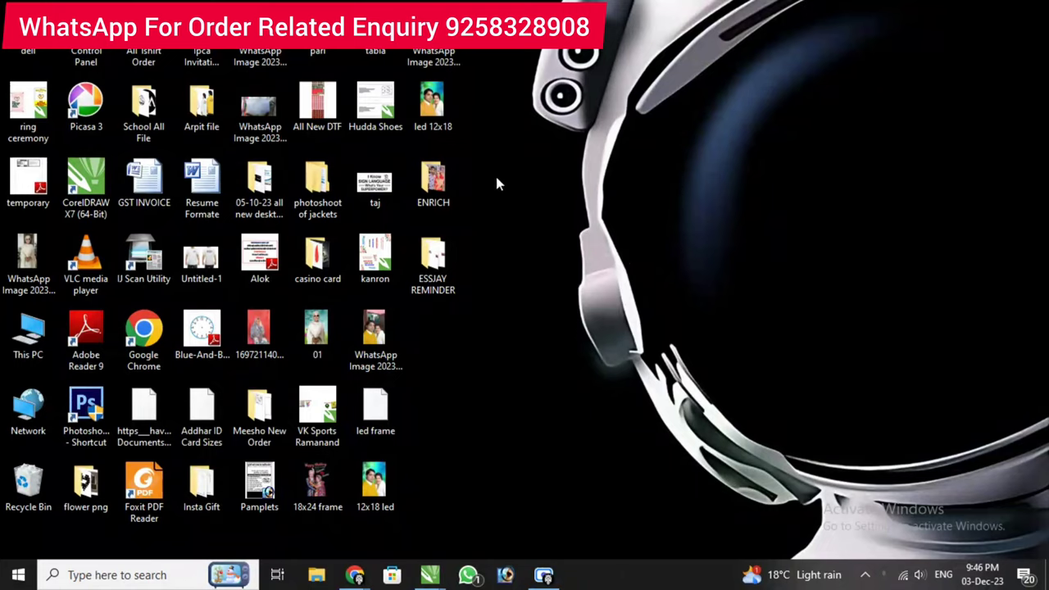
- Refresh the desktop twice and launch Photoshop
right_click(552, 184)
click(597, 230)
right_click(541, 195)
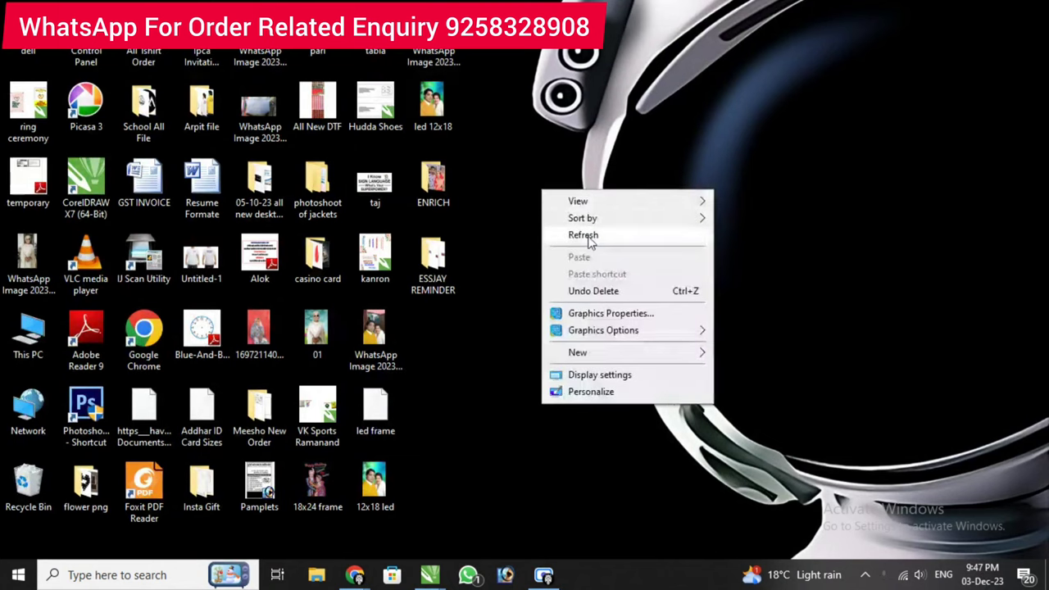
click(588, 236)
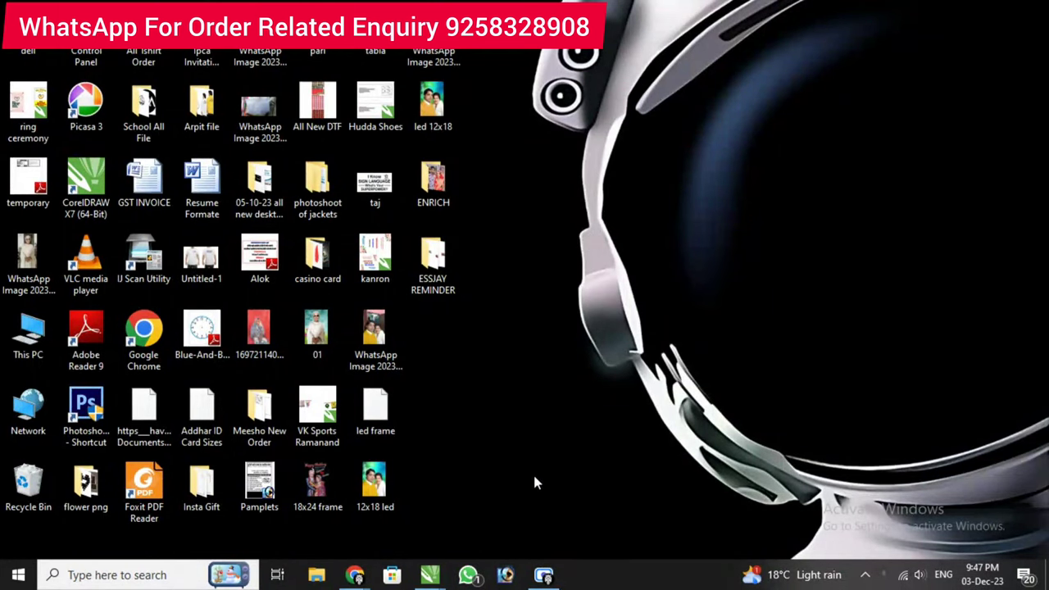
click(514, 573)
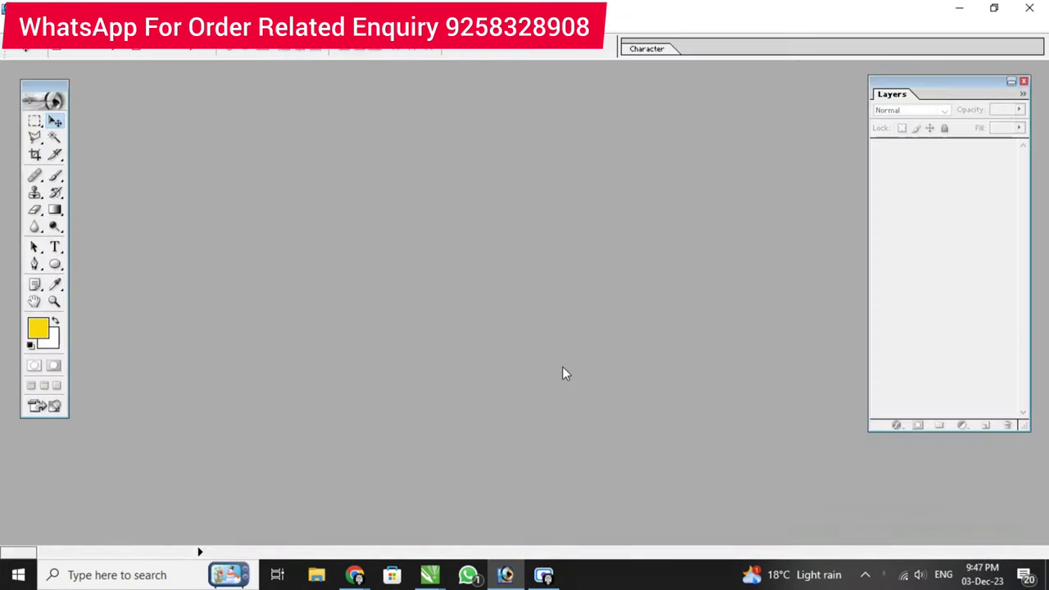
- Start a new document sized 209 × 96 mm
key(ctrl+n)
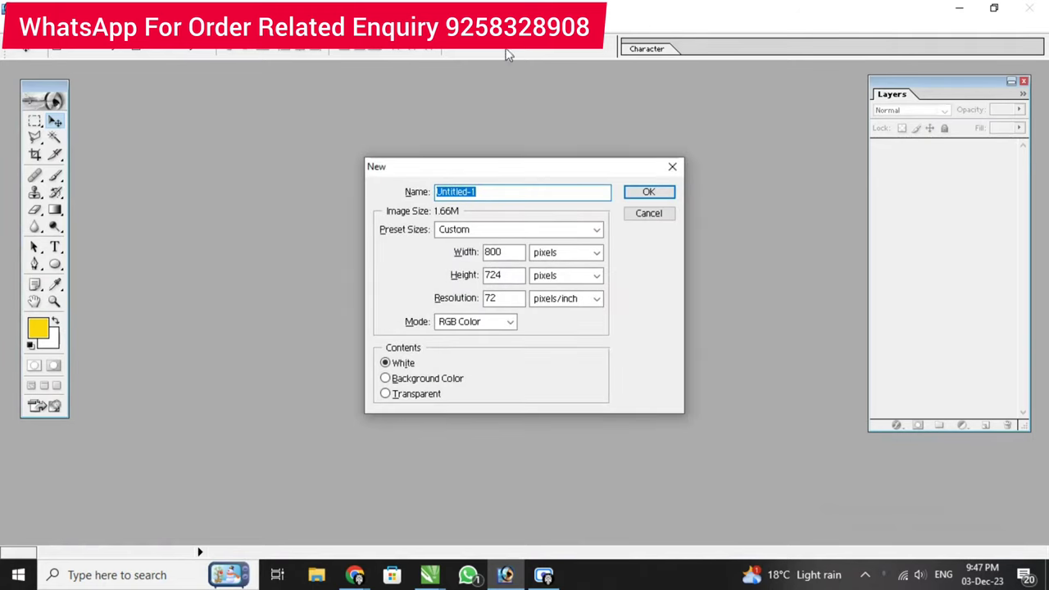
click(551, 257)
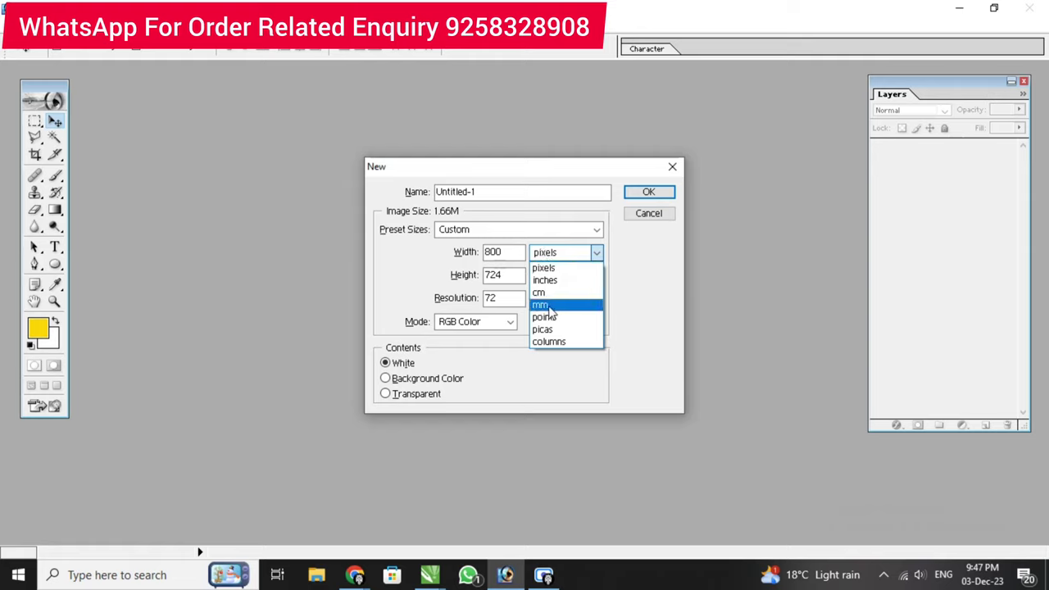
click(546, 307)
click(549, 276)
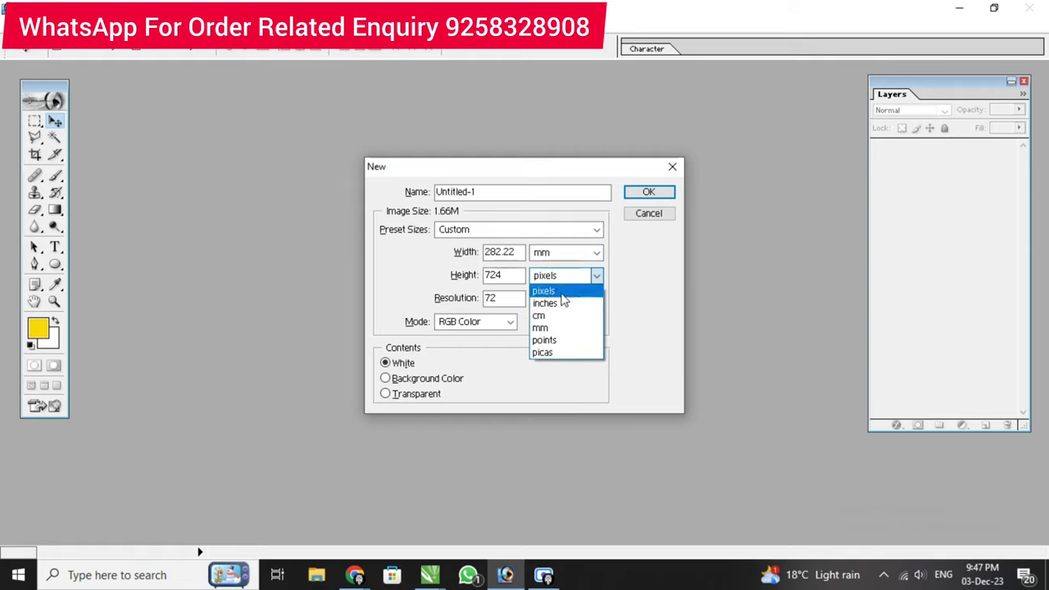
click(539, 329)
click(510, 254)
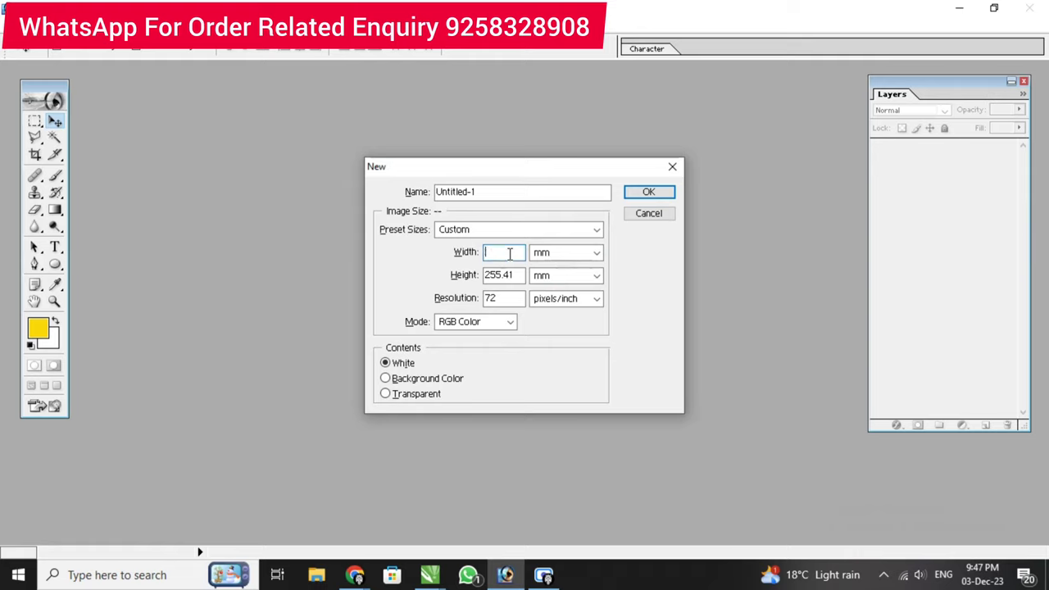
text(209)
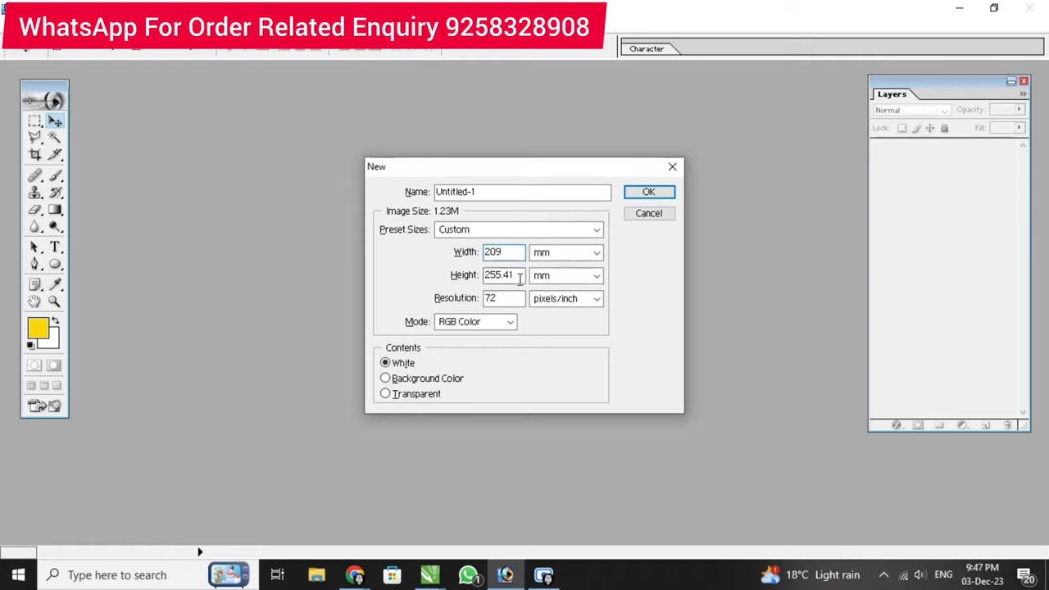
key(BackSpace)
key(BackSpace)
key(BackSpace)
text(96)
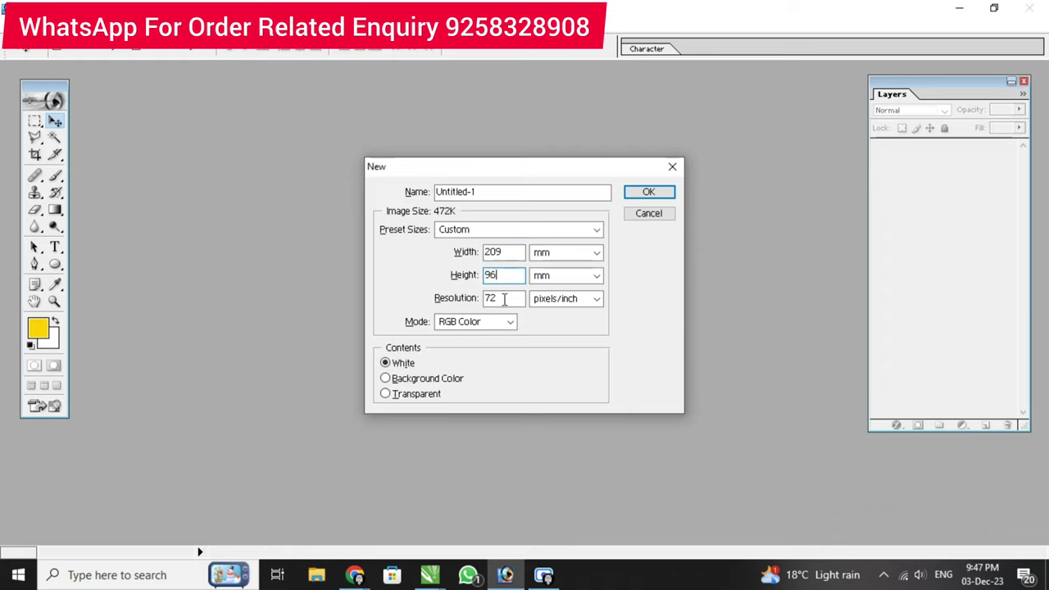
- Set resolution to 300 pixels/inch and RGB Color, create it, and maximise its window
click(504, 299)
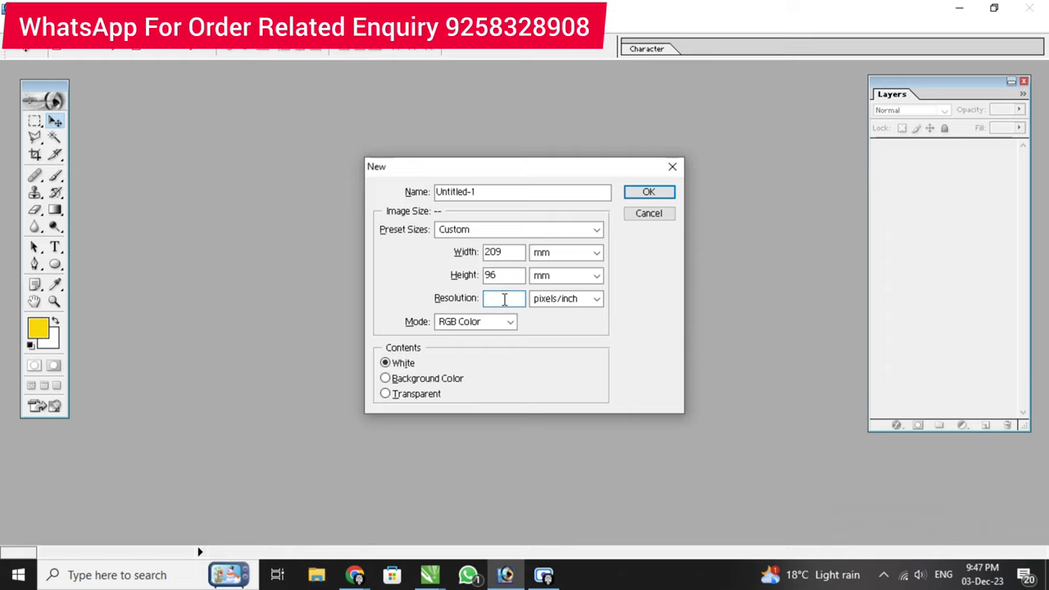
text(300)
click(504, 325)
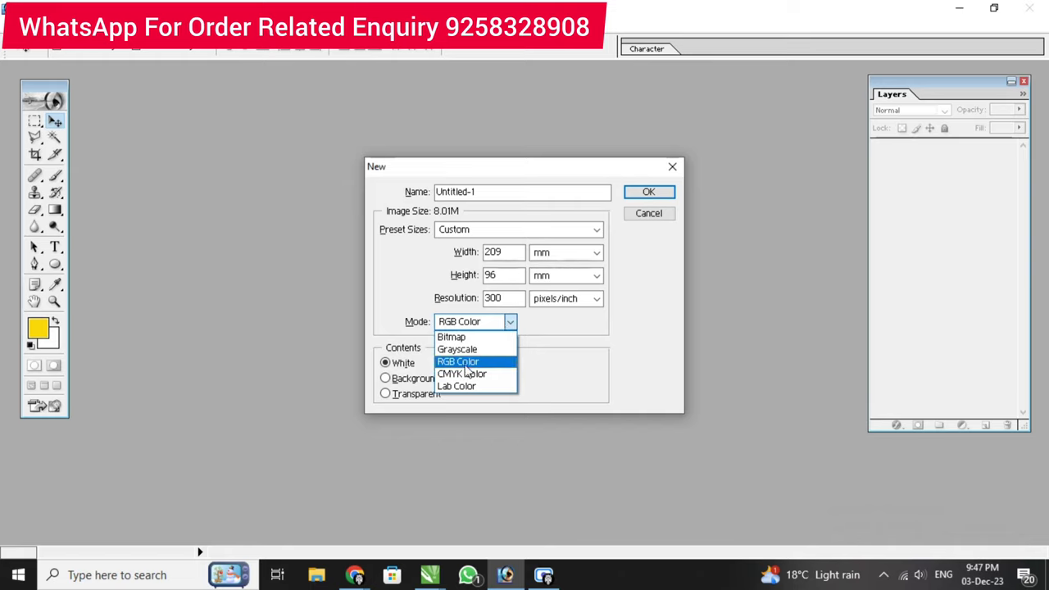
click(464, 363)
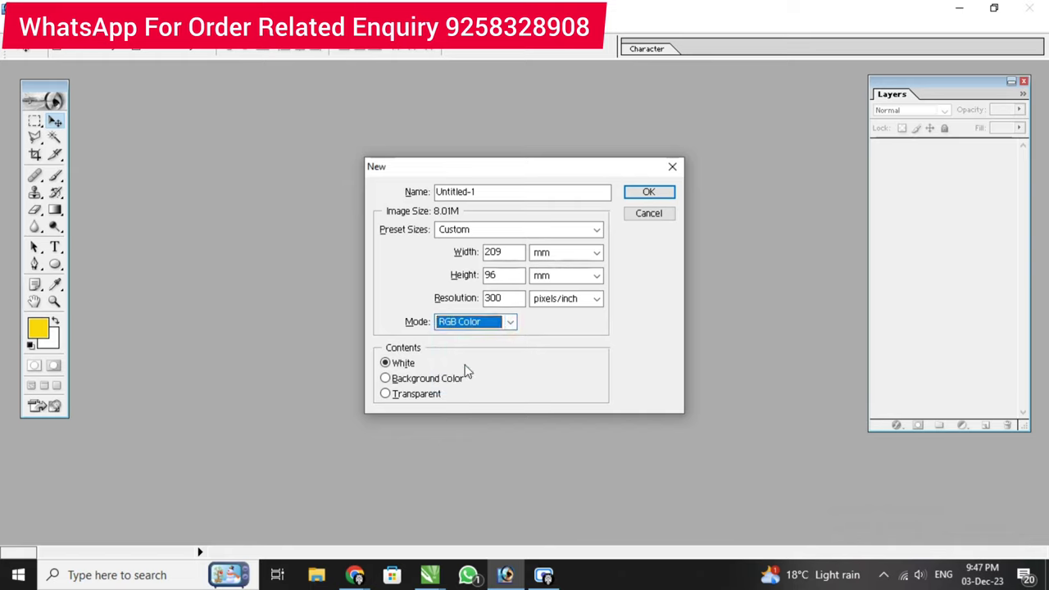
click(651, 191)
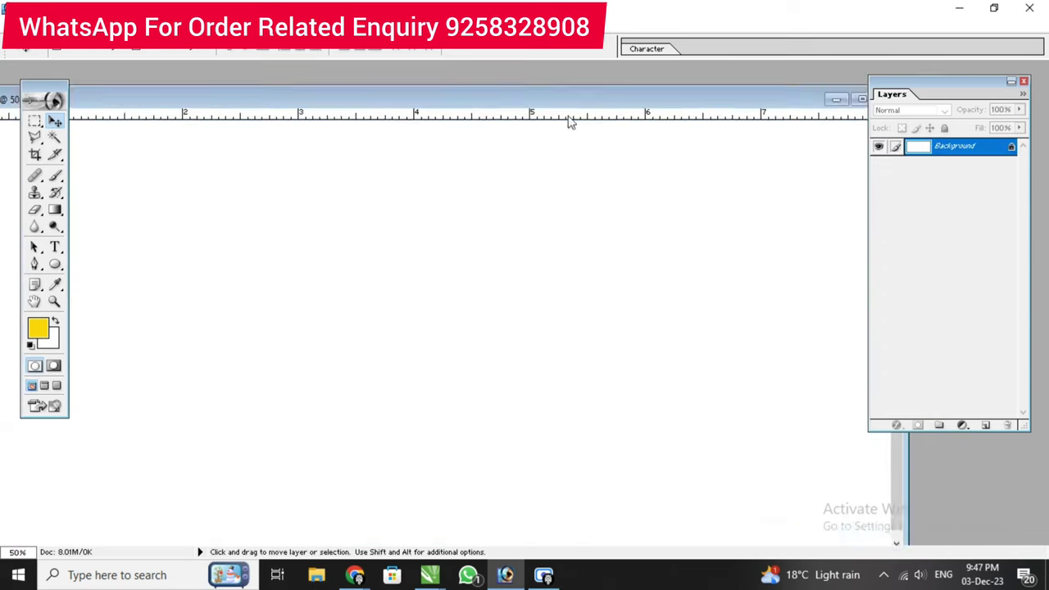
click(721, 150)
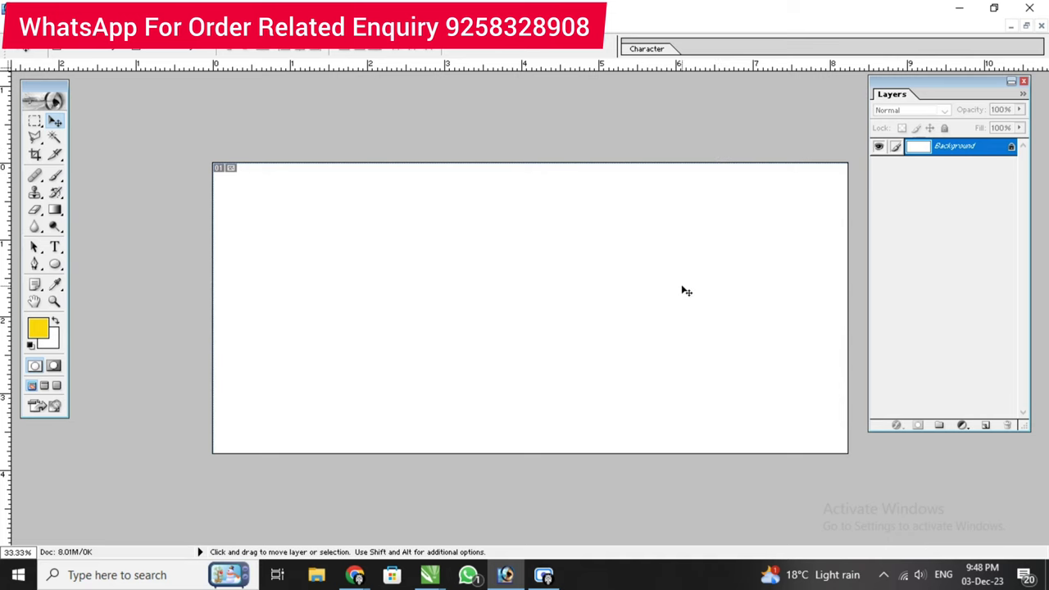
mouse_move(353, 575)
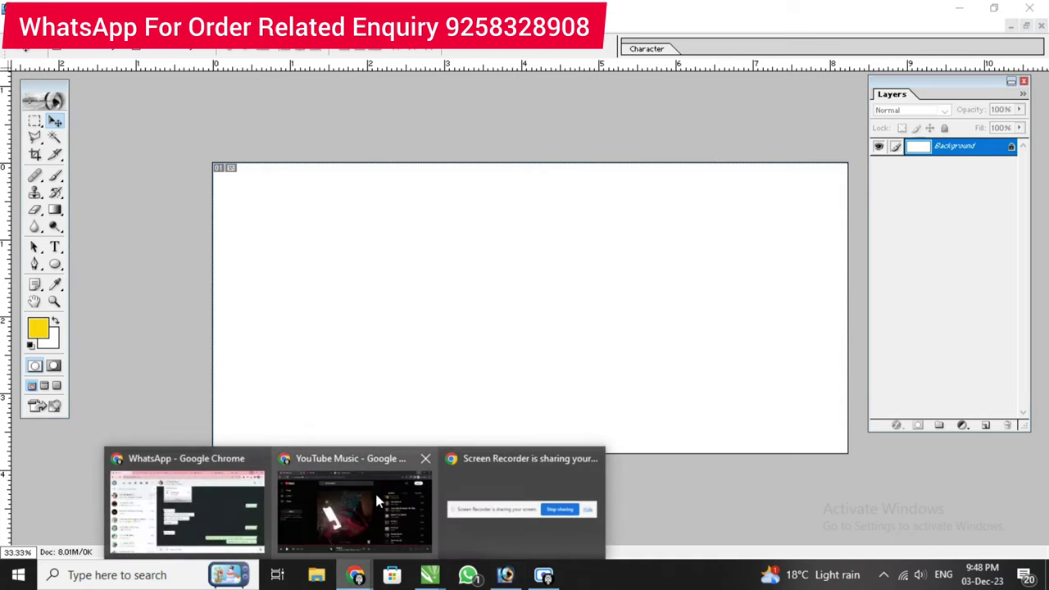
- Search Google in Chrome for 'flower vector png'
click(379, 501)
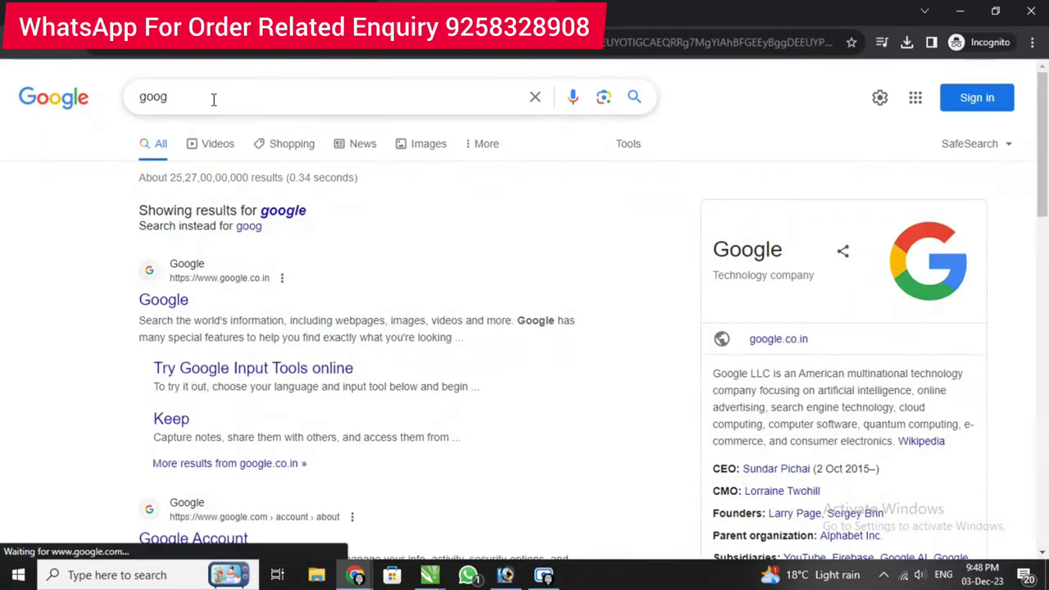
click(212, 97)
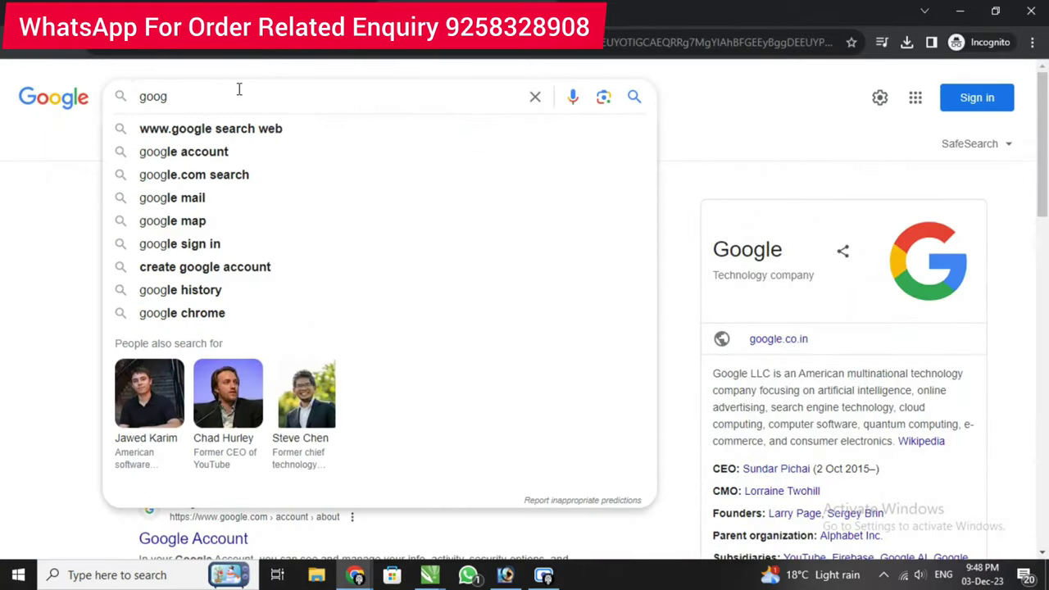
key(BackSpace)
key(BackSpace)
key(BackSpace)
key(BackSpace)
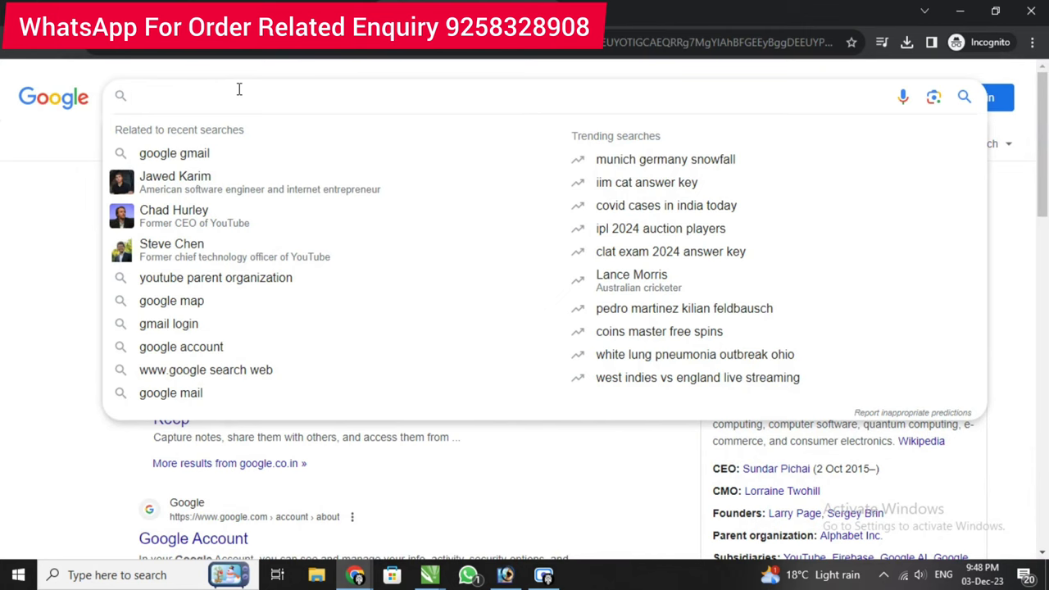
text(flower c)
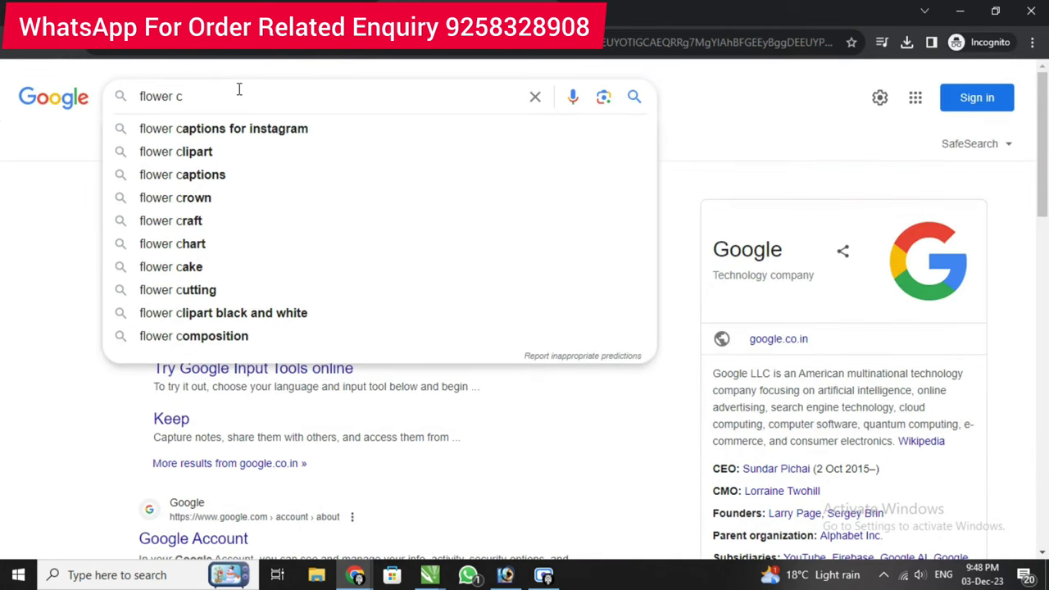
key(BackSpace)
text(v)
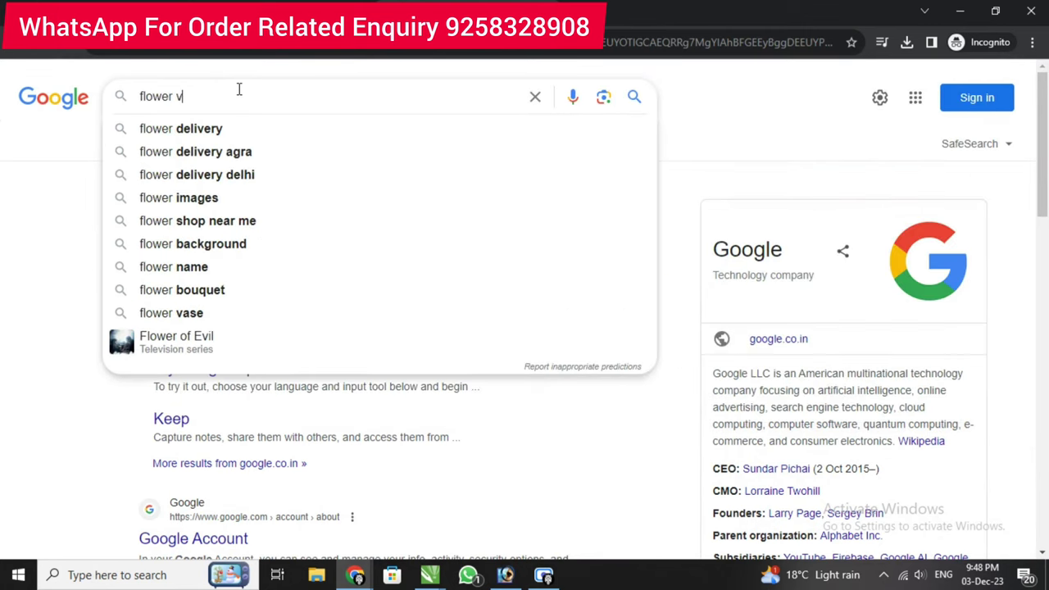
text(ector)
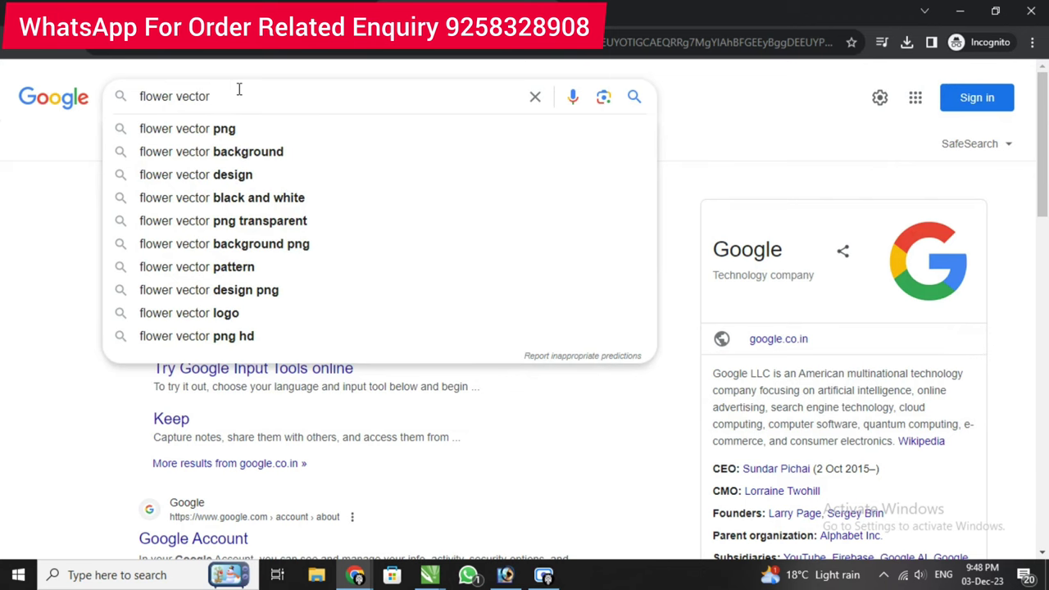
text( png)
key(Return)
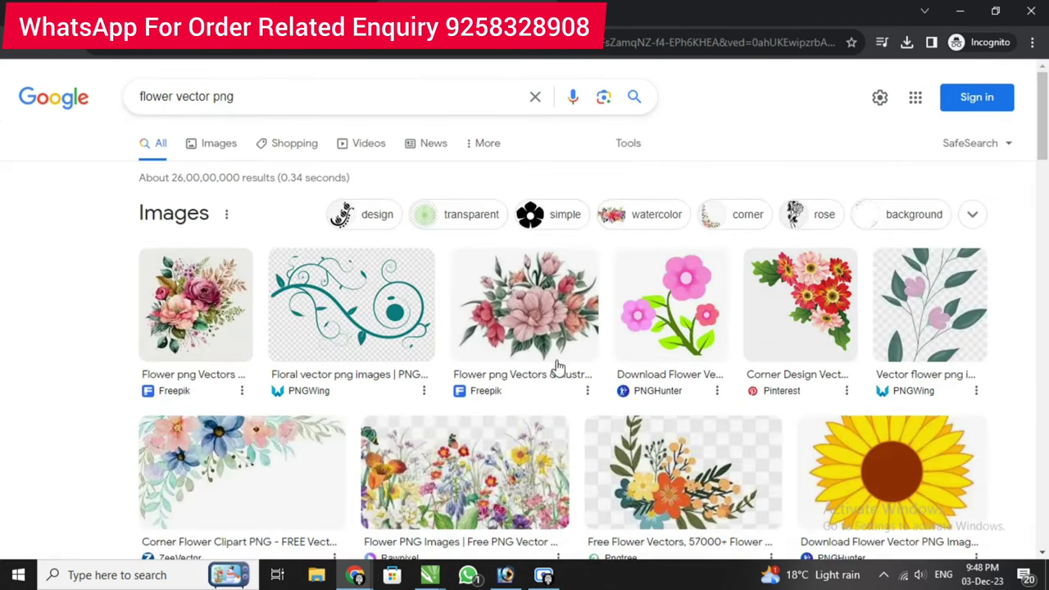
- Switch to image results and scroll through the flower illustrations
click(219, 147)
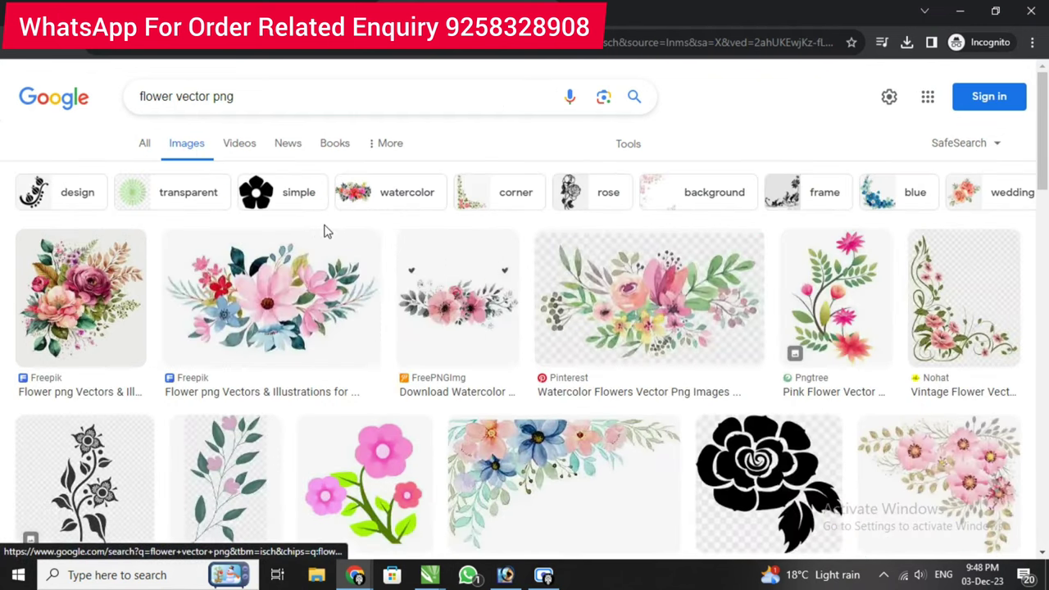
scroll(440, 361, down, 3)
scroll(440, 360, up, 3)
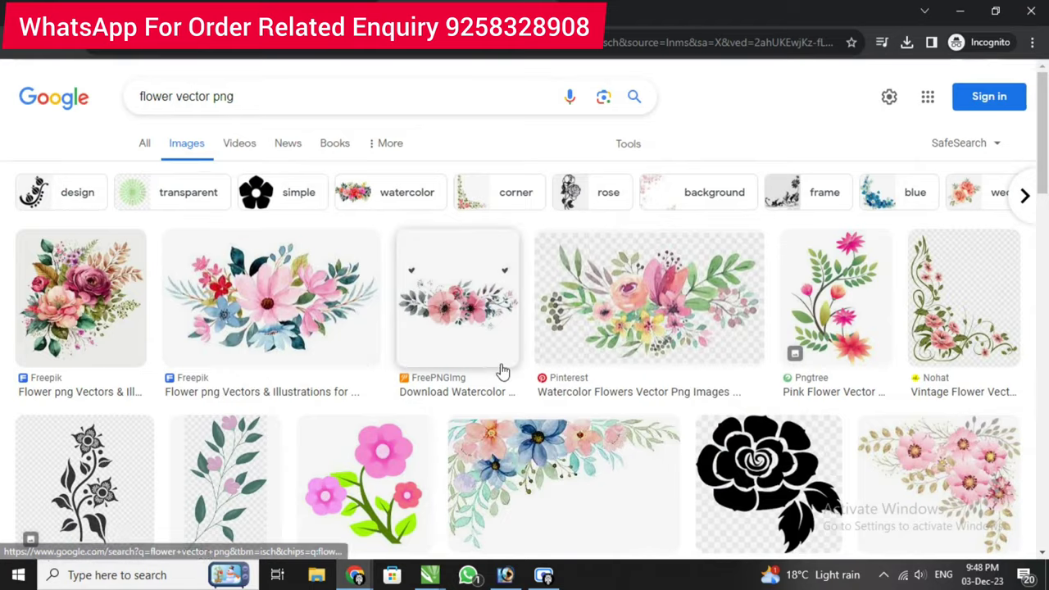
scroll(498, 367, down, 2)
scroll(487, 364, up, 2)
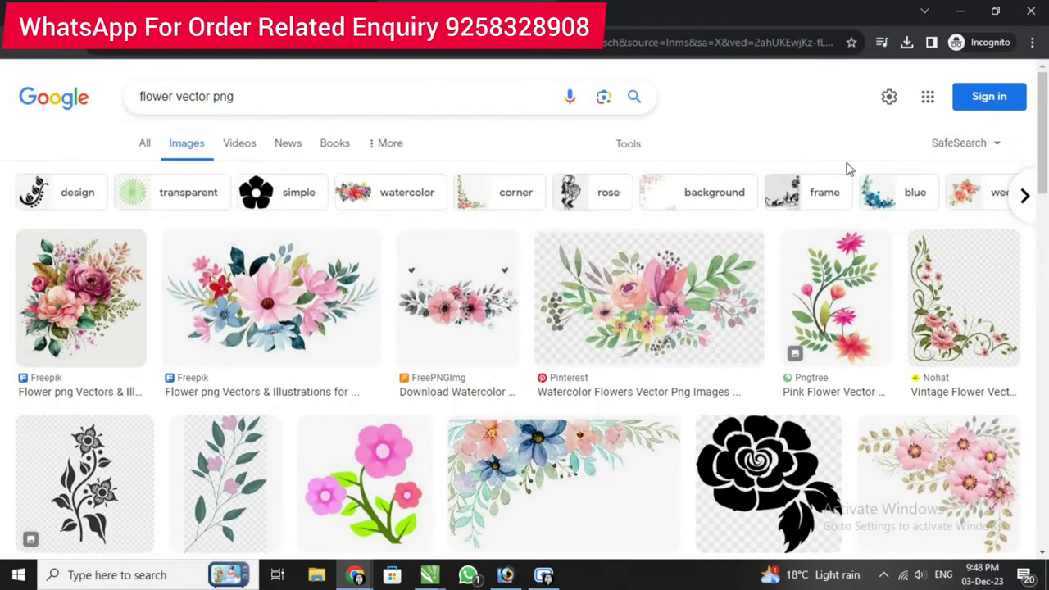
- Filter the image results to large watercolor flower images and browse them
click(642, 151)
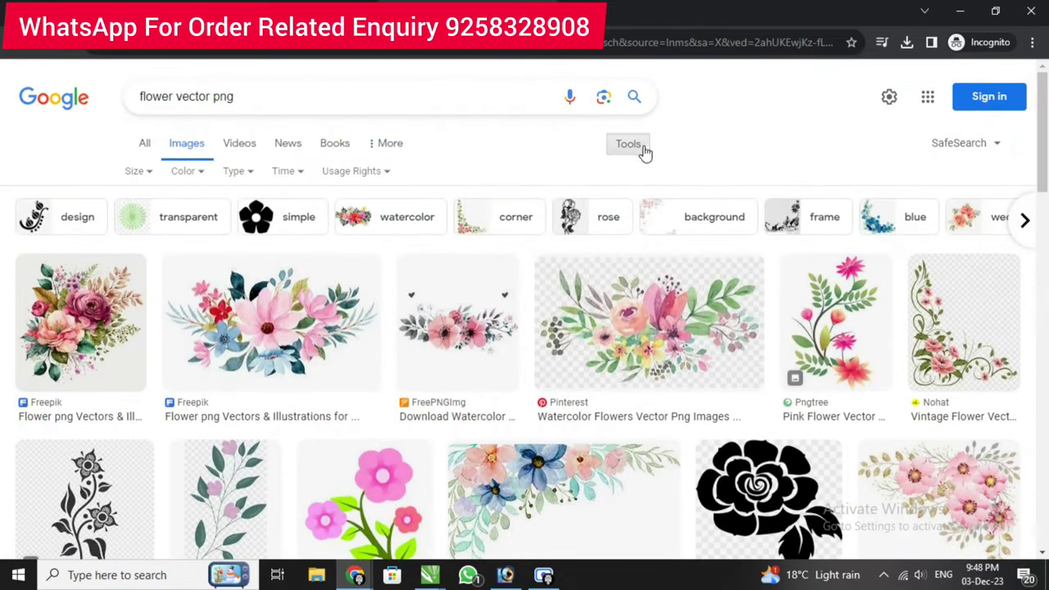
click(136, 171)
click(143, 220)
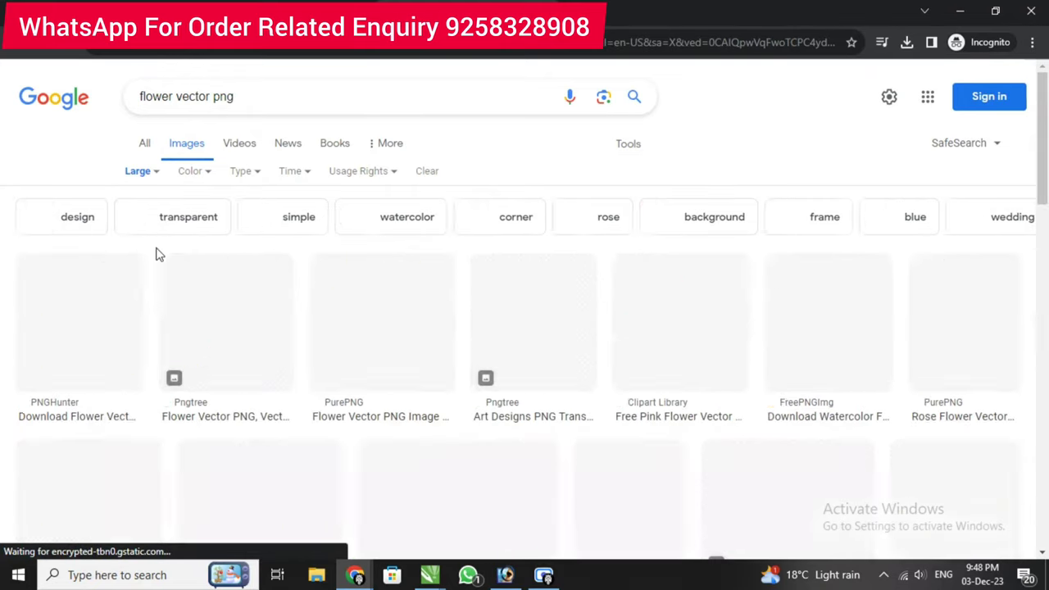
click(371, 218)
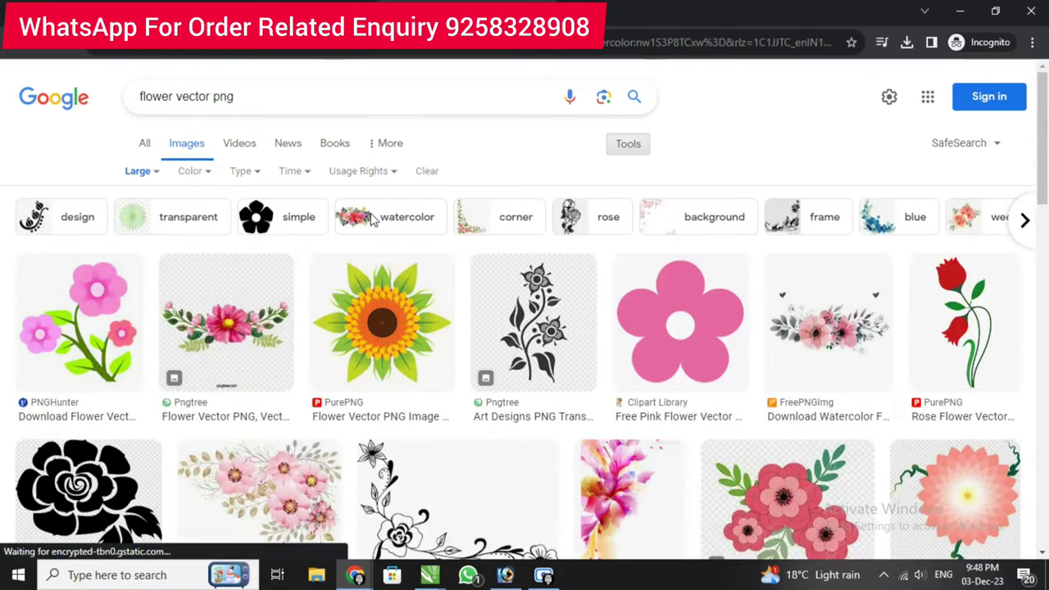
scroll(369, 220, down, 2)
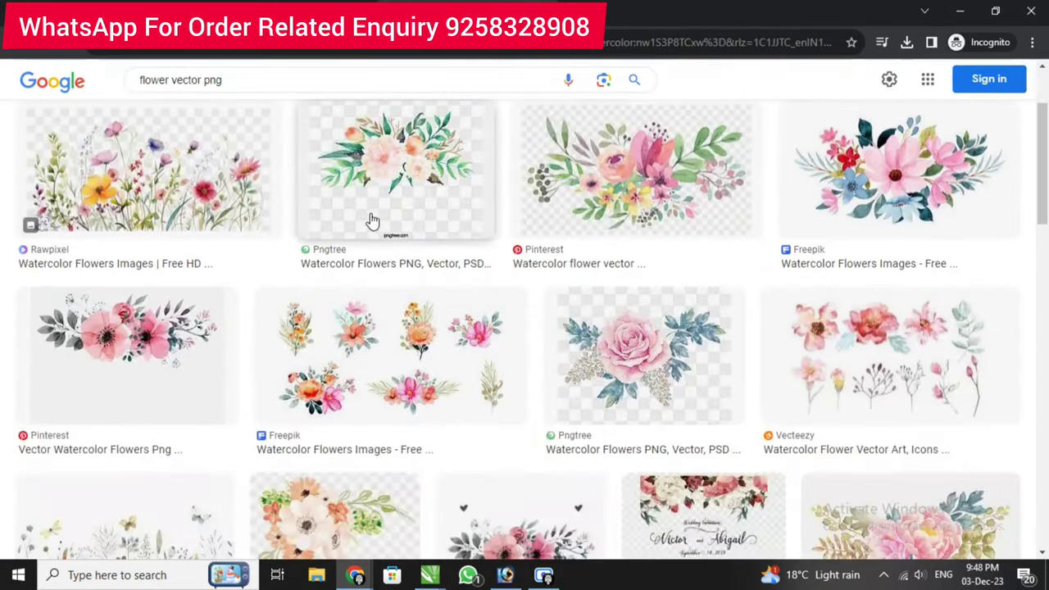
scroll(402, 286, down, 3)
scroll(344, 279, down, 2)
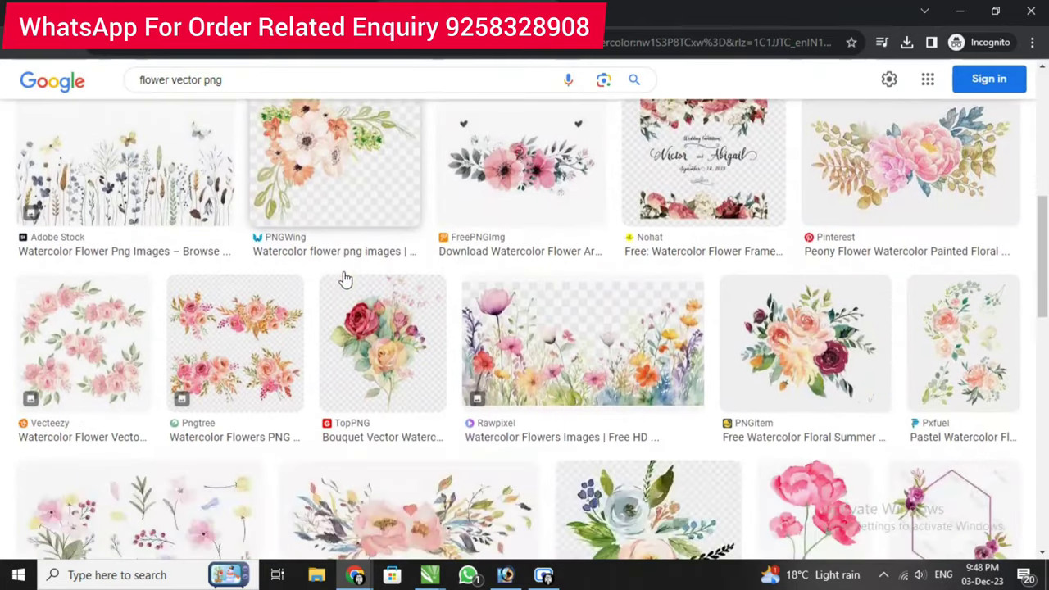
scroll(547, 380, down, 3)
scroll(547, 379, up, 1)
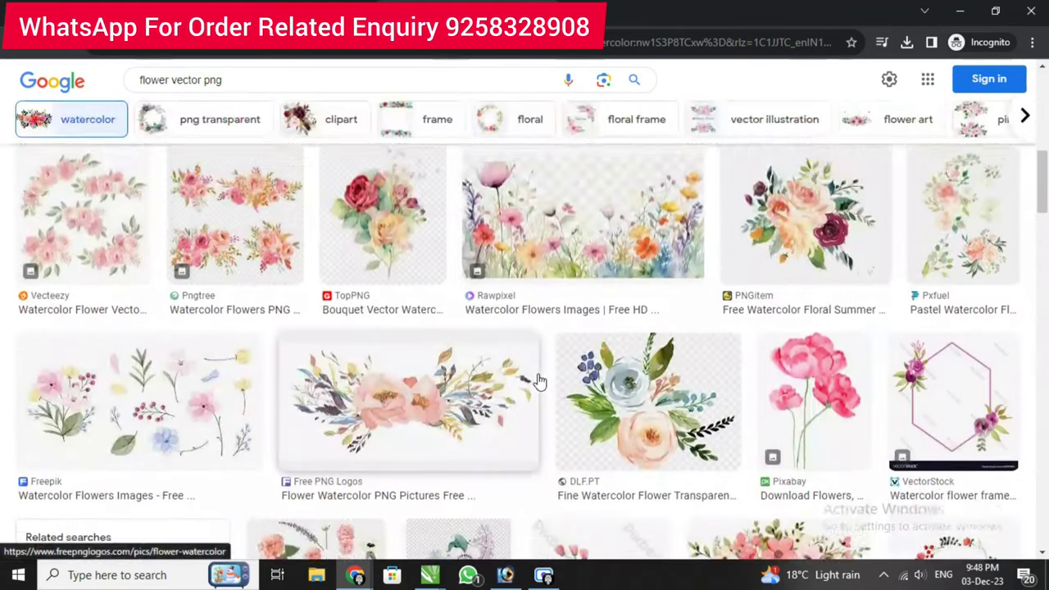
scroll(539, 375, up, 4)
scroll(819, 358, down, 2)
- Preview the watercolour rose bouquet image
click(819, 358)
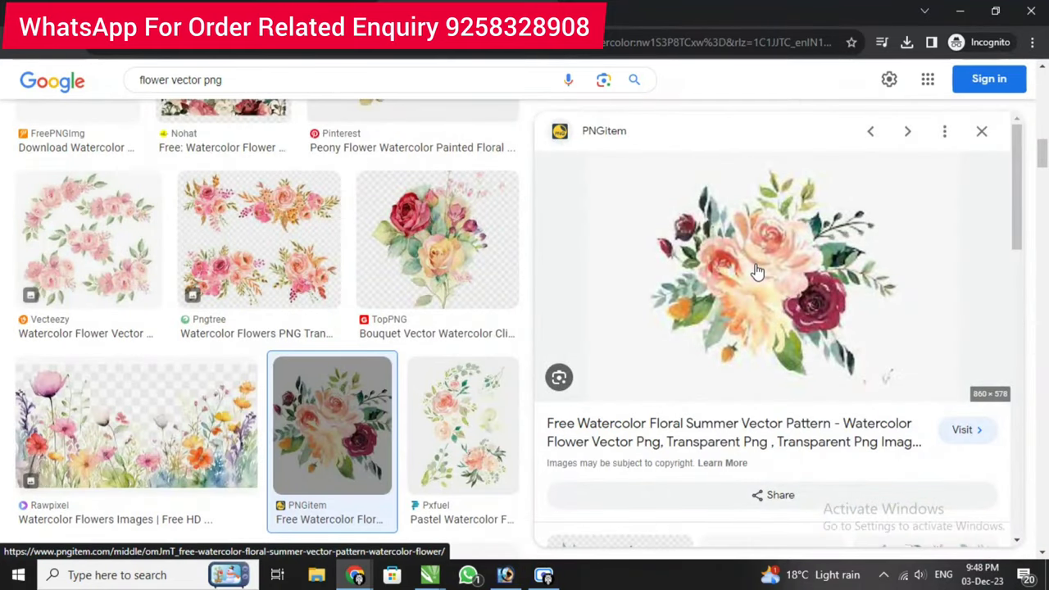
scroll(758, 272, down, 2)
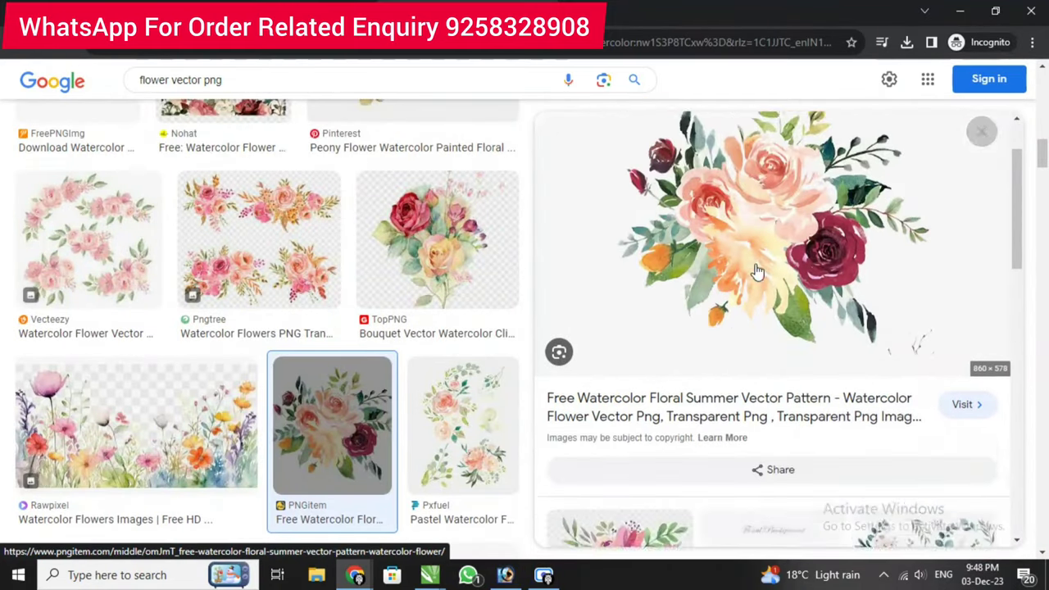
scroll(758, 272, down, 3)
scroll(758, 272, down, 3)
scroll(758, 272, down, 3)
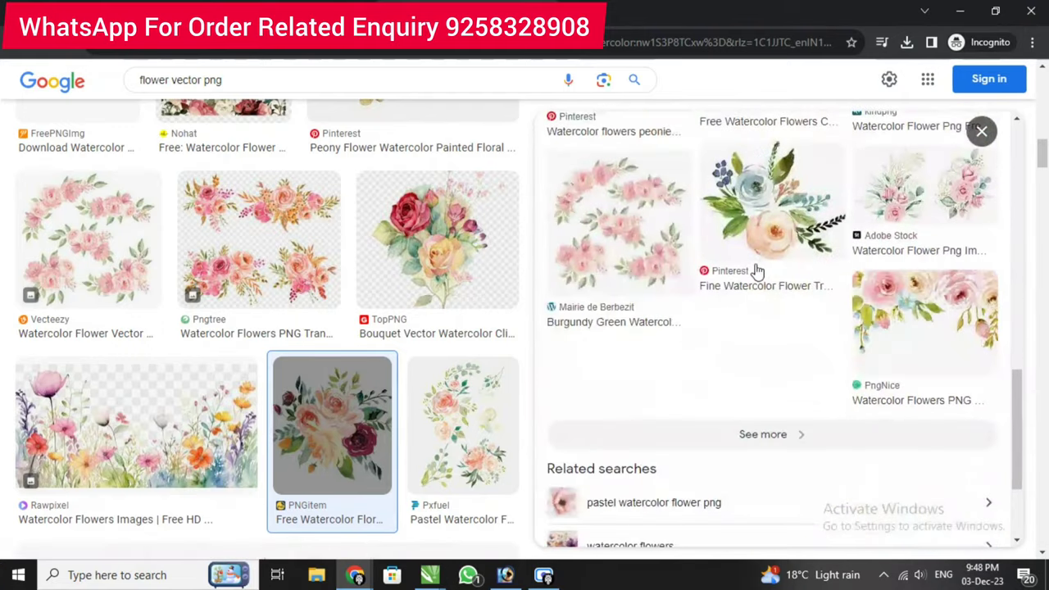
scroll(758, 272, up, 1)
scroll(758, 272, up, 3)
scroll(760, 268, up, 4)
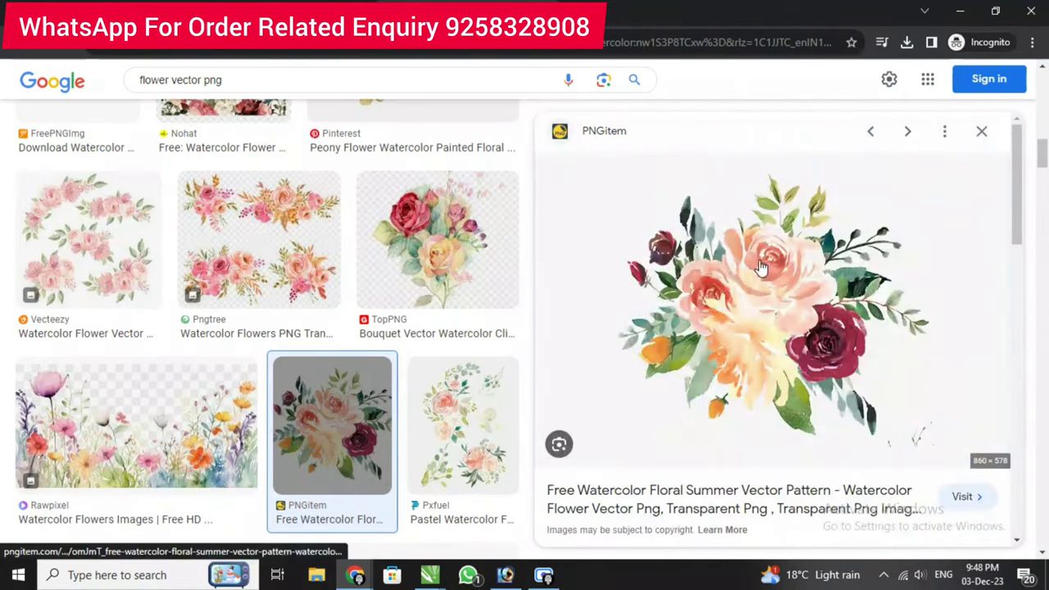
- Open the full-size bouquet in a new tab and copy the image
right_click(710, 260)
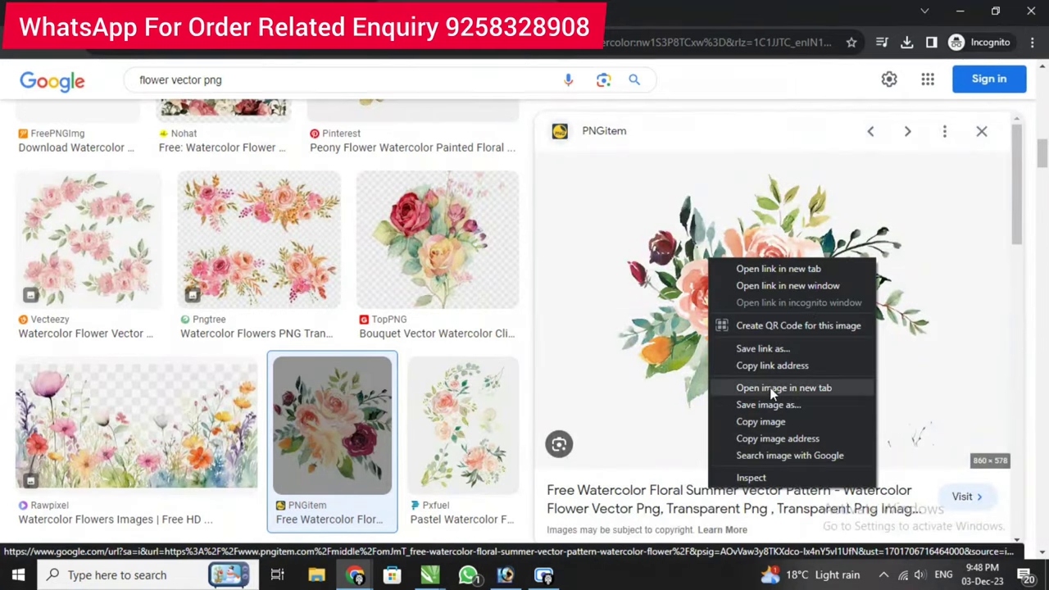
click(811, 386)
click(697, 9)
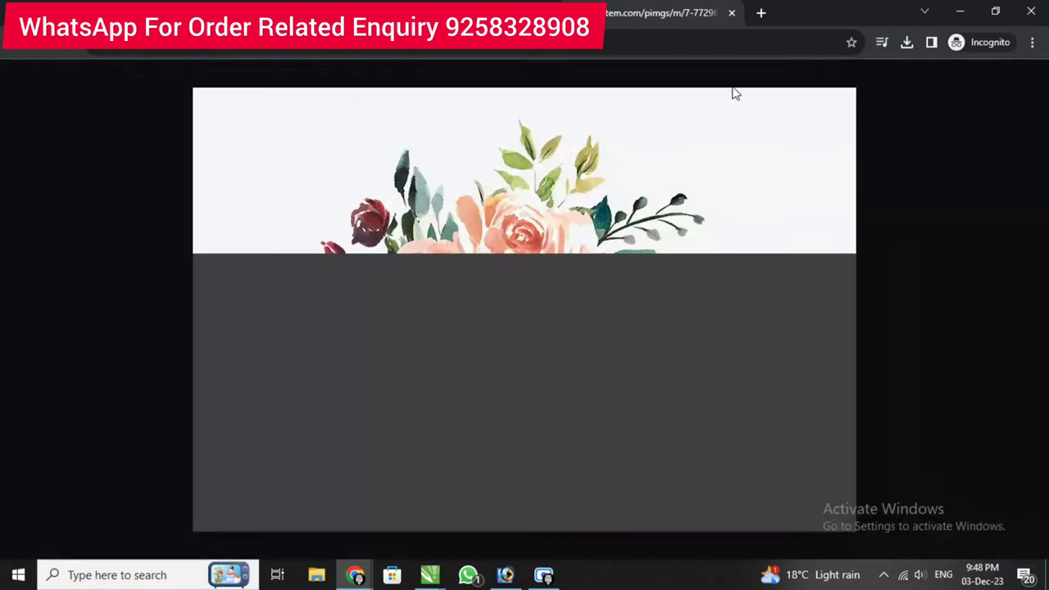
right_click(482, 262)
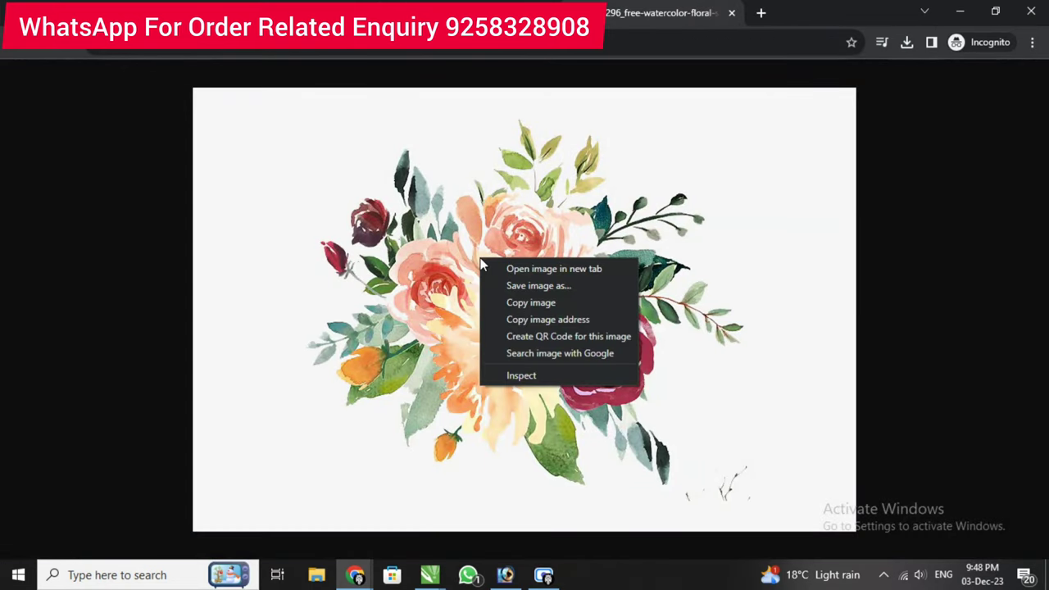
click(535, 303)
click(505, 574)
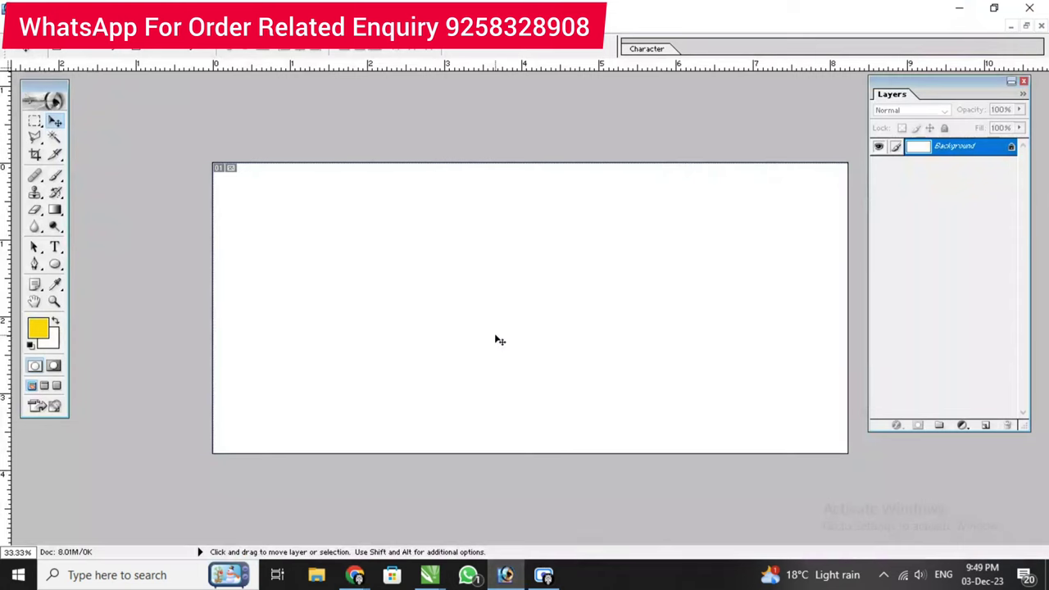
- Paste the copied bouquet as a new layer and enlarge it
key(ctrl+v)
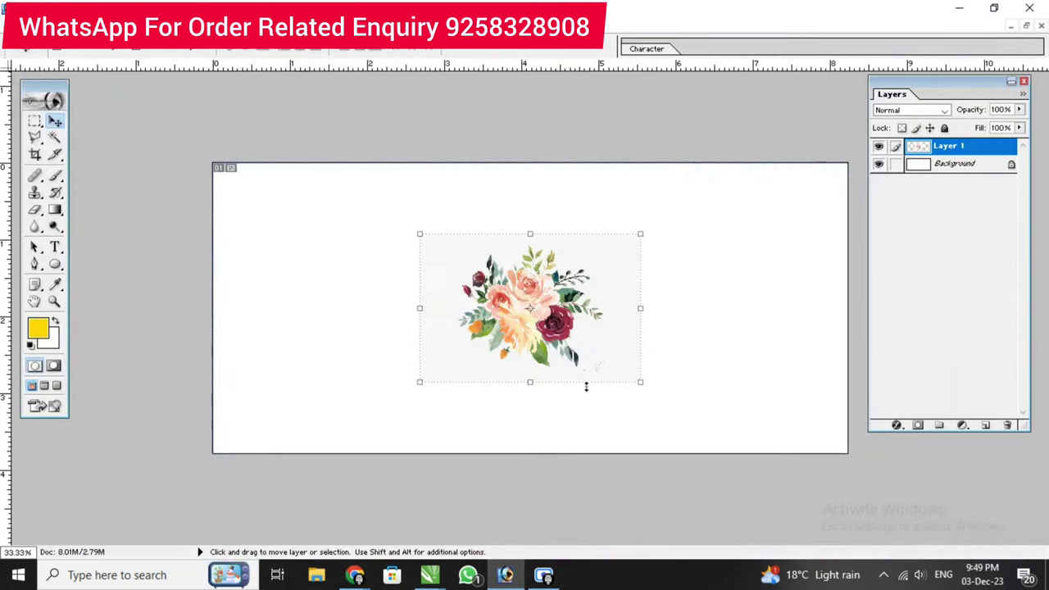
drag(640, 384, 682, 410)
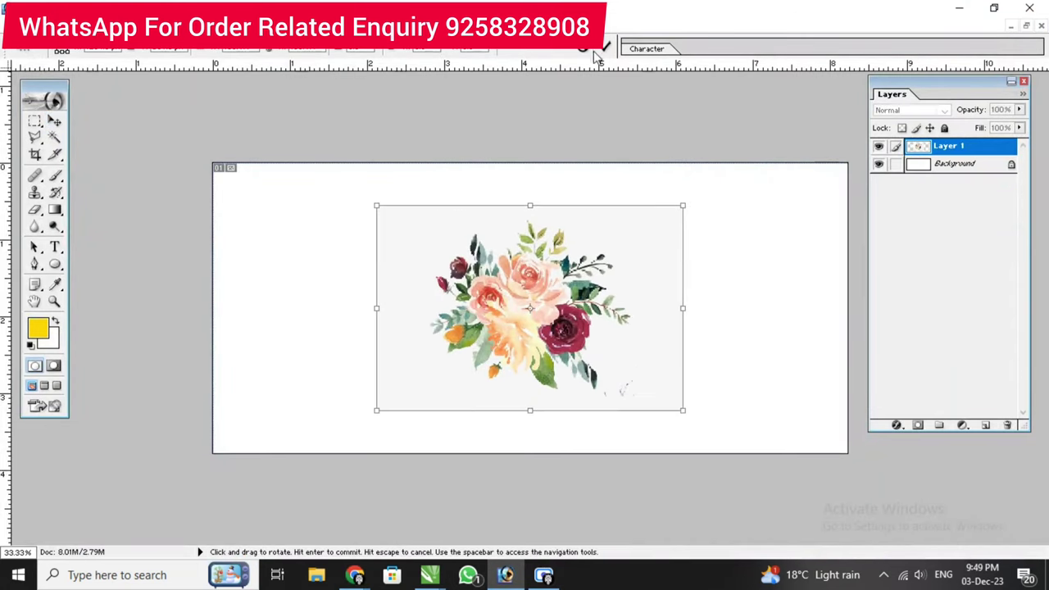
click(602, 48)
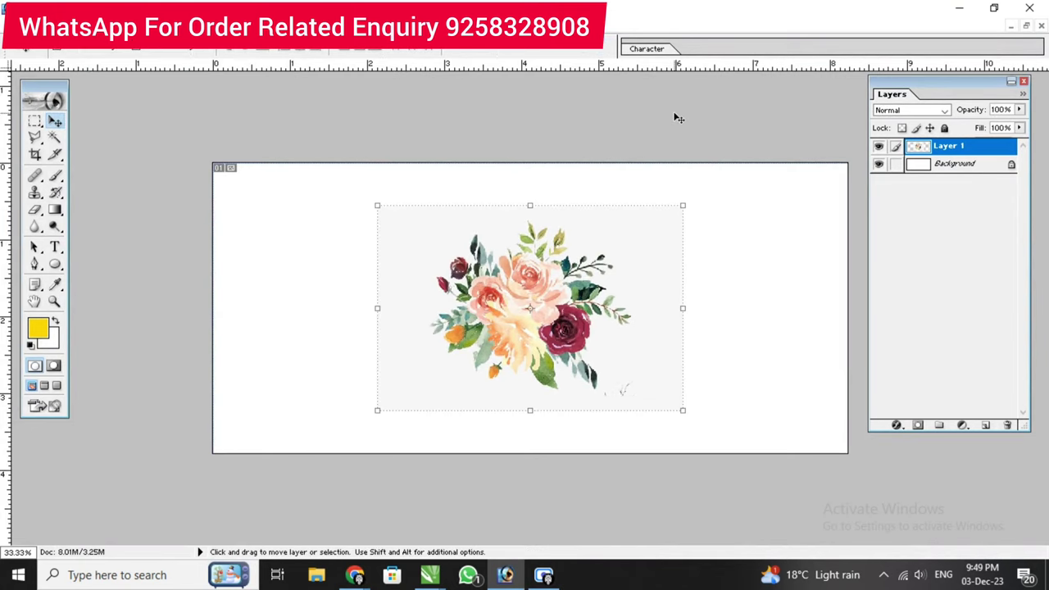
- Delete the bouquet's grey background using the Magic Wand, then deselect
click(55, 137)
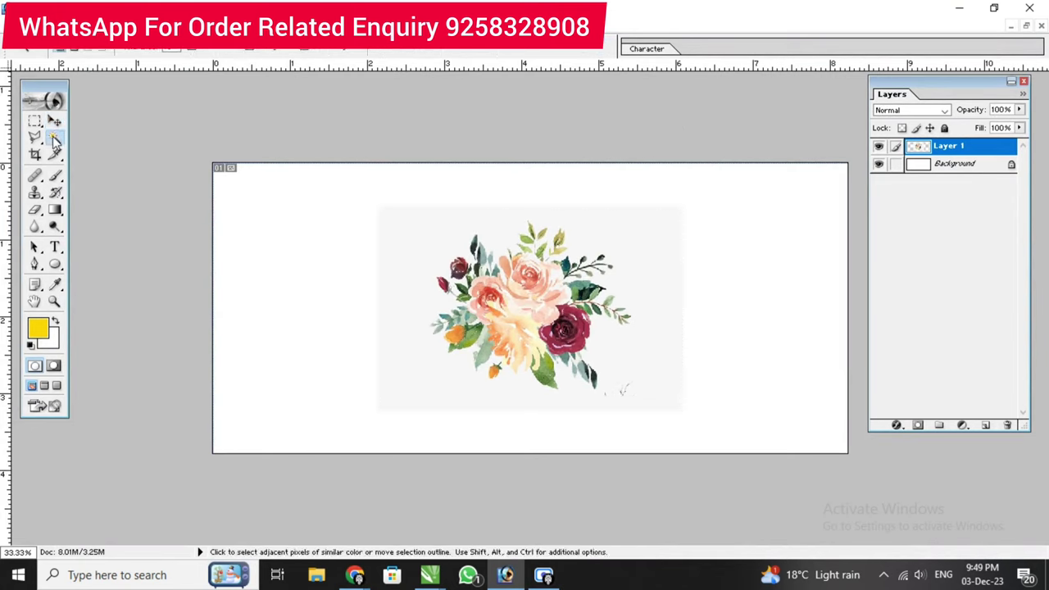
click(407, 238)
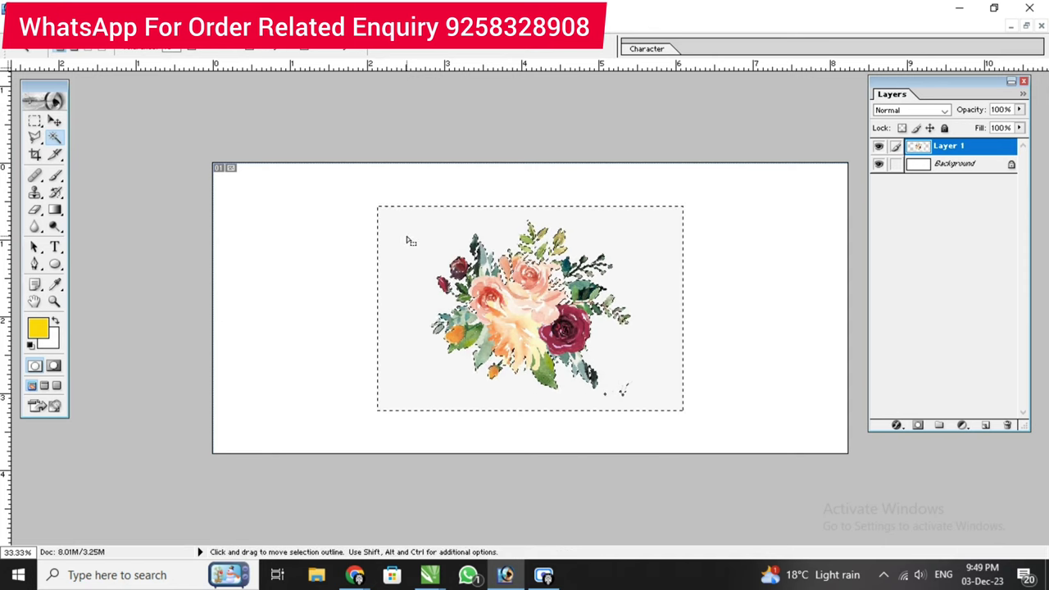
click(340, 237)
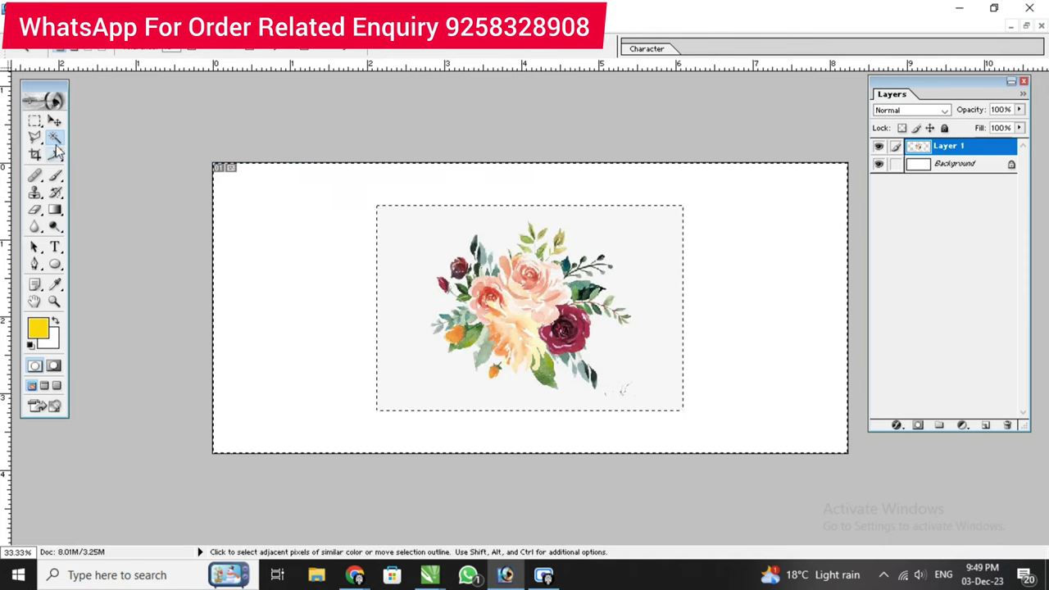
click(422, 244)
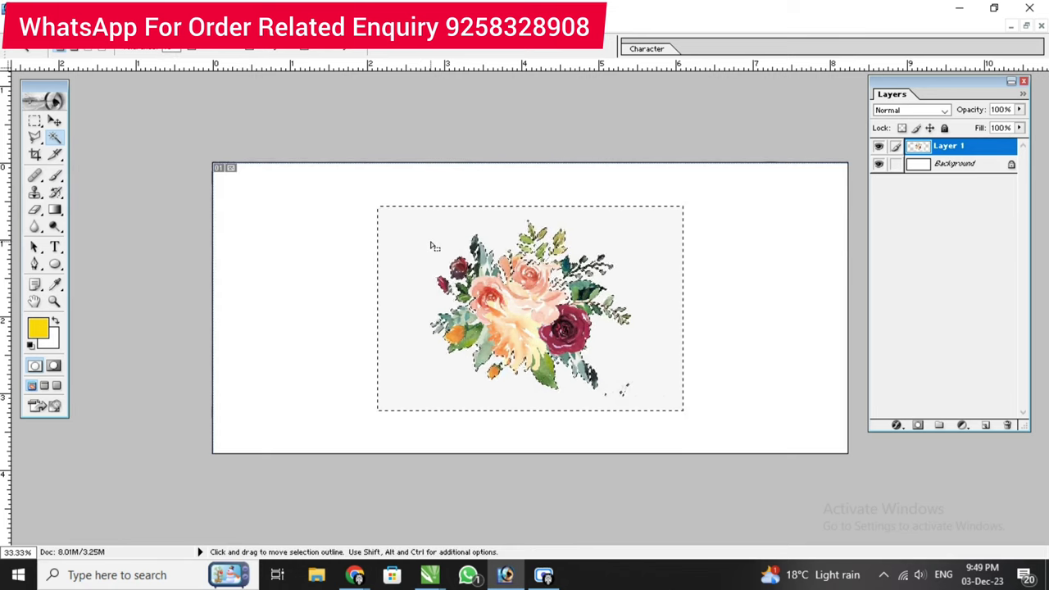
key(Delete)
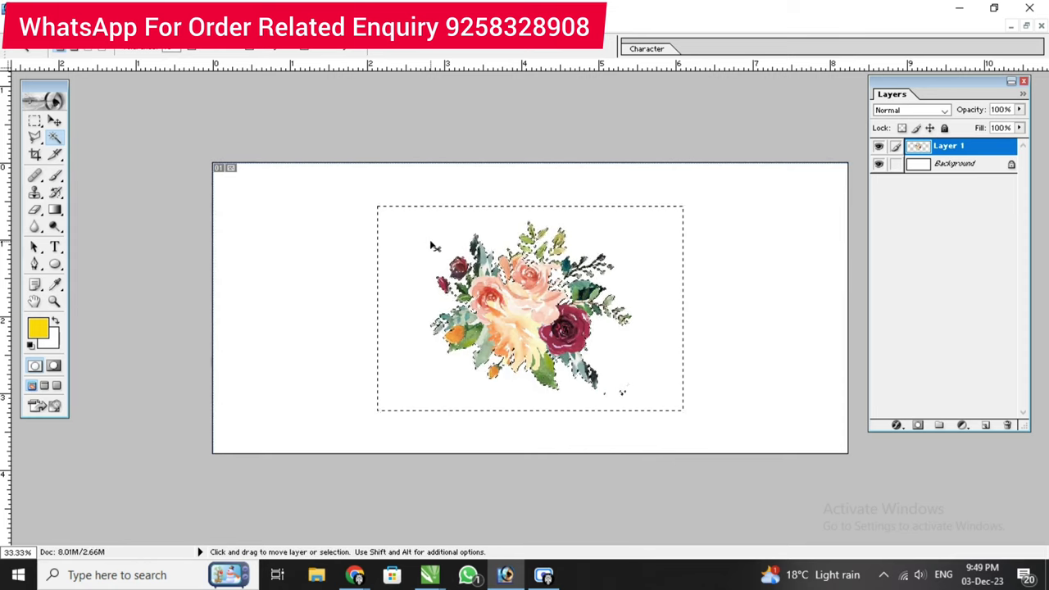
key(ctrl+d)
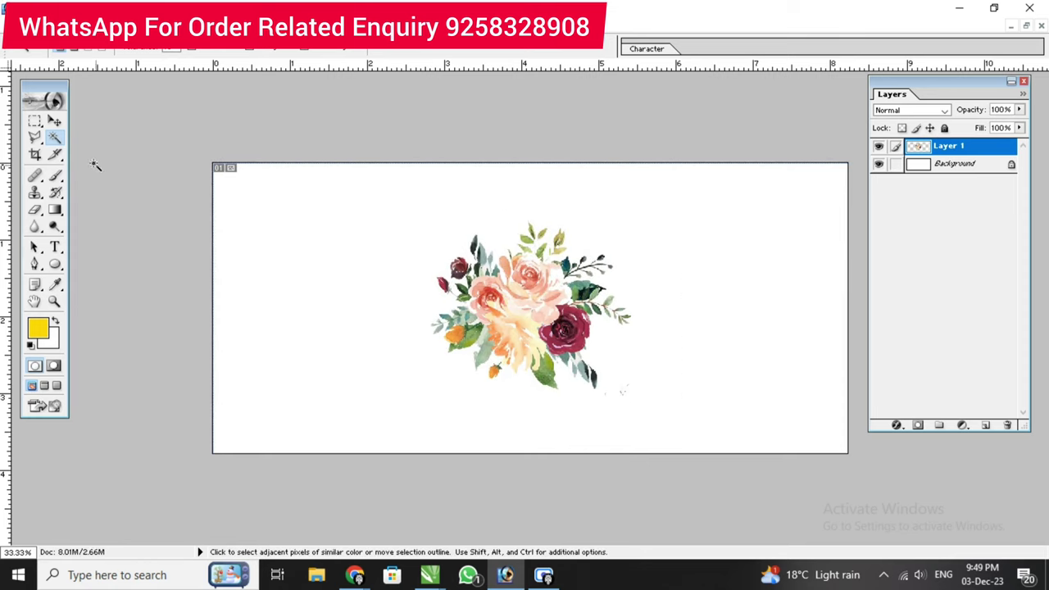
click(54, 120)
click(82, 33)
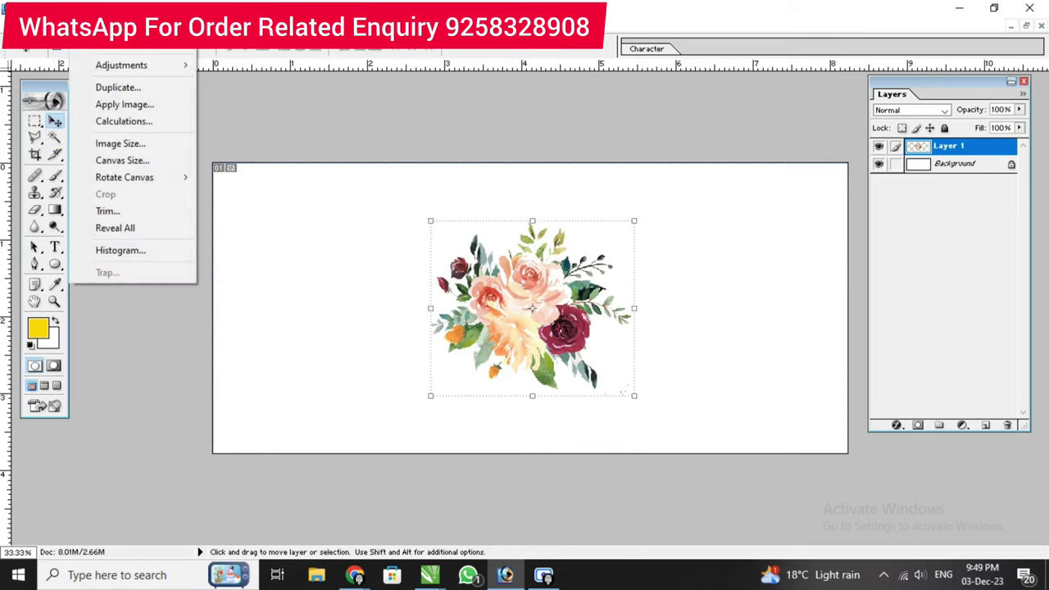
mouse_move(121, 64)
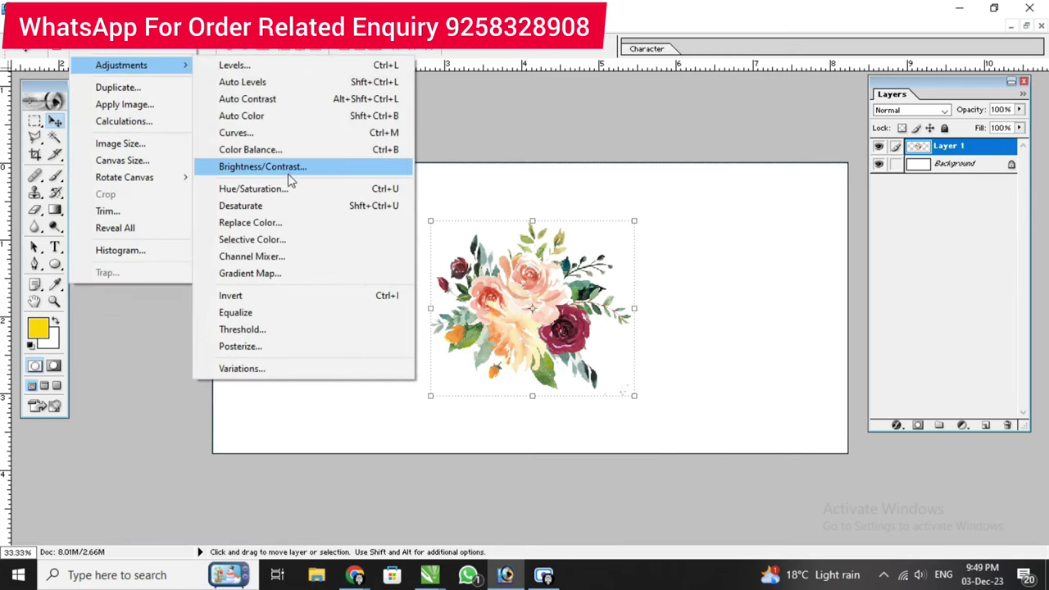
- Set Brightness to -100 and Contrast to maximum so the bouquet turns black
click(287, 172)
drag(138, 145, 61, 146)
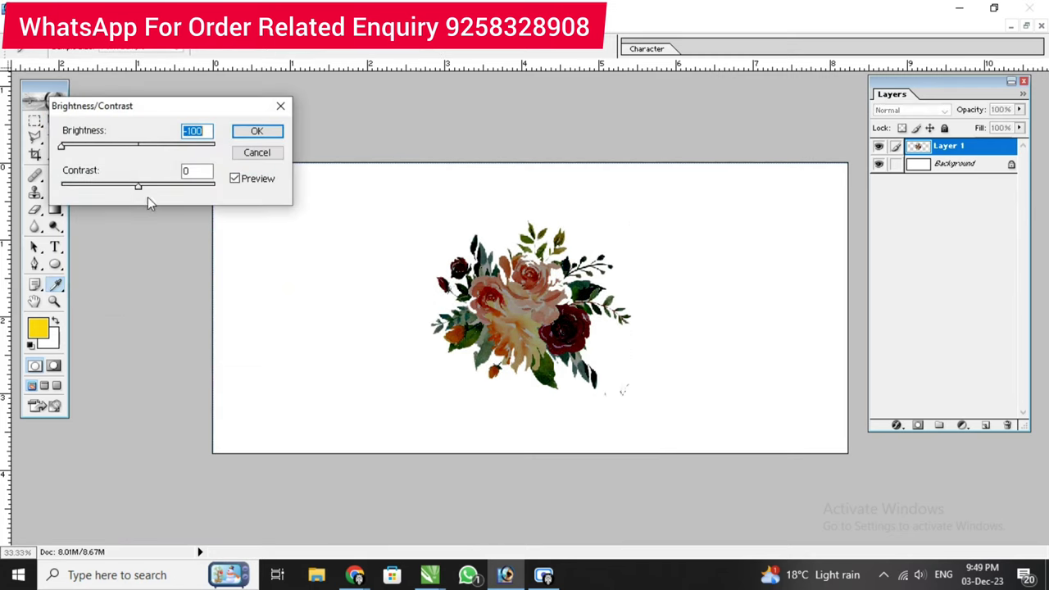
drag(140, 190, 210, 191)
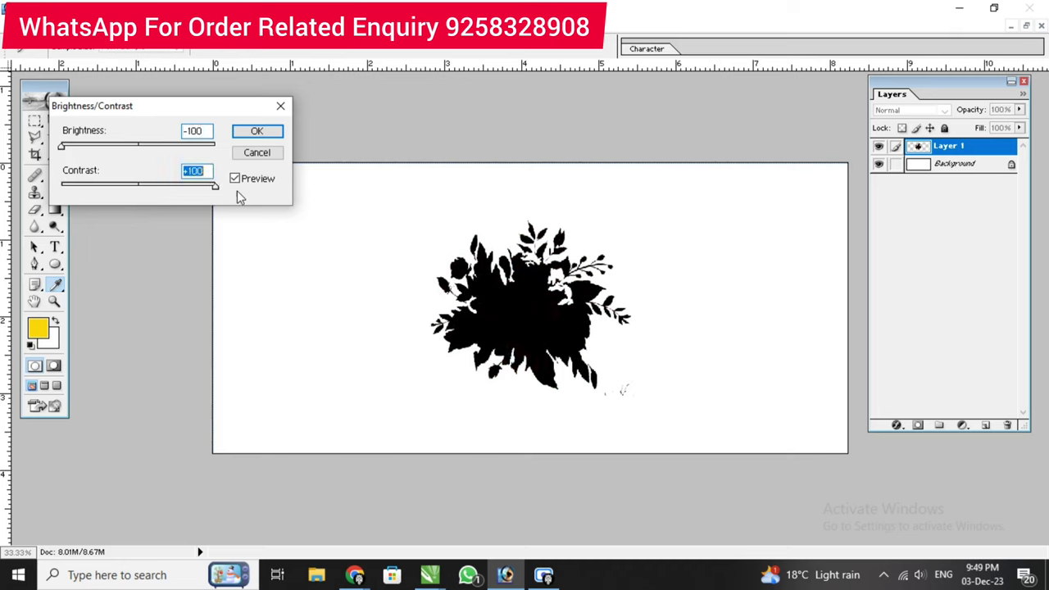
click(257, 131)
key(v)
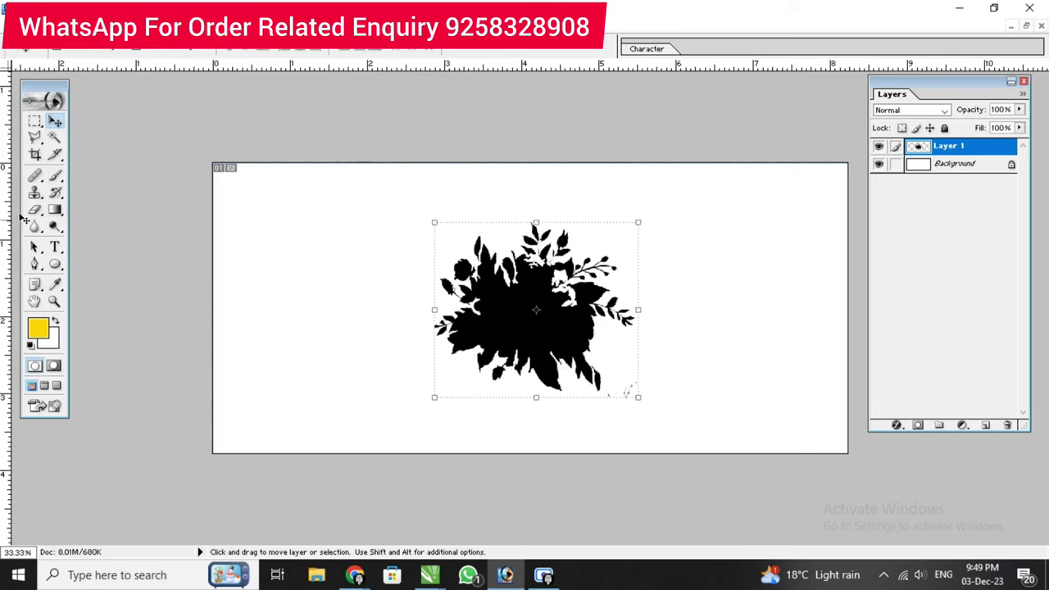
- Erase the stray specks below the bouquet with a 100 px Background Eraser
click(35, 210)
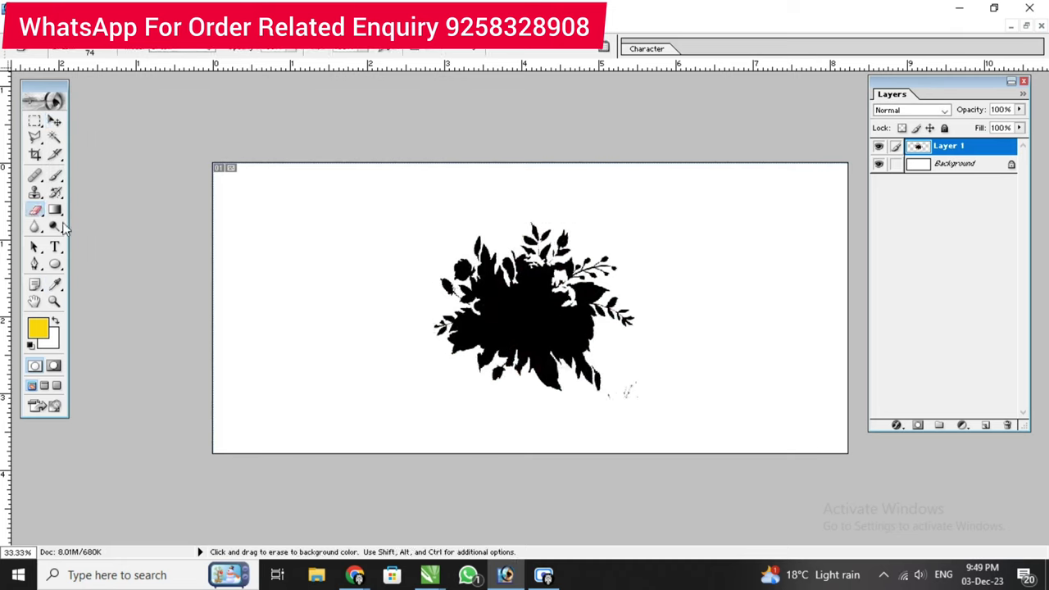
right_click(632, 388)
scroll(740, 501, down, 2)
drag(708, 404, 777, 405)
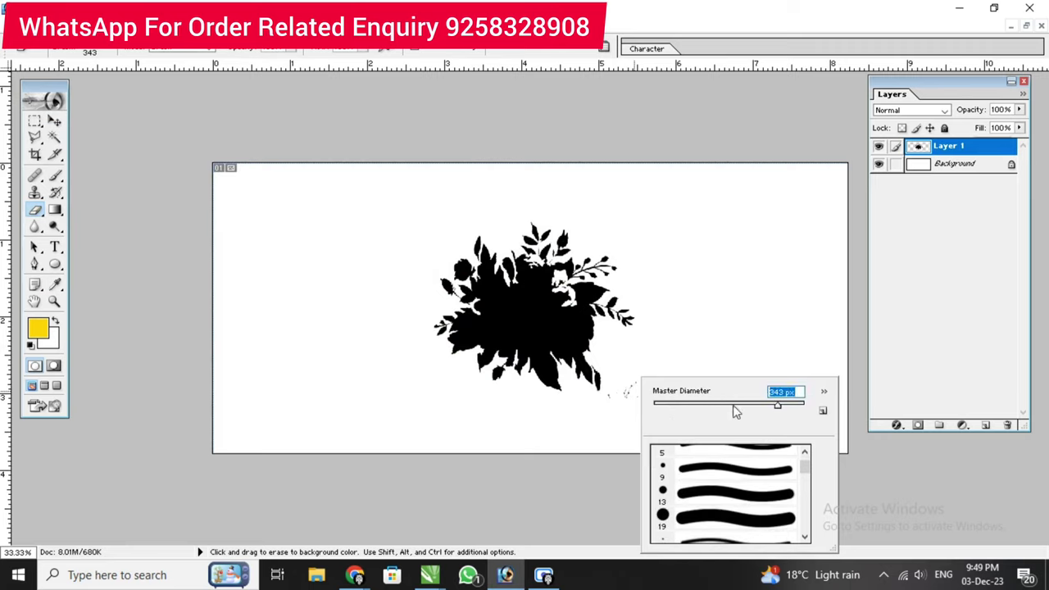
text(100)
key(Return)
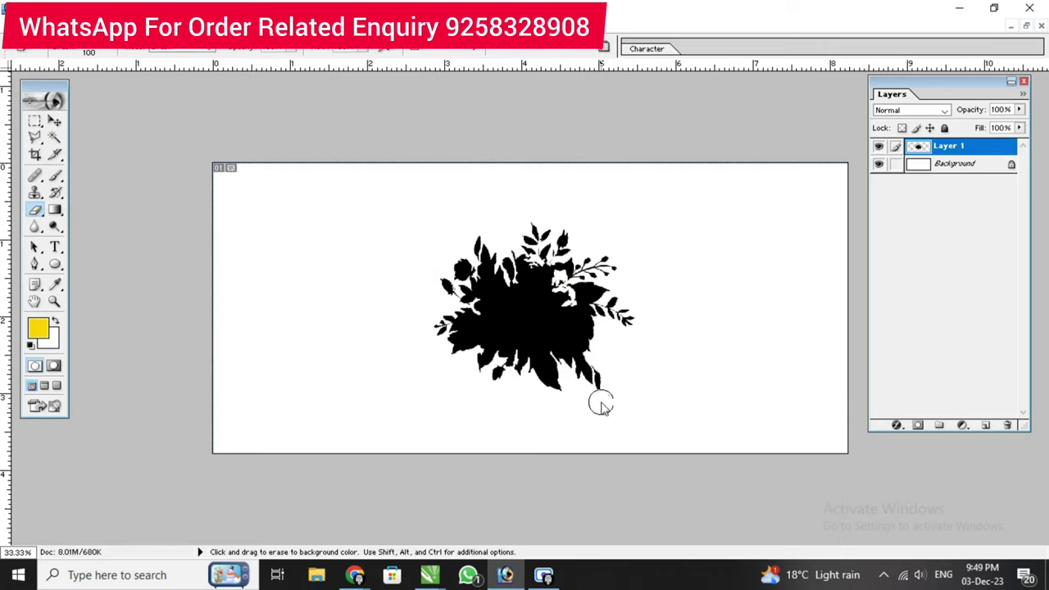
mouse_move(628, 368)
mouse_down()
mouse_move(581, 391)
mouse_move(588, 379)
mouse_move(557, 395)
mouse_move(503, 394)
mouse_move(509, 427)
mouse_move(625, 356)
mouse_move(632, 314)
mouse_move(611, 241)
mouse_move(515, 218)
mouse_move(433, 251)
mouse_move(393, 367)
mouse_up()
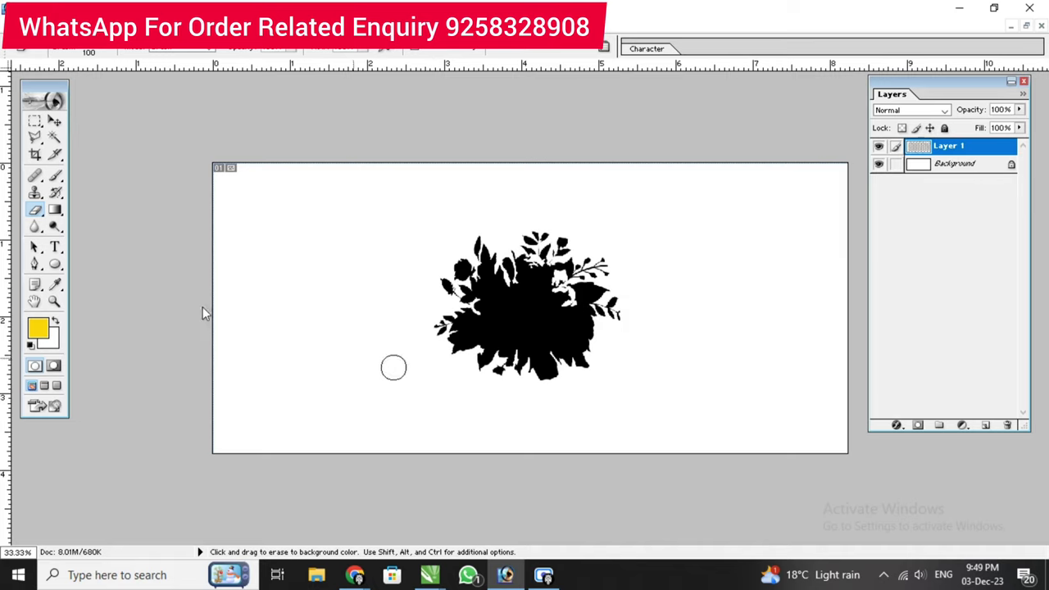
click(54, 120)
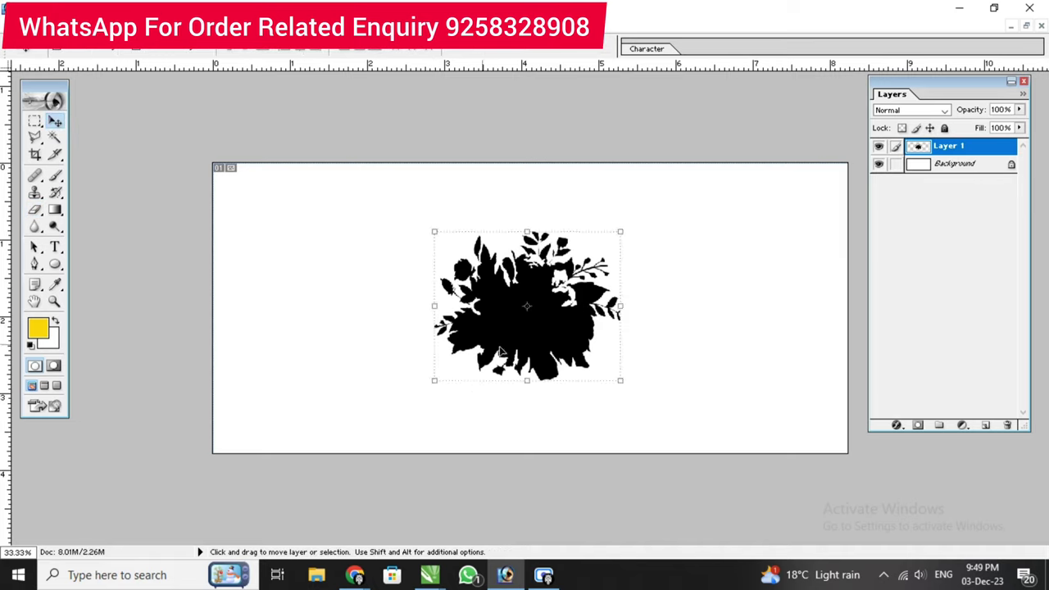
- Move the black silhouette right and select the Background layer
drag(500, 351, 616, 373)
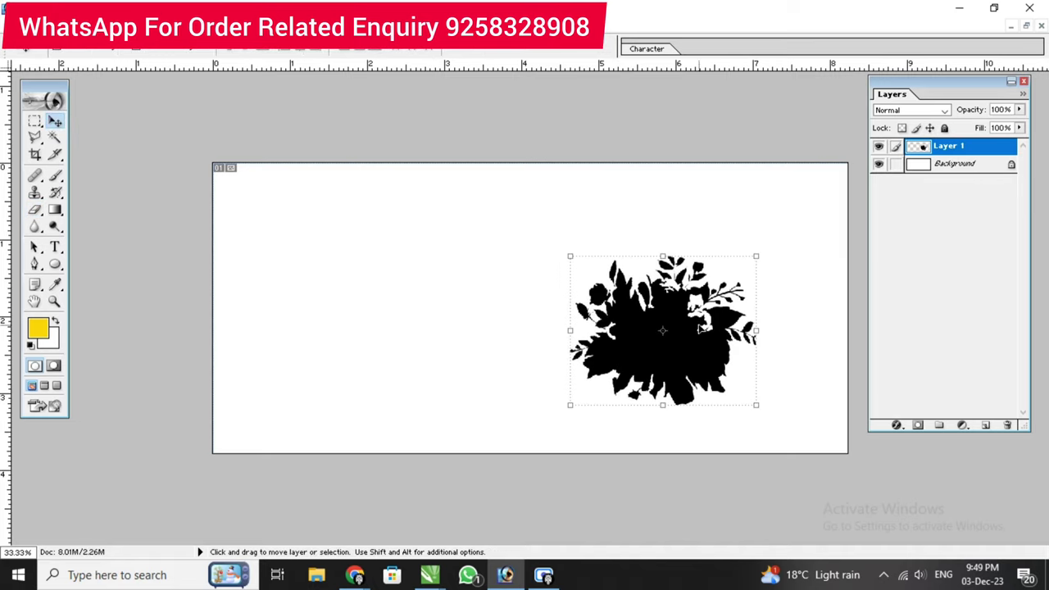
click(35, 209)
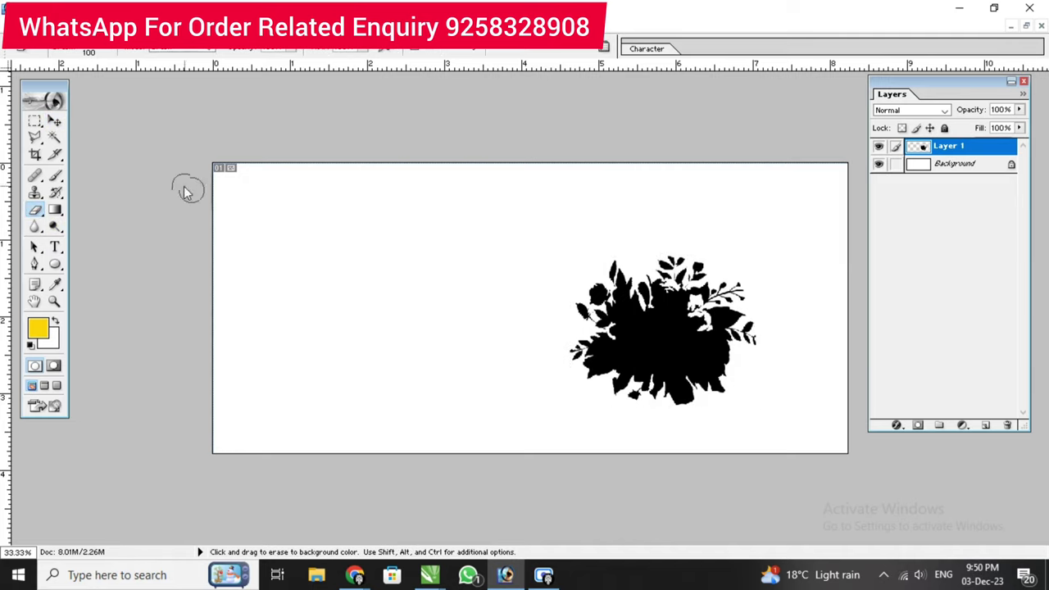
click(54, 121)
click(355, 253)
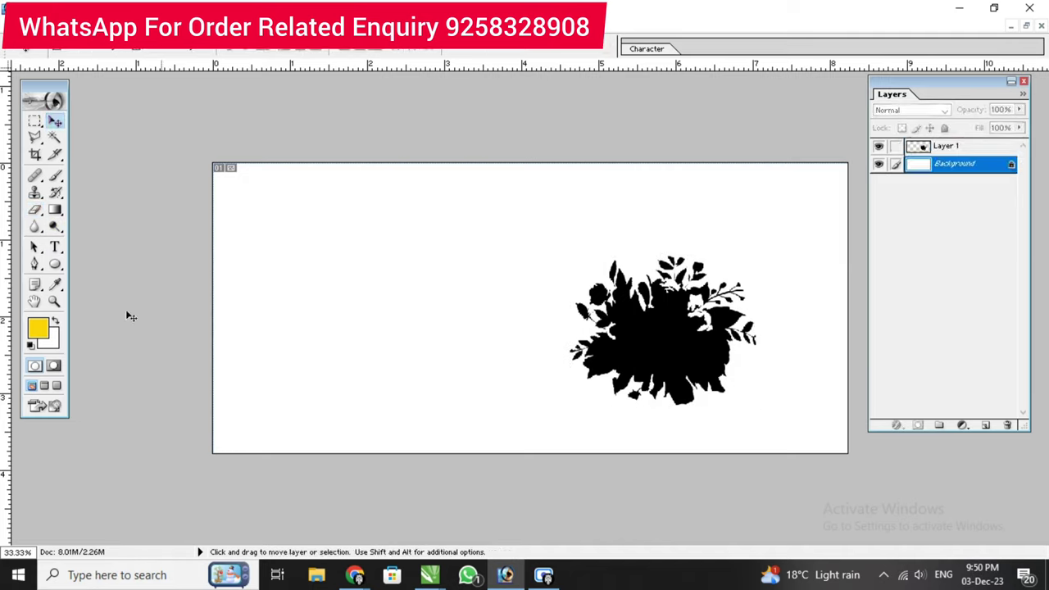
- Fill the Background with bright yellow F0FF00
click(44, 332)
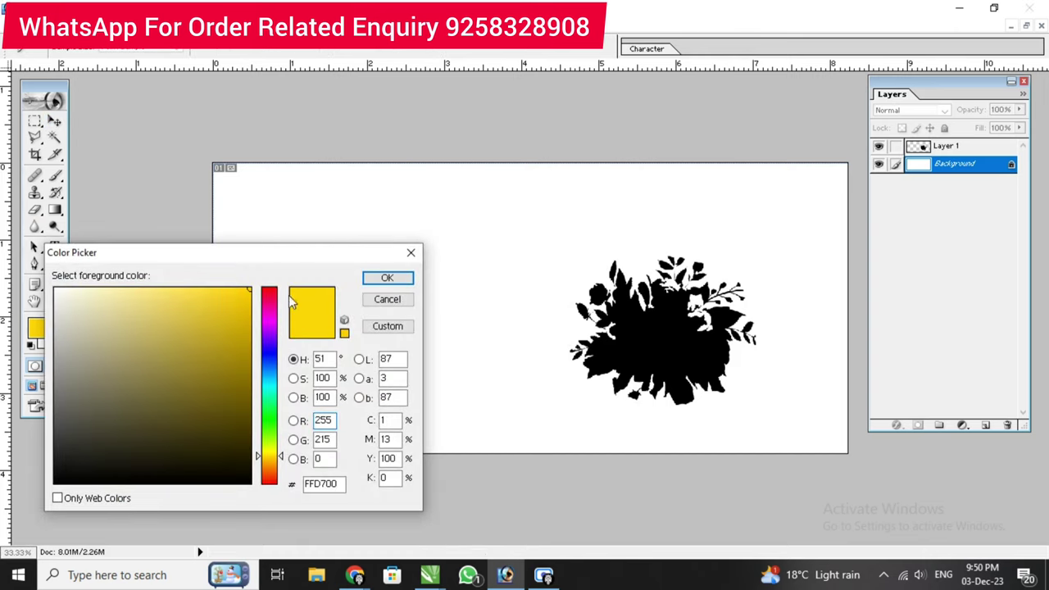
drag(243, 309, 270, 272)
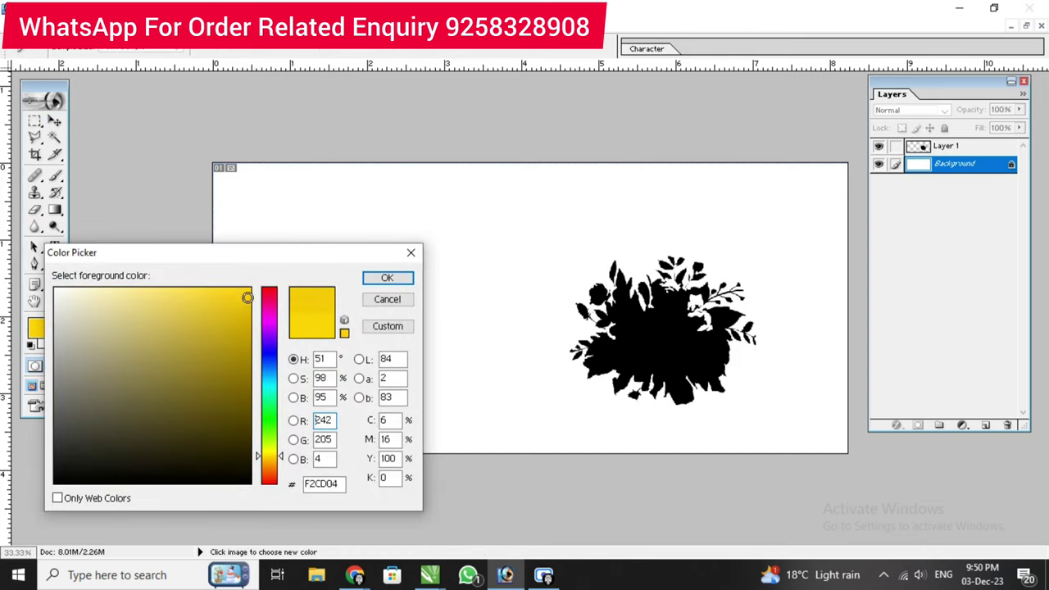
click(271, 449)
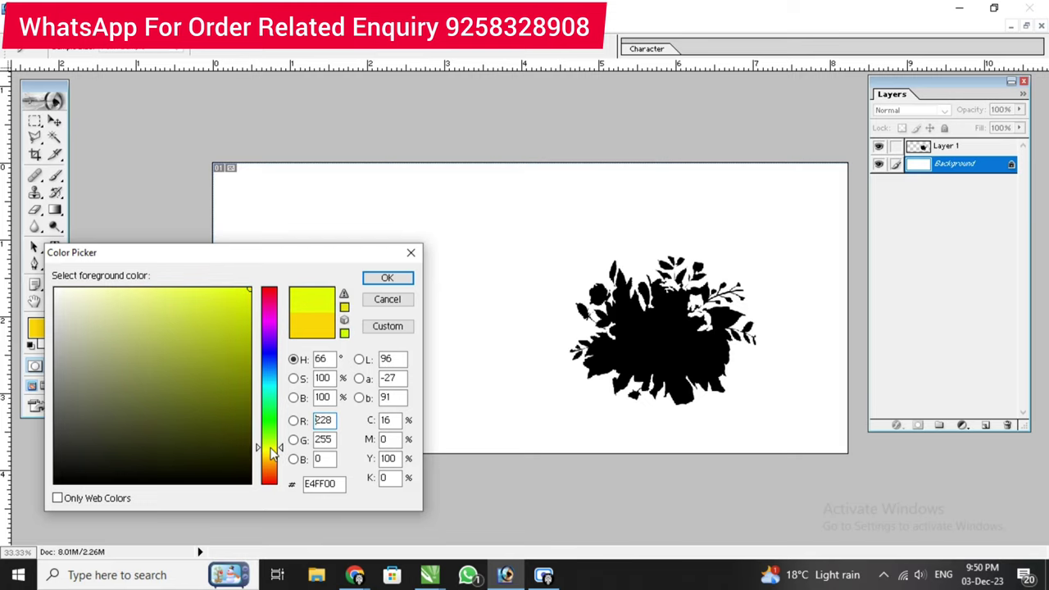
click(385, 278)
key(alt+BackSpace)
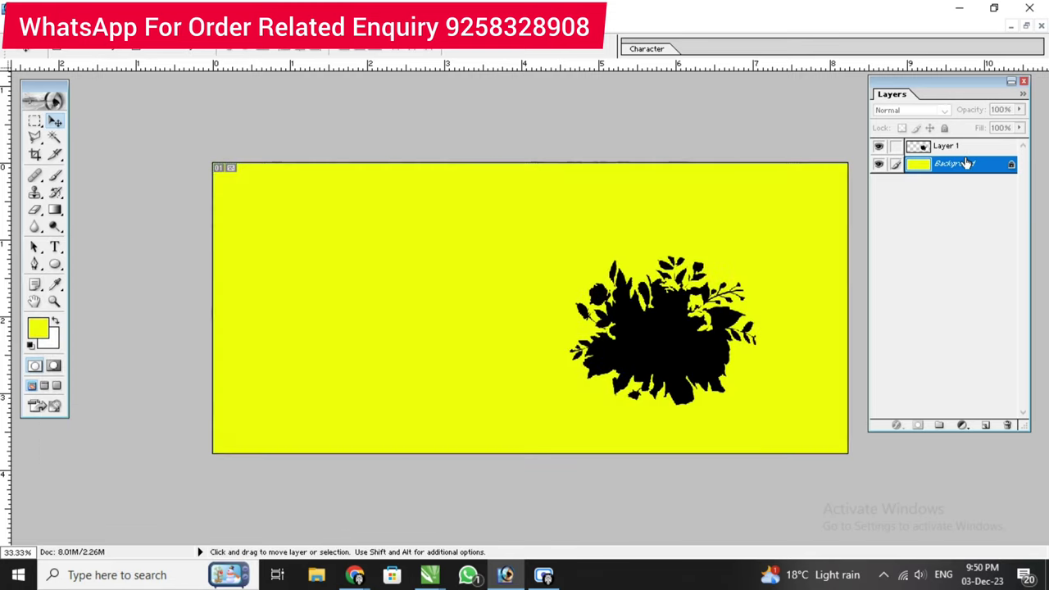
- Scale up the flower silhouette with Free Transform to fill the banner's right half
ctrl+click(667, 356)
key(ctrl+t)
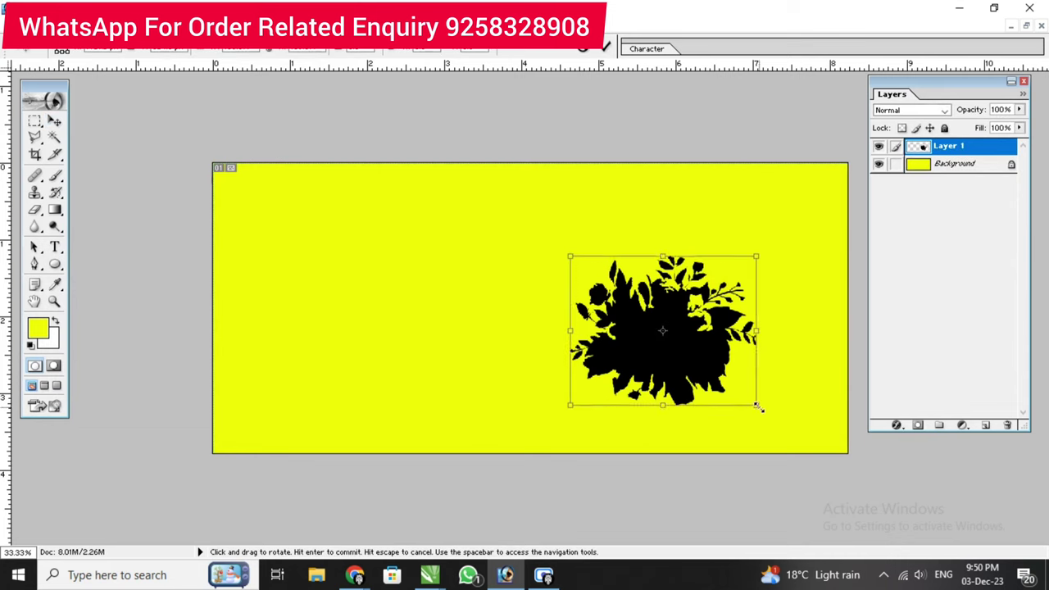
drag(753, 405, 829, 490)
drag(743, 385, 730, 366)
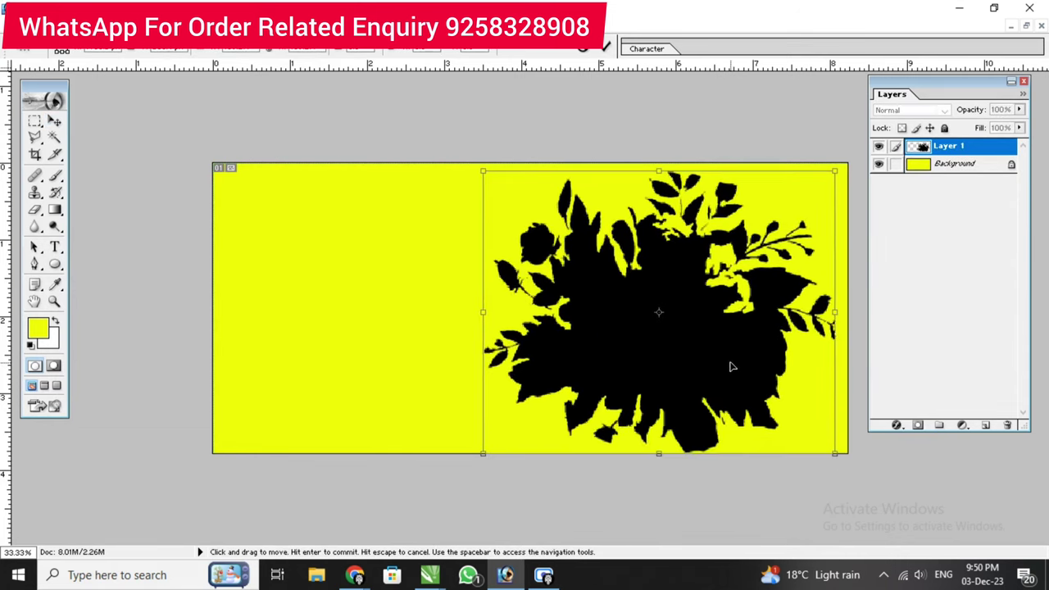
mouse_move(851, 170)
mouse_down()
mouse_move(852, 222)
mouse_move(724, 103)
mouse_up()
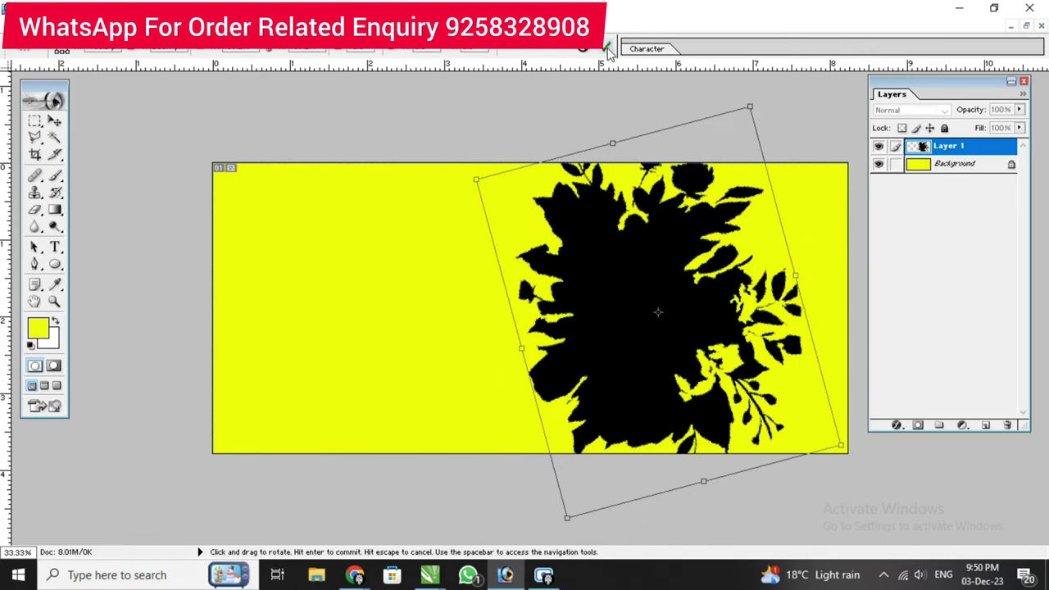
key(Escape)
drag(802, 488, 793, 465)
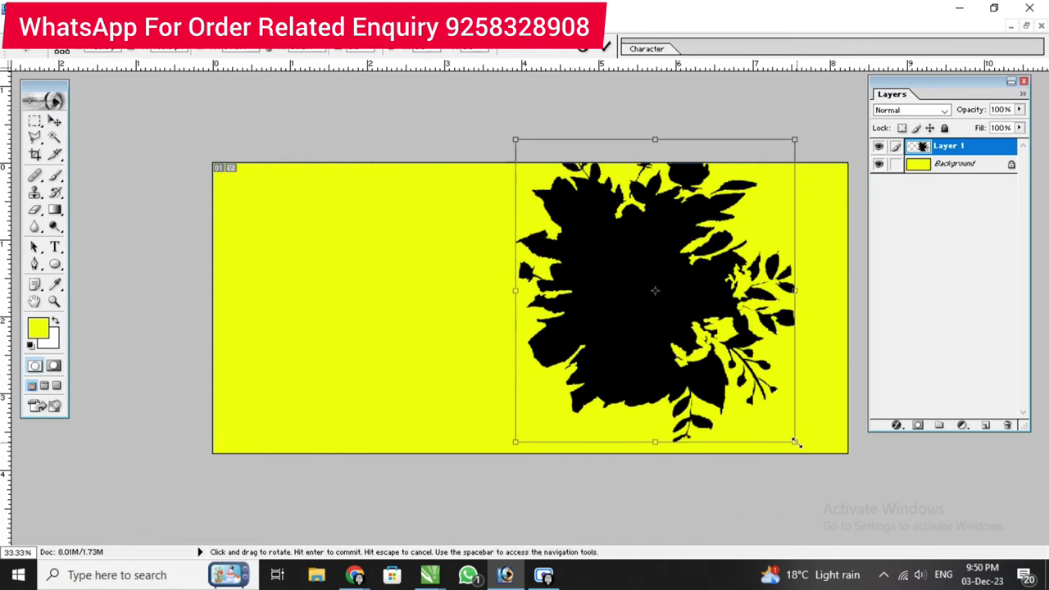
click(604, 47)
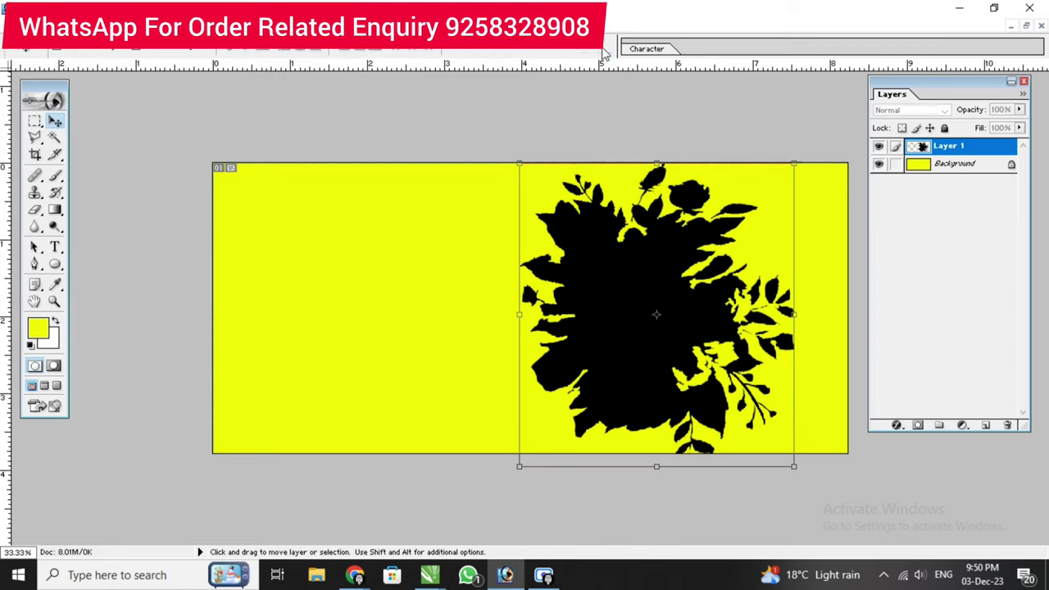
click(56, 177)
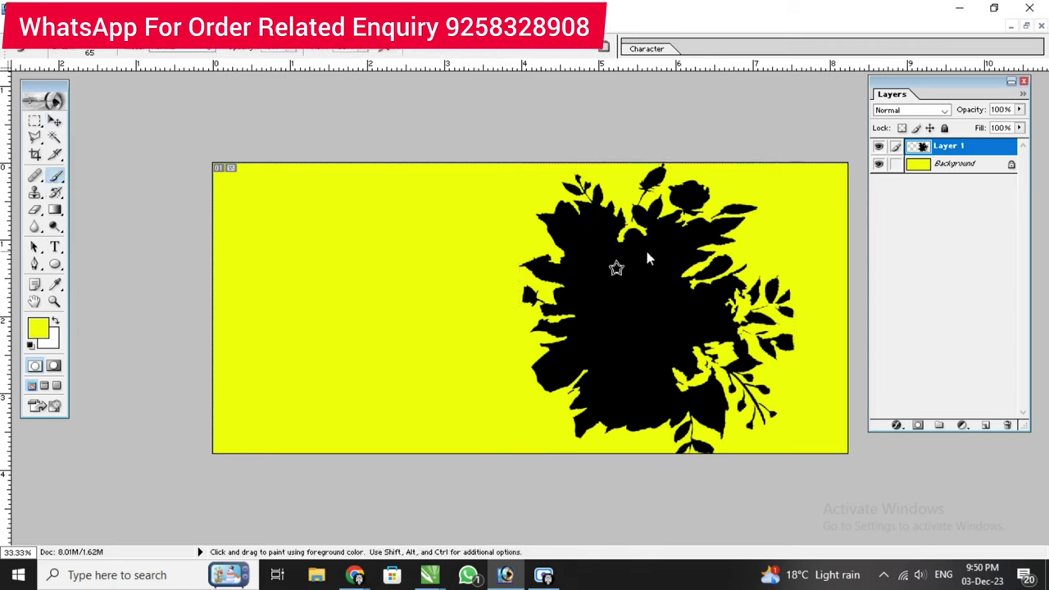
- Paint black over the silhouette's gaps with a large hard round brush
key(d)
right_click(671, 368)
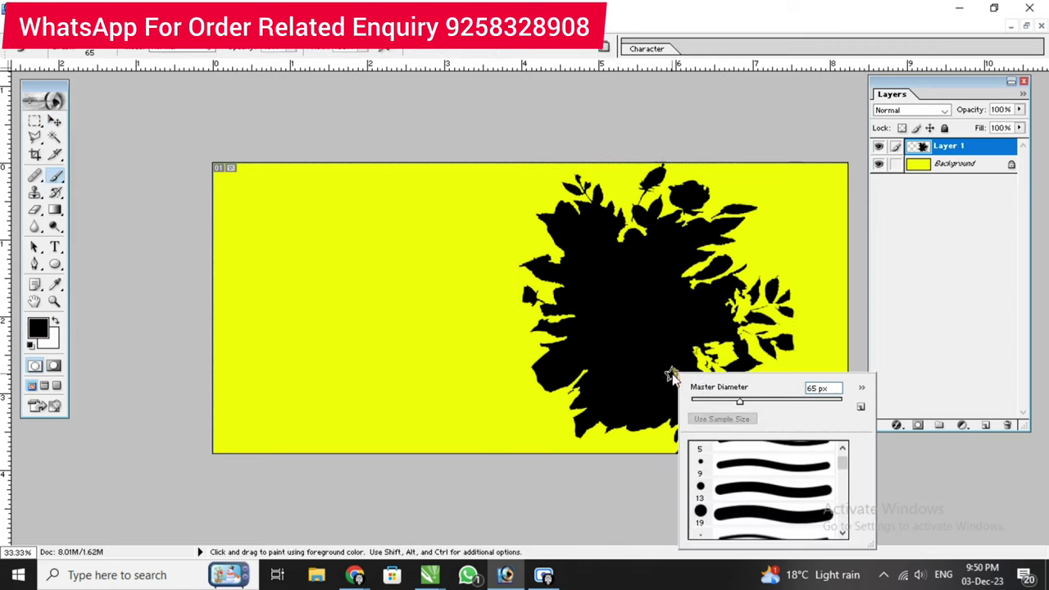
click(774, 516)
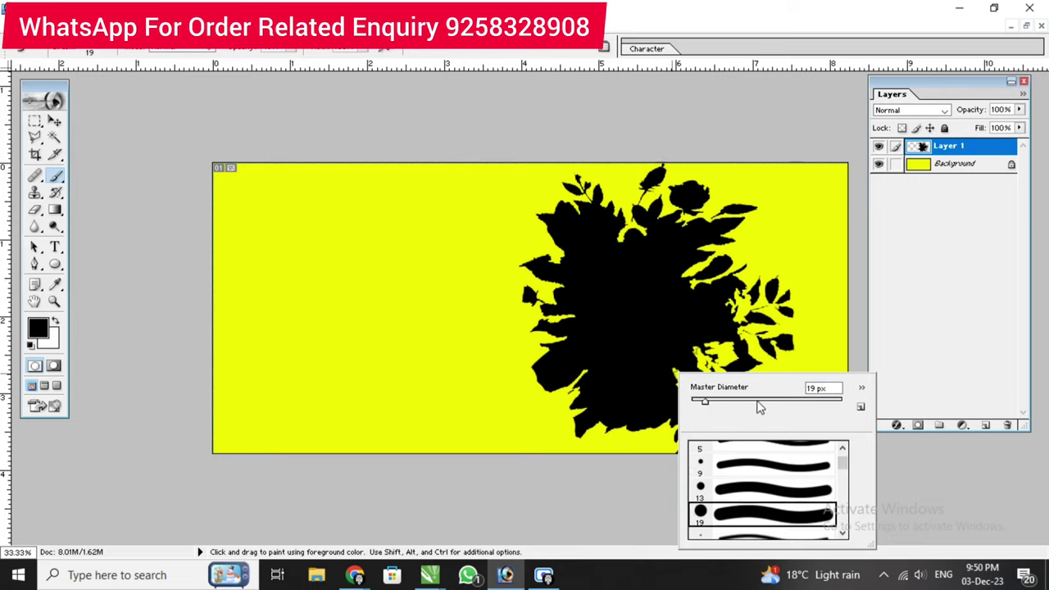
click(759, 402)
key(Return)
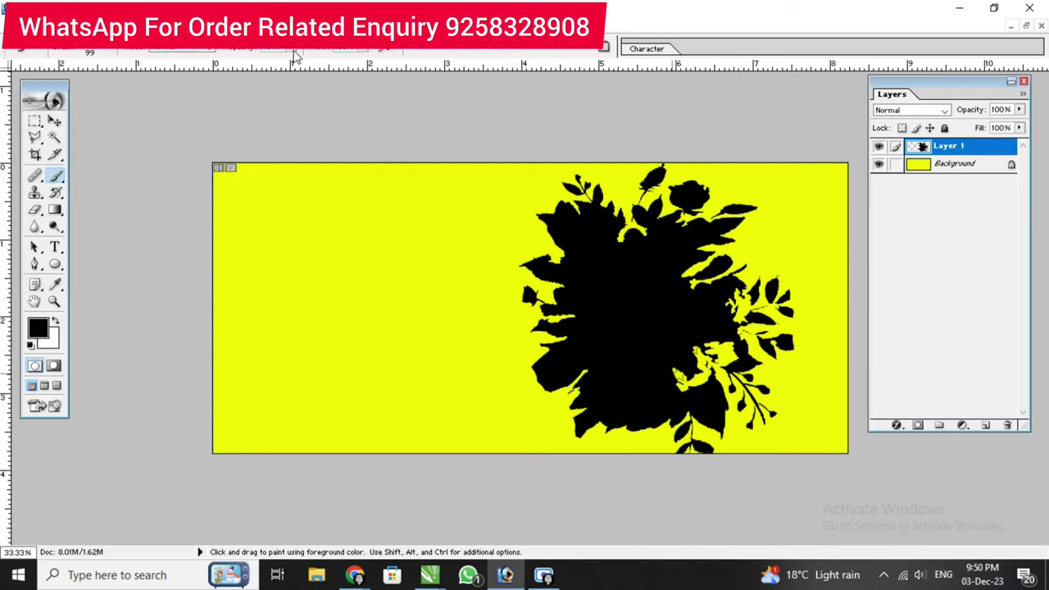
click(287, 51)
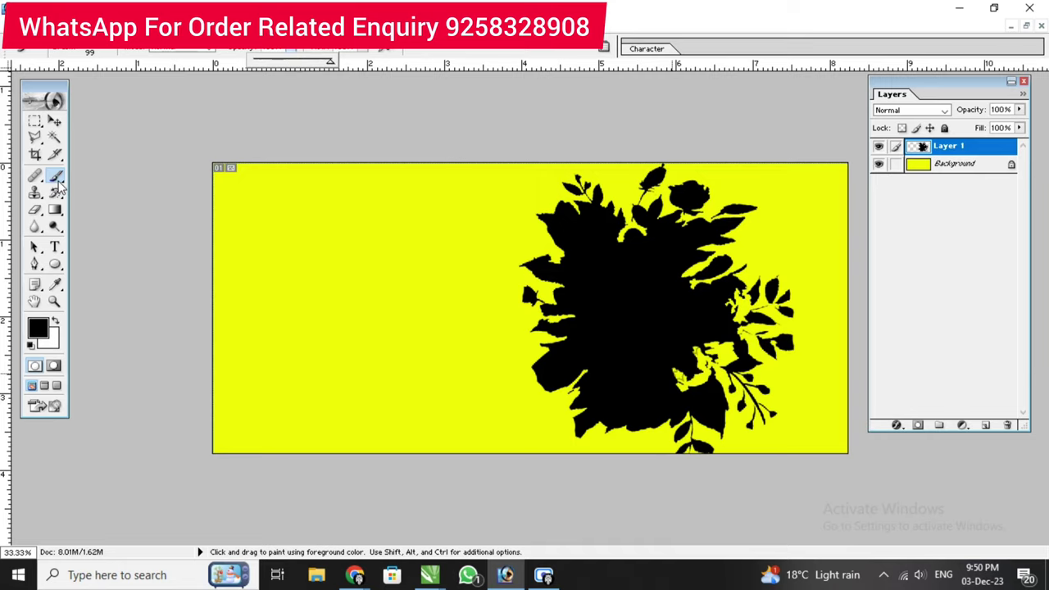
right_click(642, 299)
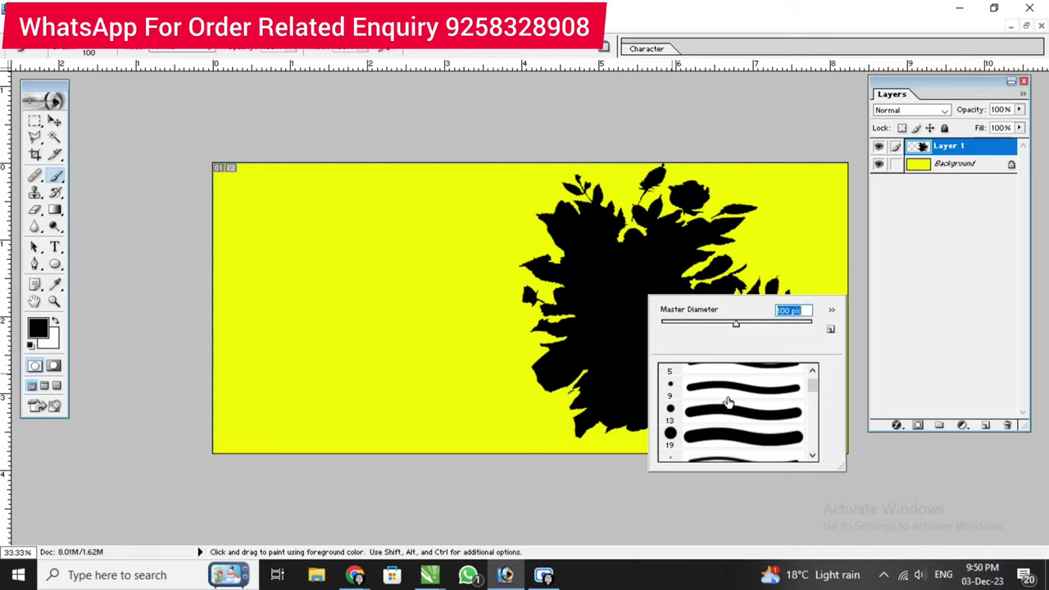
click(725, 440)
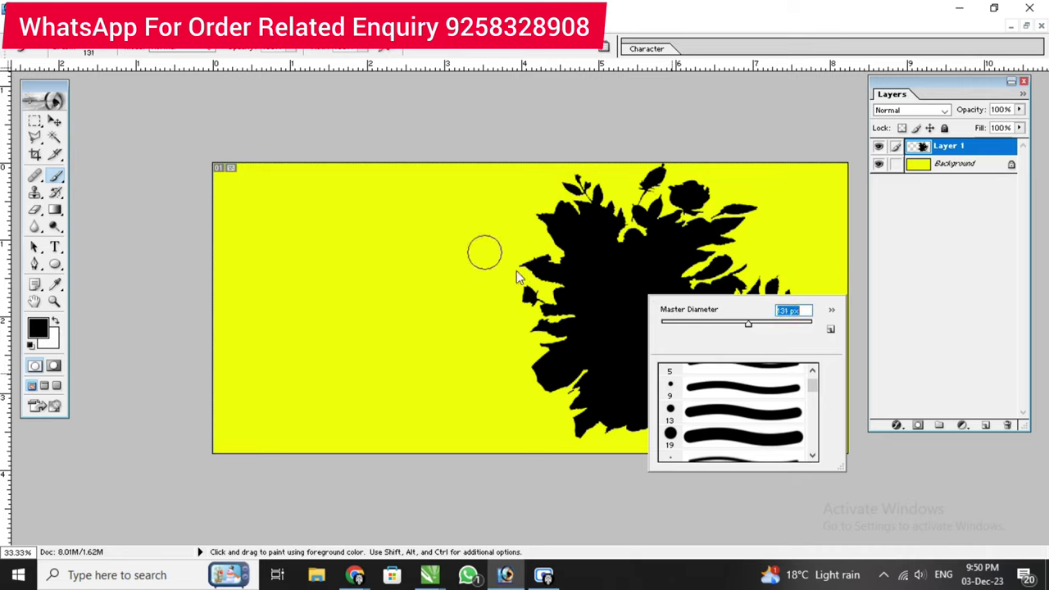
key(Return)
mouse_move(641, 300)
mouse_down()
mouse_move(703, 332)
mouse_move(674, 374)
mouse_move(697, 368)
mouse_move(718, 331)
mouse_move(723, 292)
mouse_move(702, 250)
mouse_move(650, 229)
mouse_move(604, 227)
mouse_move(576, 315)
mouse_move(595, 382)
mouse_move(686, 401)
mouse_move(716, 386)
mouse_move(750, 352)
mouse_move(748, 297)
mouse_move(716, 227)
mouse_move(625, 227)
mouse_move(726, 330)
mouse_move(737, 401)
mouse_move(714, 422)
mouse_move(597, 417)
mouse_move(577, 398)
mouse_move(573, 286)
mouse_up()
- Scale the black flower shape down slightly and nudge it right
click(55, 121)
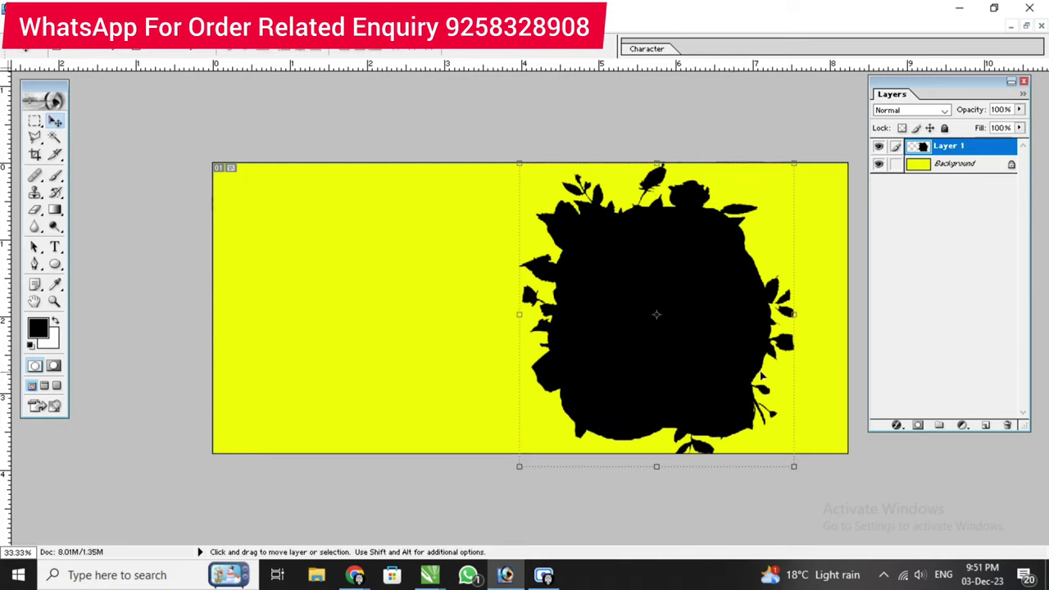
drag(794, 465, 775, 447)
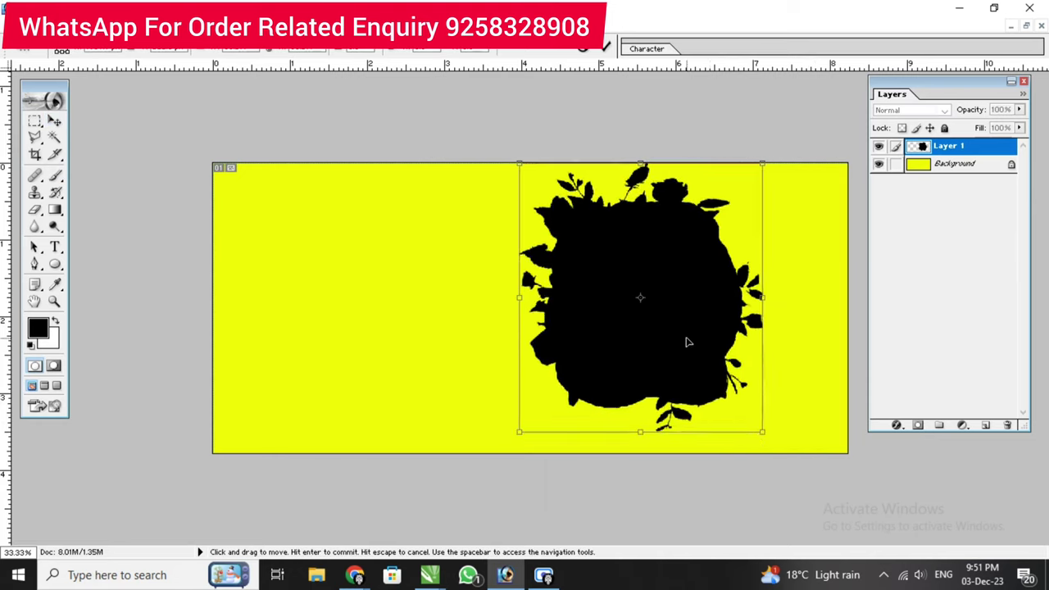
drag(686, 342, 716, 351)
key(Return)
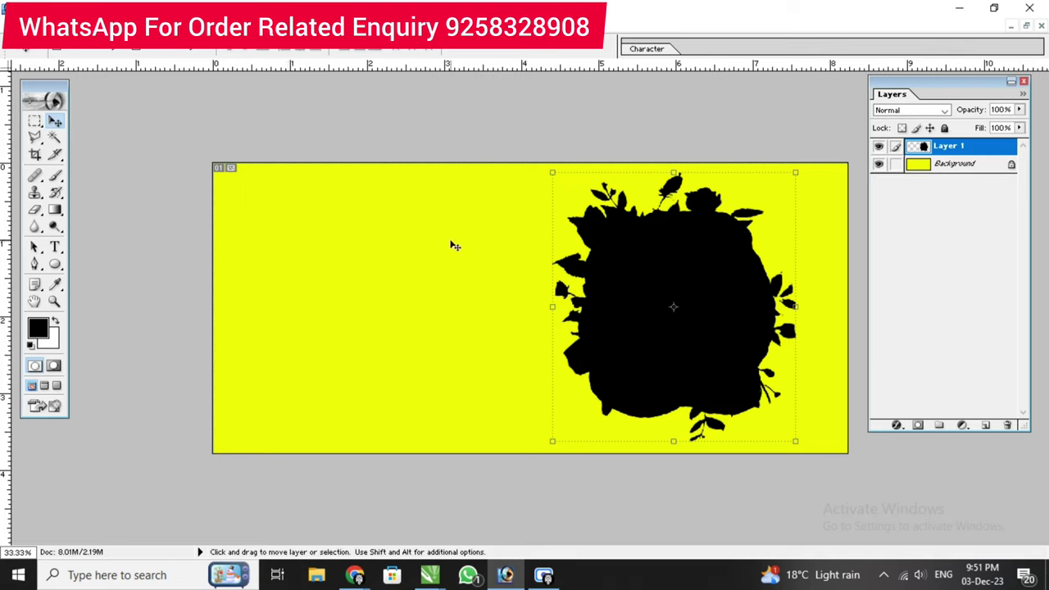
- Add a new empty layer directly above the Background
click(963, 169)
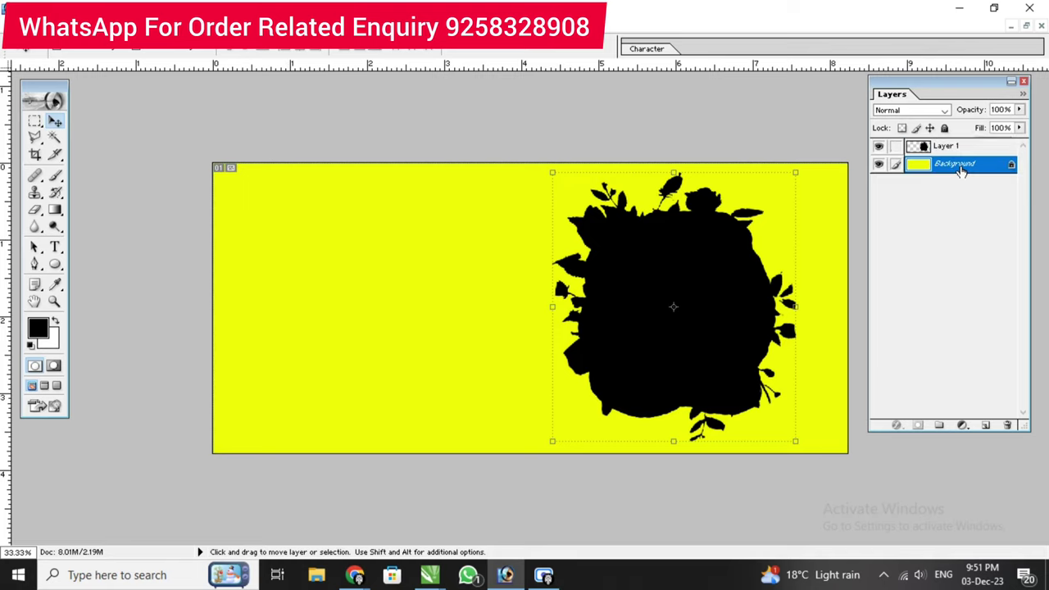
click(985, 426)
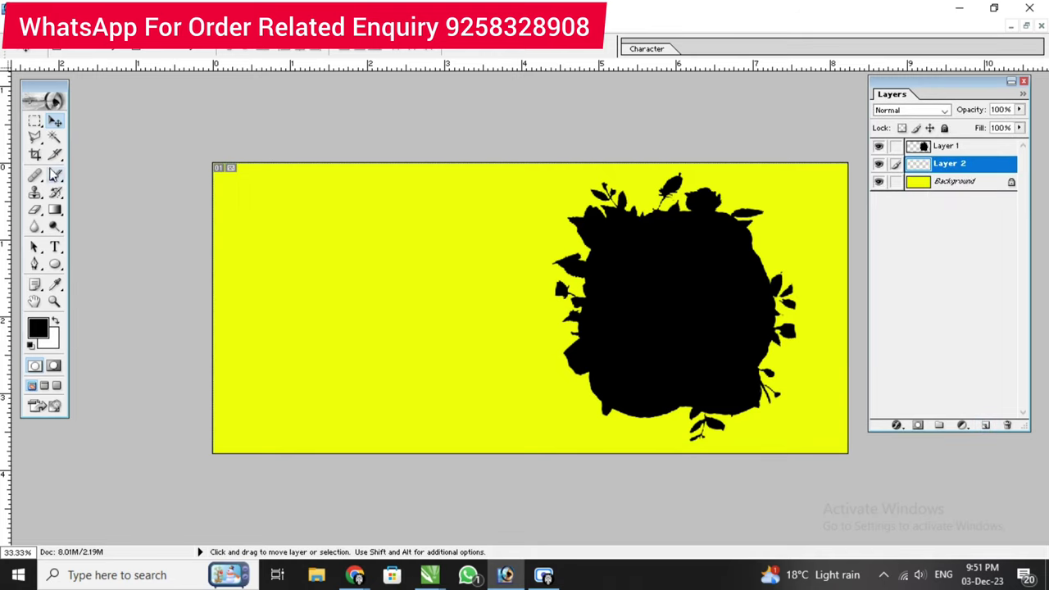
click(54, 175)
- Choose the 74 px scattered leaf brush and raise its diameter to 92 px
right_click(390, 285)
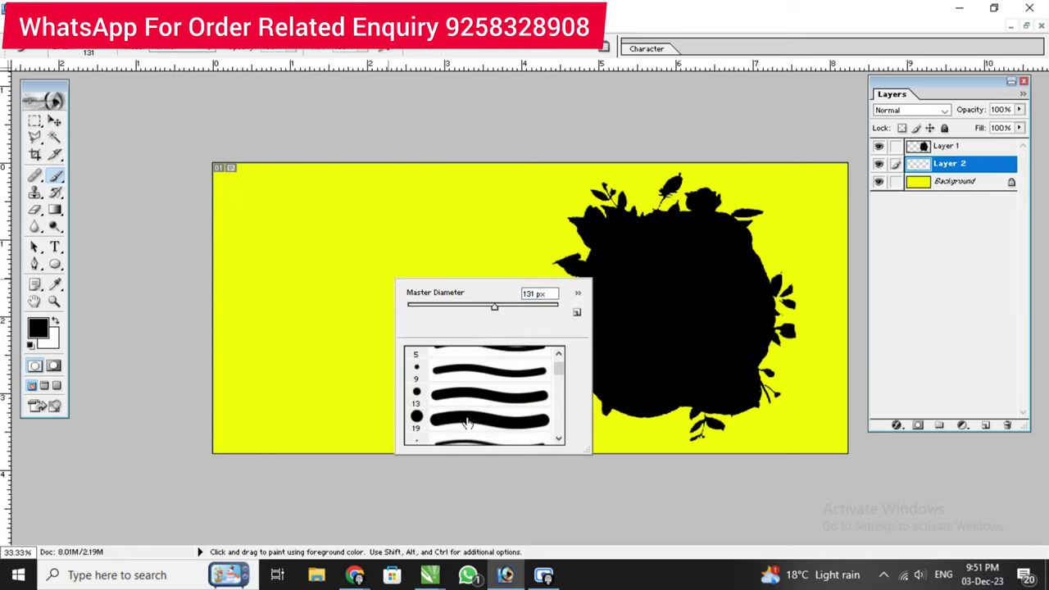
scroll(467, 422, down, 3)
scroll(467, 422, down, 3)
scroll(469, 420, down, 3)
scroll(470, 419, down, 3)
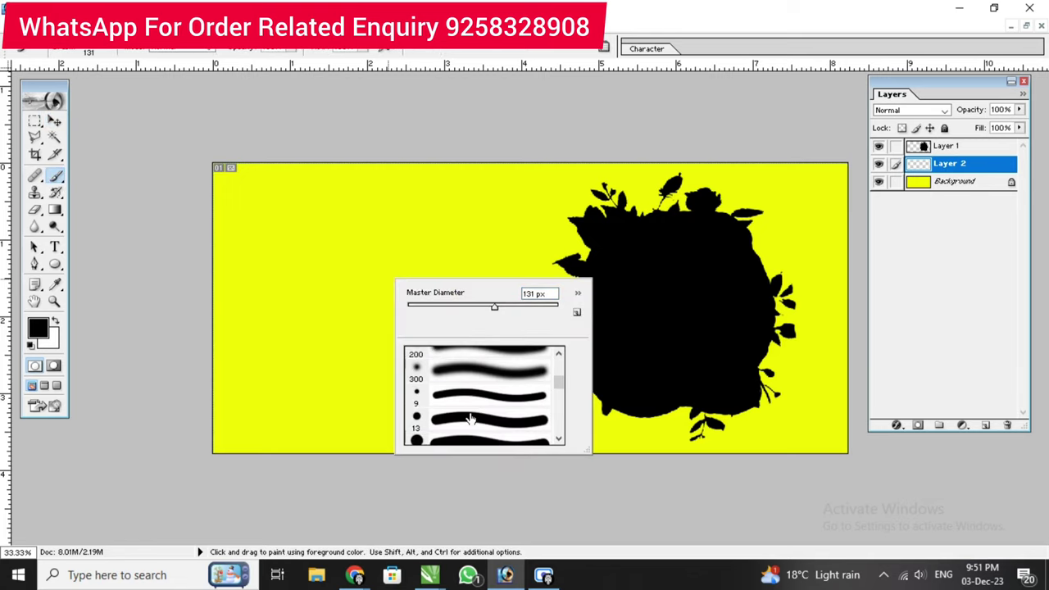
scroll(469, 419, down, 2)
scroll(469, 419, down, 2)
scroll(470, 420, down, 2)
scroll(469, 419, down, 2)
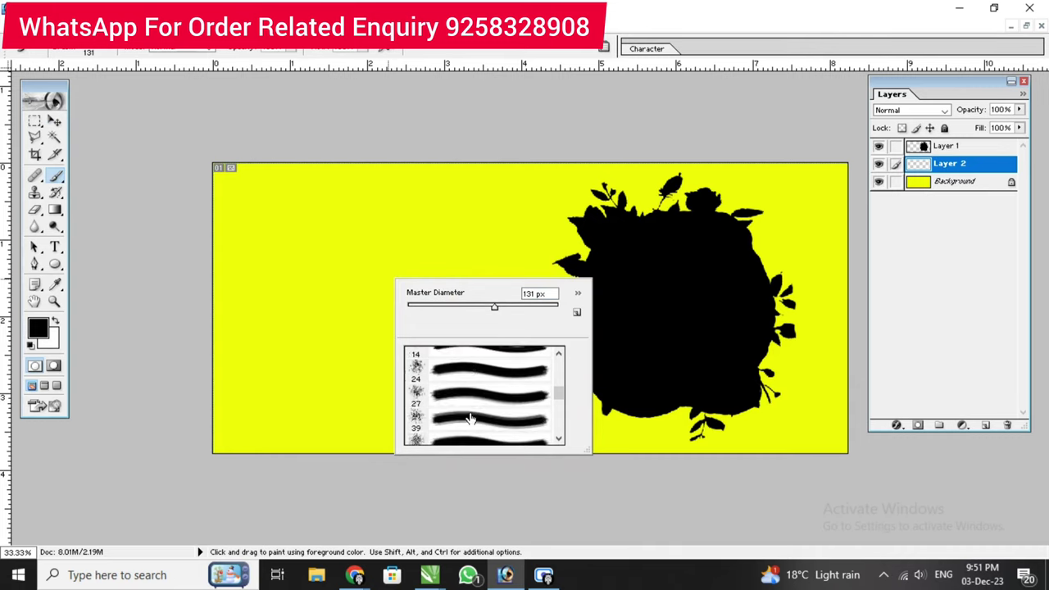
scroll(470, 419, down, 2)
scroll(472, 418, down, 2)
scroll(474, 414, down, 2)
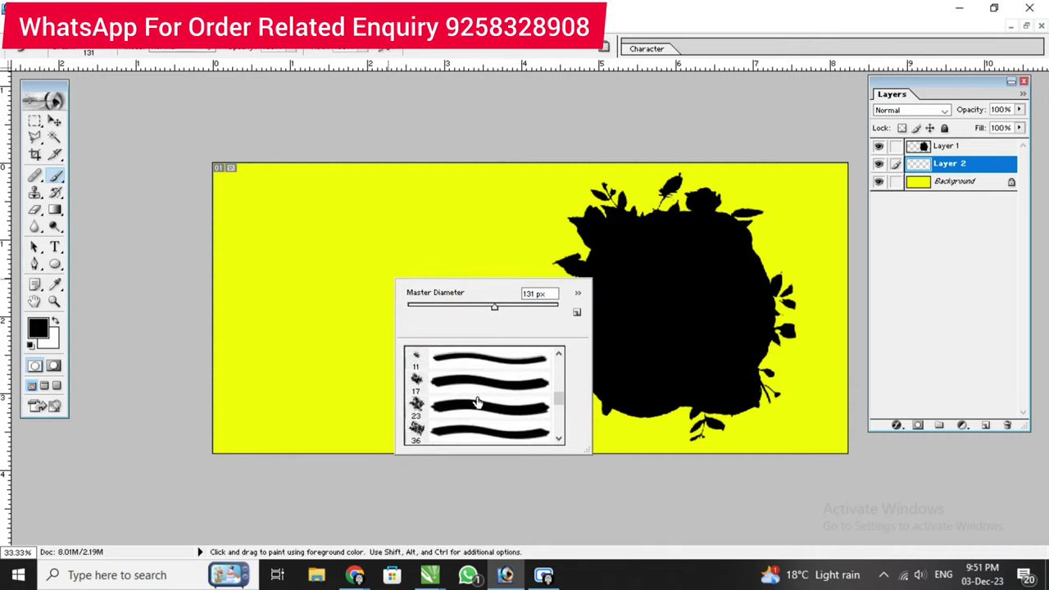
scroll(477, 401, down, 2)
scroll(477, 401, down, 2)
scroll(477, 401, down, 1)
scroll(477, 402, down, 2)
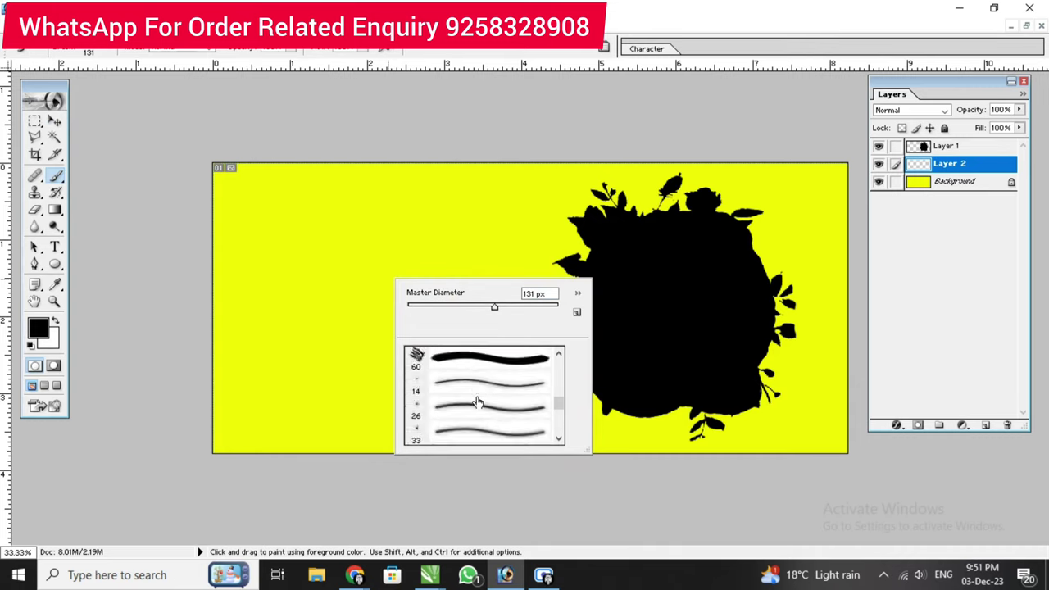
scroll(477, 401, down, 2)
scroll(477, 402, down, 2)
scroll(477, 402, down, 2)
scroll(477, 401, down, 2)
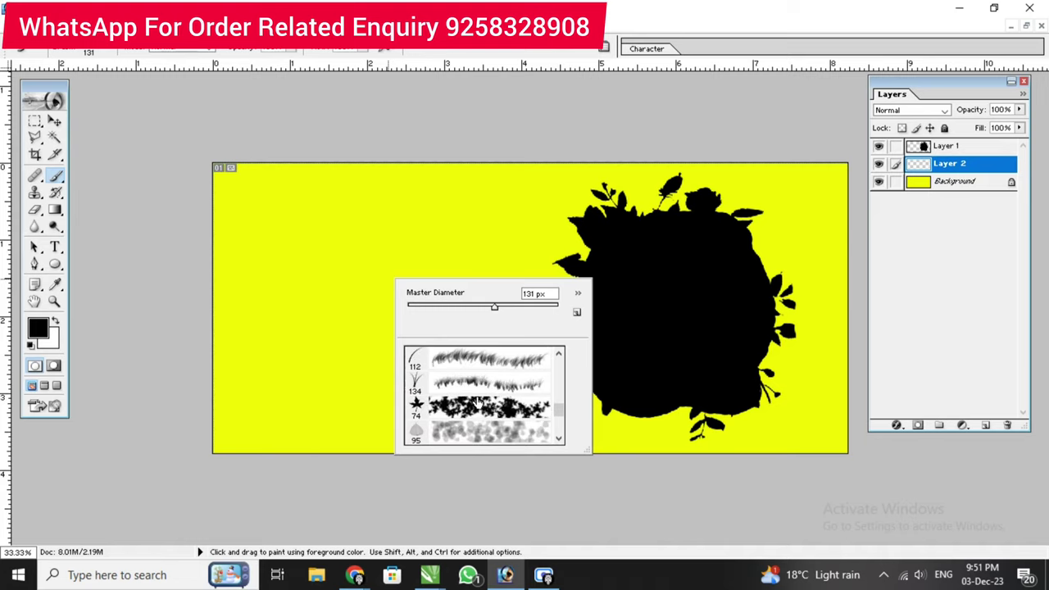
click(477, 401)
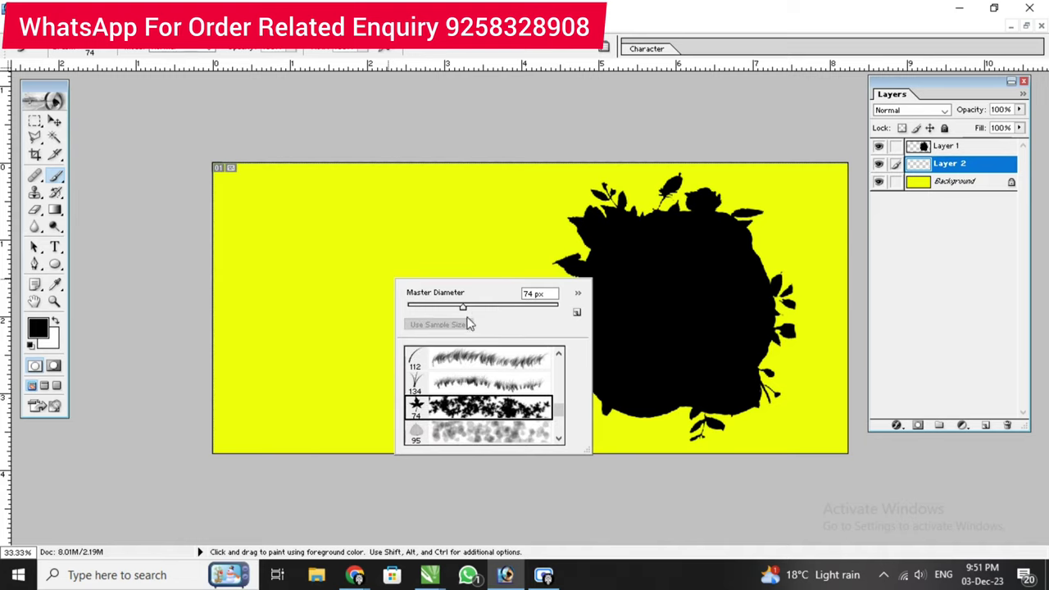
click(478, 309)
- Paint leafy black strokes on Layer 2 across the banner's left third with a 92 px brush
mouse_move(295, 160)
mouse_down()
mouse_move(326, 252)
mouse_move(307, 452)
mouse_move(246, 426)
mouse_move(269, 450)
mouse_move(237, 435)
mouse_move(220, 246)
mouse_move(192, 454)
mouse_move(226, 402)
mouse_move(203, 220)
mouse_move(199, 440)
mouse_move(169, 435)
mouse_move(218, 206)
mouse_up()
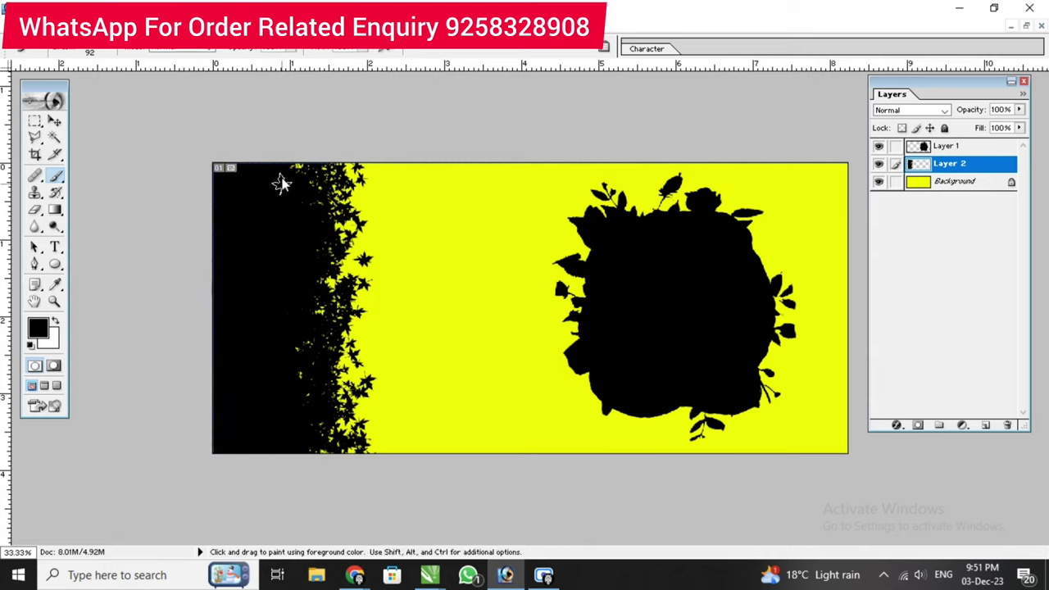
mouse_move(318, 305)
mouse_down()
mouse_move(320, 222)
mouse_move(331, 366)
mouse_move(320, 534)
mouse_move(318, 172)
mouse_move(325, 363)
mouse_move(352, 487)
mouse_move(339, 199)
mouse_move(348, 489)
mouse_move(345, 190)
mouse_up()
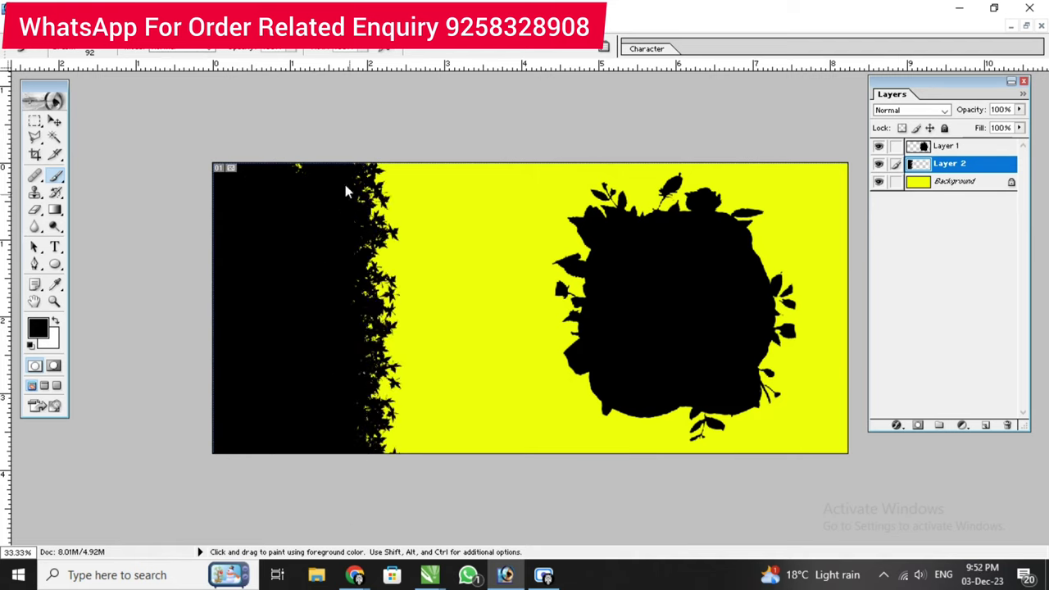
mouse_move(342, 145)
mouse_down()
mouse_move(381, 262)
mouse_move(374, 445)
mouse_move(367, 122)
mouse_move(369, 465)
mouse_move(384, 147)
mouse_move(380, 264)
mouse_move(426, 344)
mouse_move(397, 457)
mouse_move(399, 199)
mouse_move(427, 155)
mouse_move(391, 273)
mouse_move(438, 501)
mouse_move(398, 269)
mouse_move(437, 159)
mouse_move(458, 491)
mouse_up()
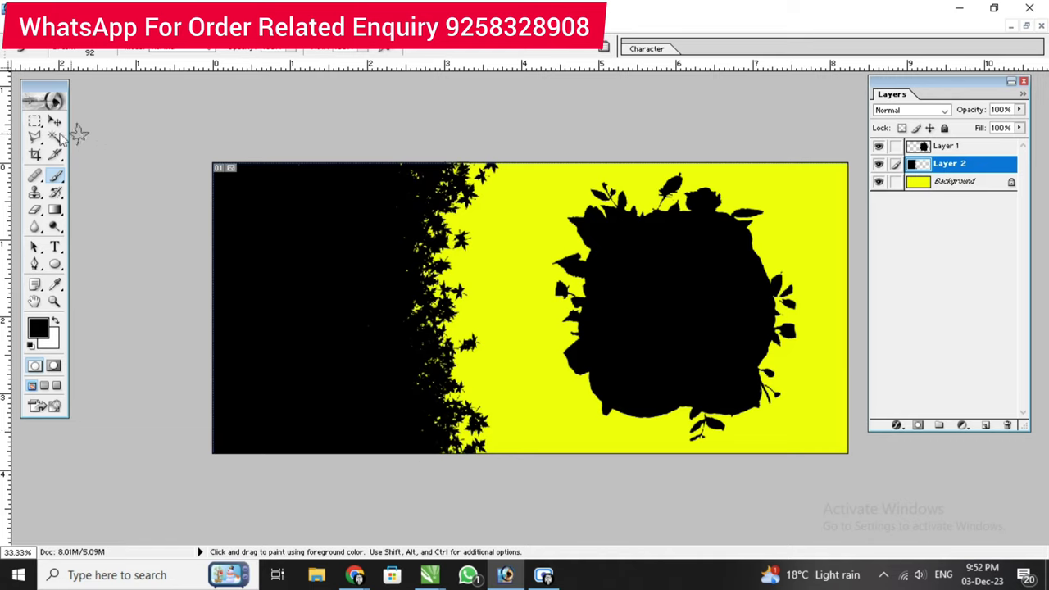
- Shift the Layer 1 flower silhouette slightly right and browse File > Open to the couple folder
click(55, 121)
mouse_move(234, 213)
mouse_down()
mouse_move(309, 285)
mouse_move(323, 284)
mouse_up()
key(ctrl+z)
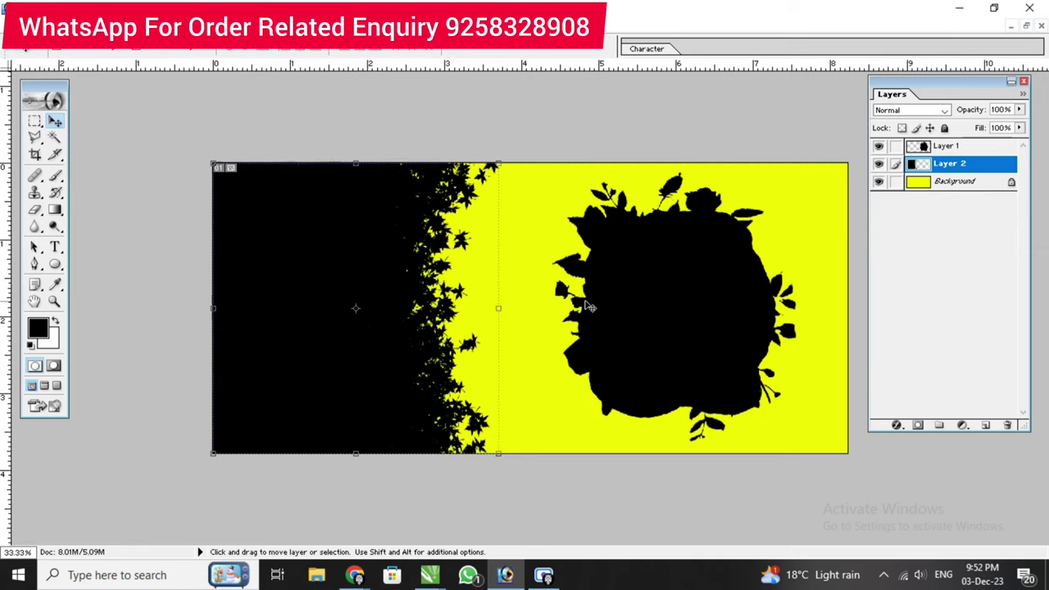
drag(656, 320, 680, 322)
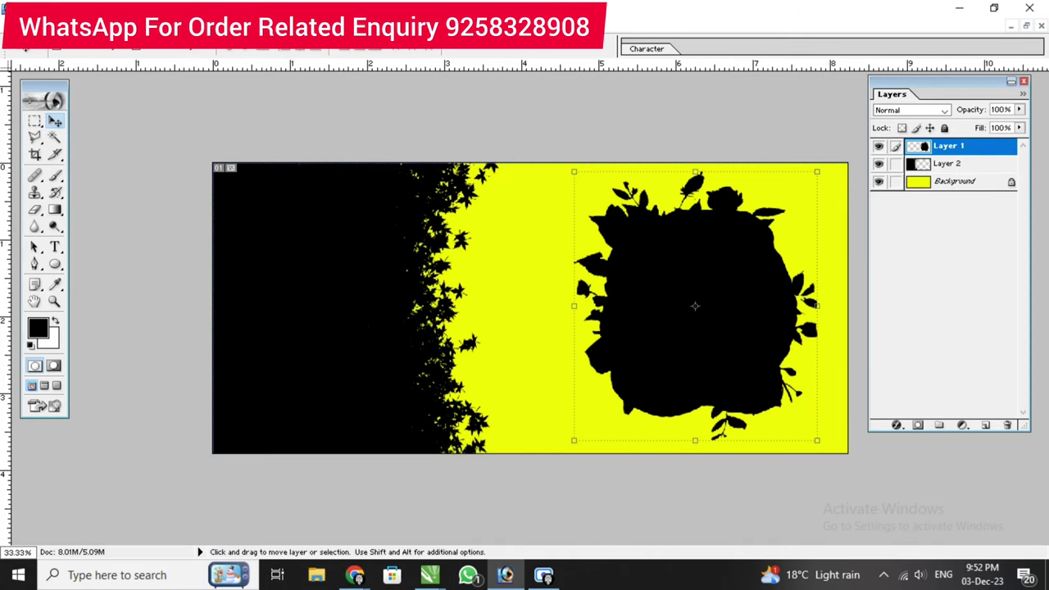
click(29, 39)
click(49, 59)
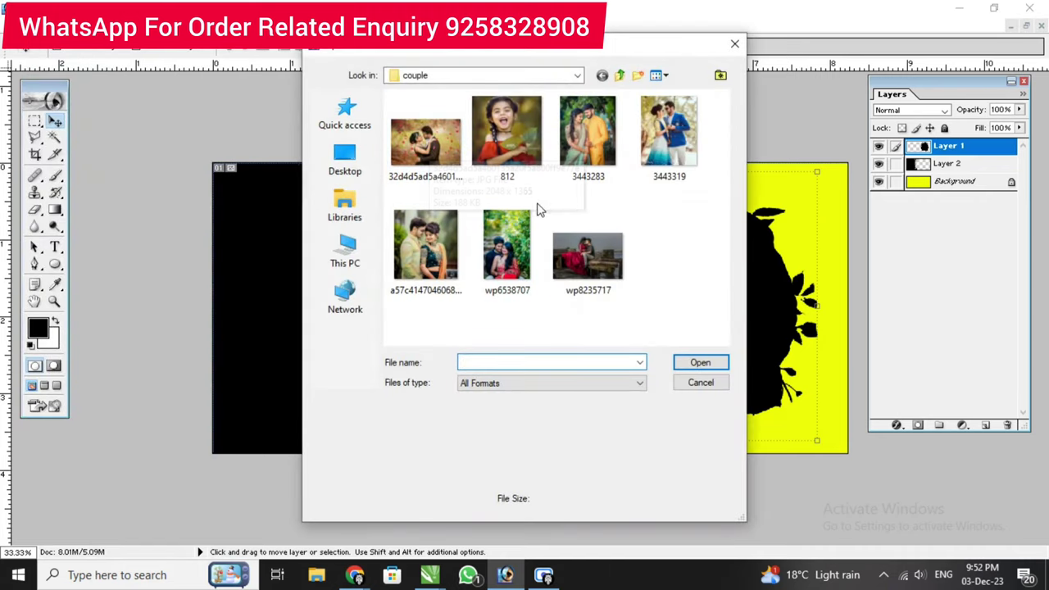
- Open both couple photos and drag the first onto the banner as Layer 3
click(591, 115)
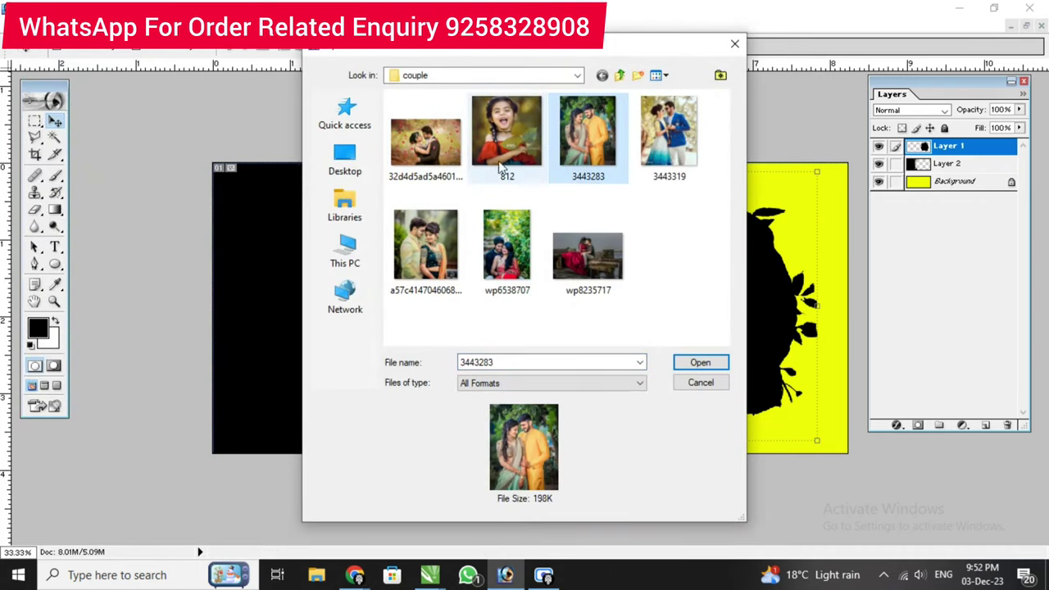
ctrl+click(438, 250)
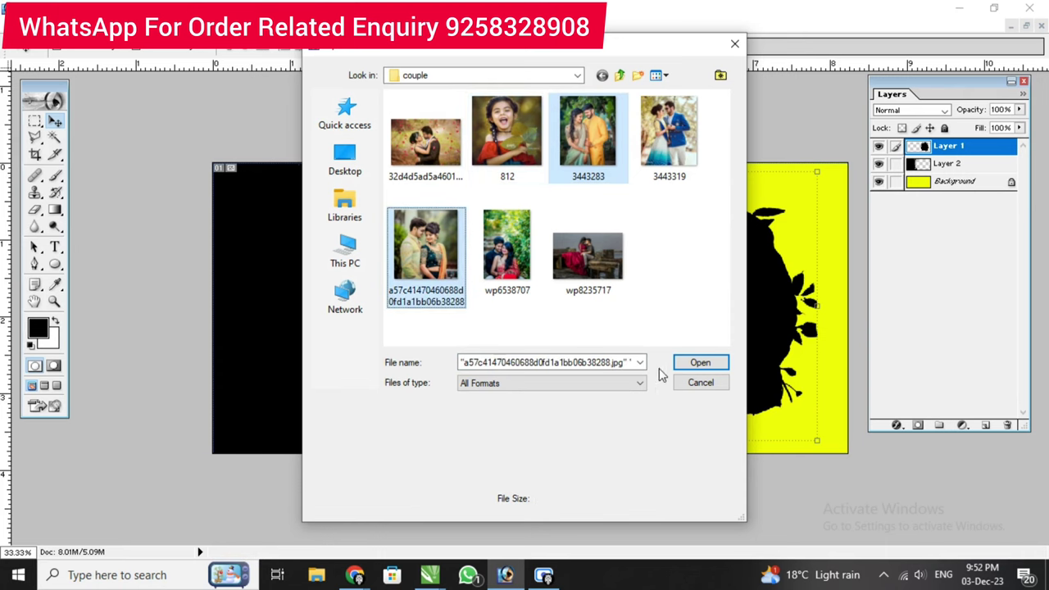
click(722, 363)
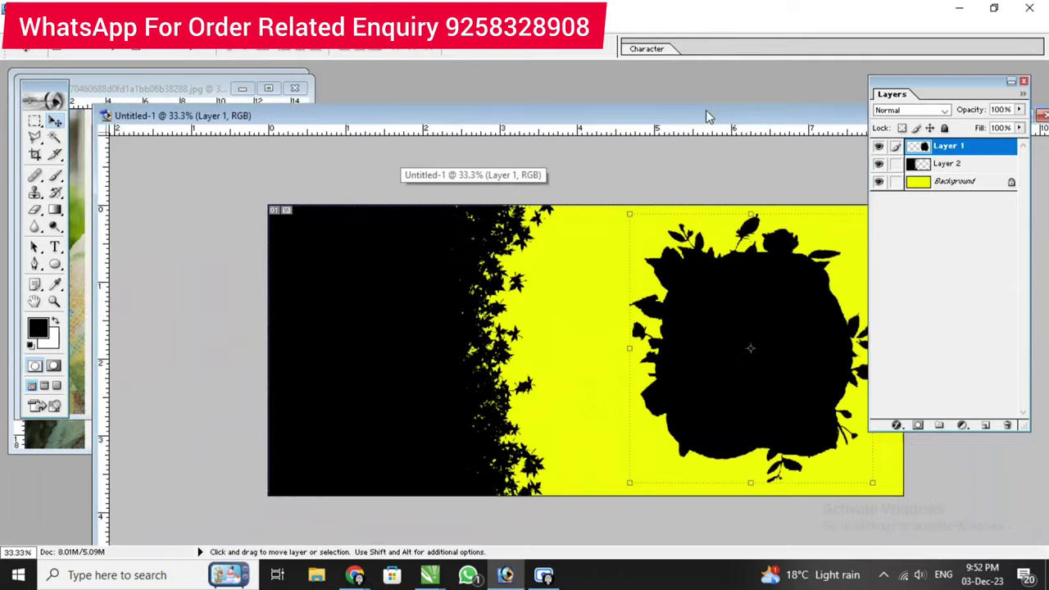
drag(440, 158, 273, 239)
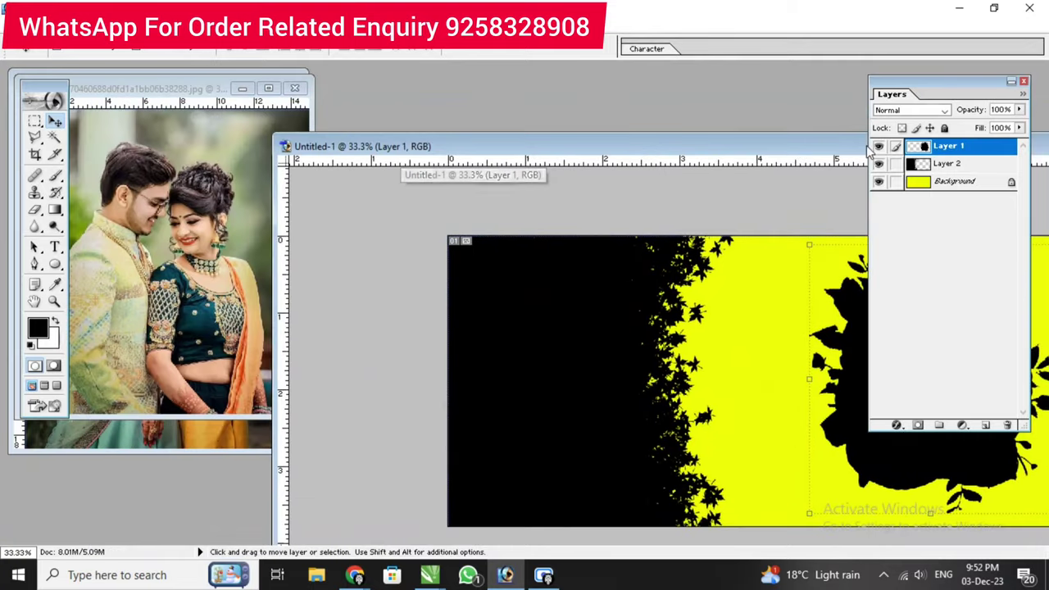
click(172, 258)
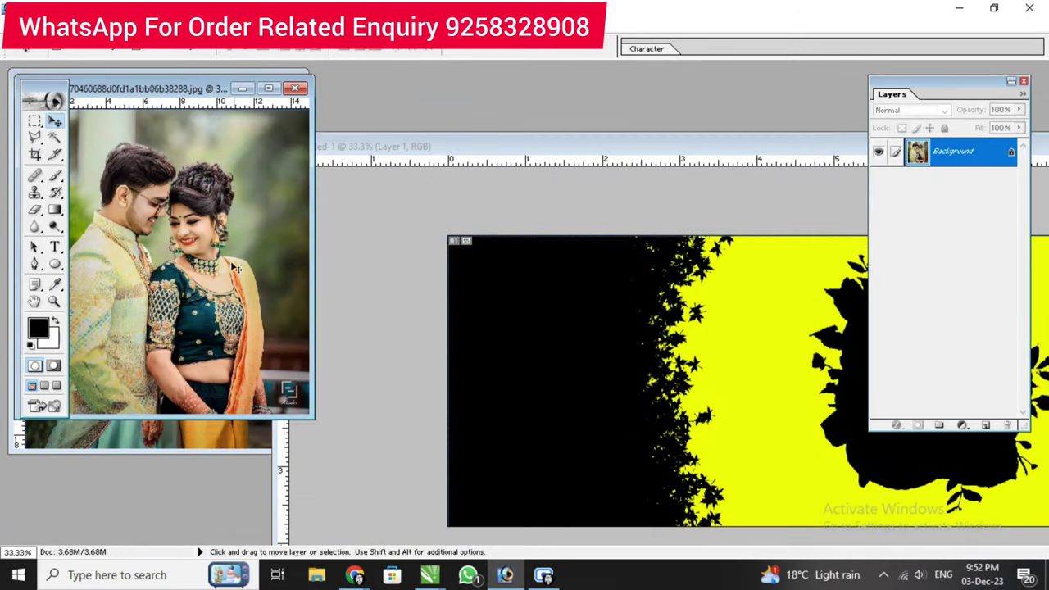
drag(235, 268, 573, 424)
- Drag the second couple photo onto the banner as Layer 4 and maximise the banner window
click(243, 88)
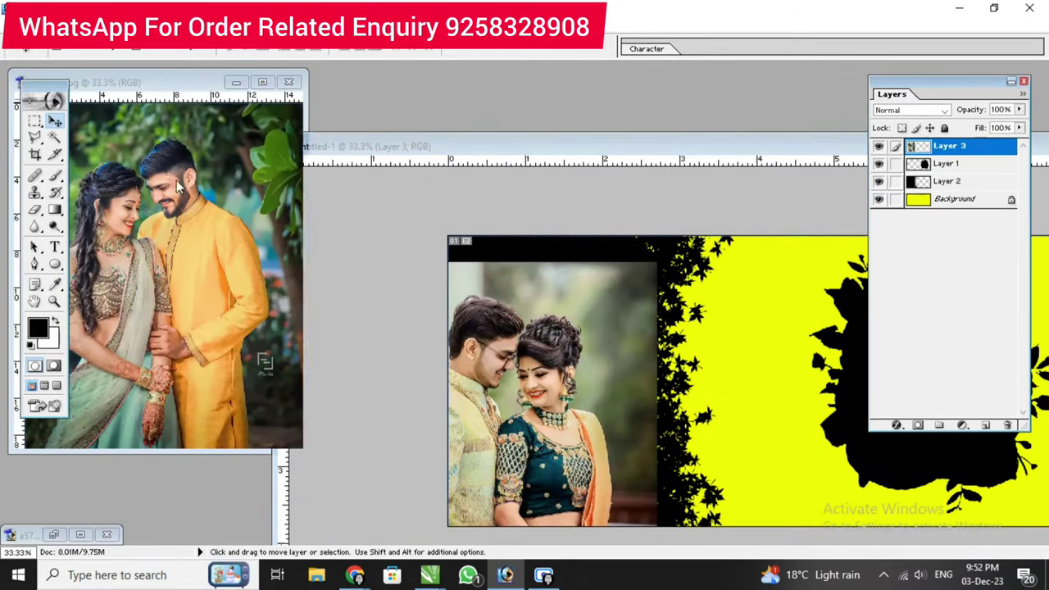
drag(744, 371, 746, 372)
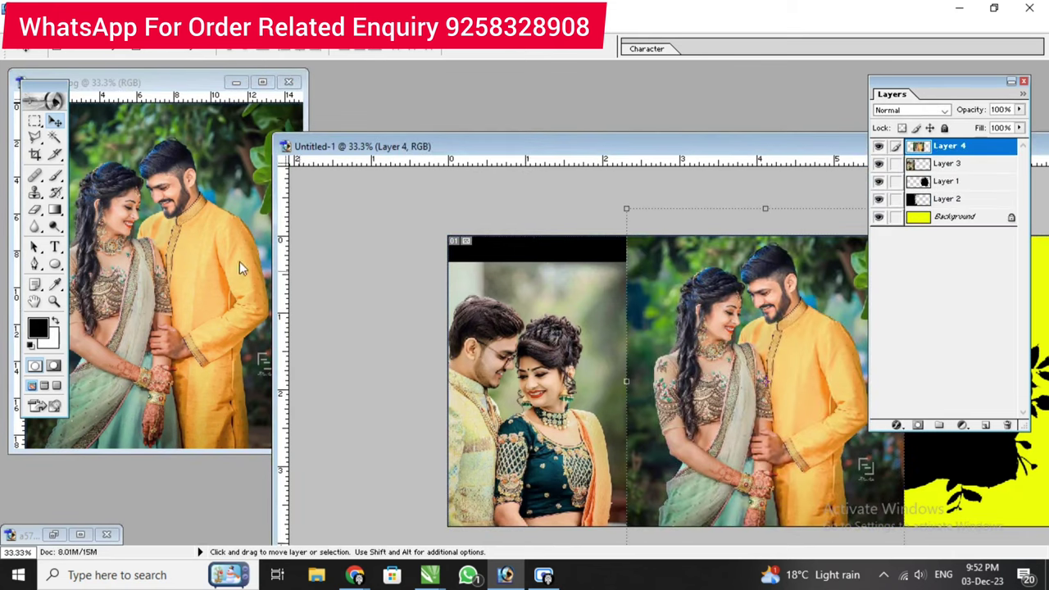
click(235, 82)
drag(456, 147, 156, 122)
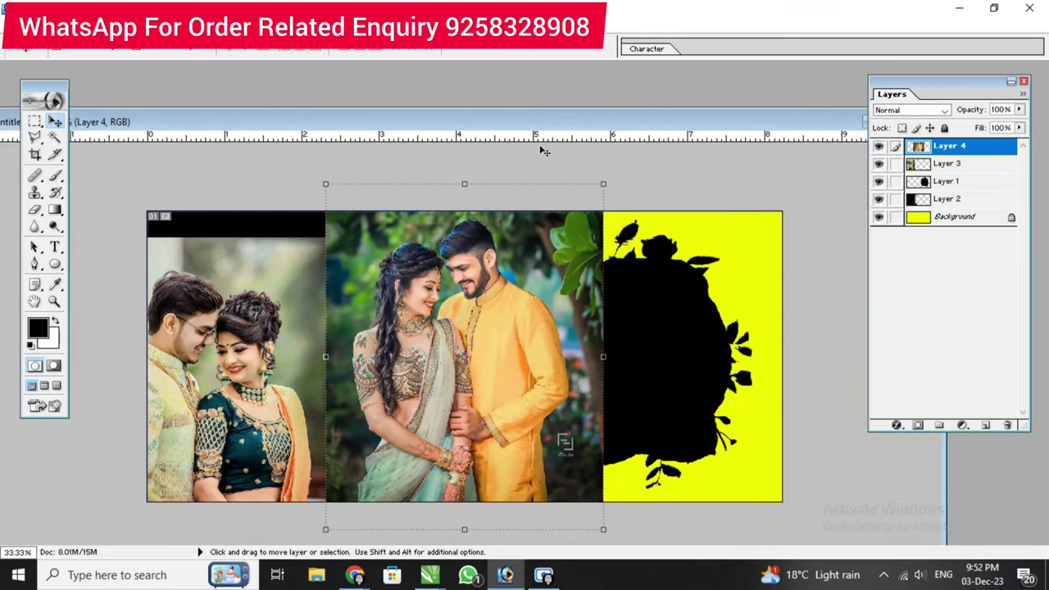
drag(690, 133, 623, 151)
click(816, 137)
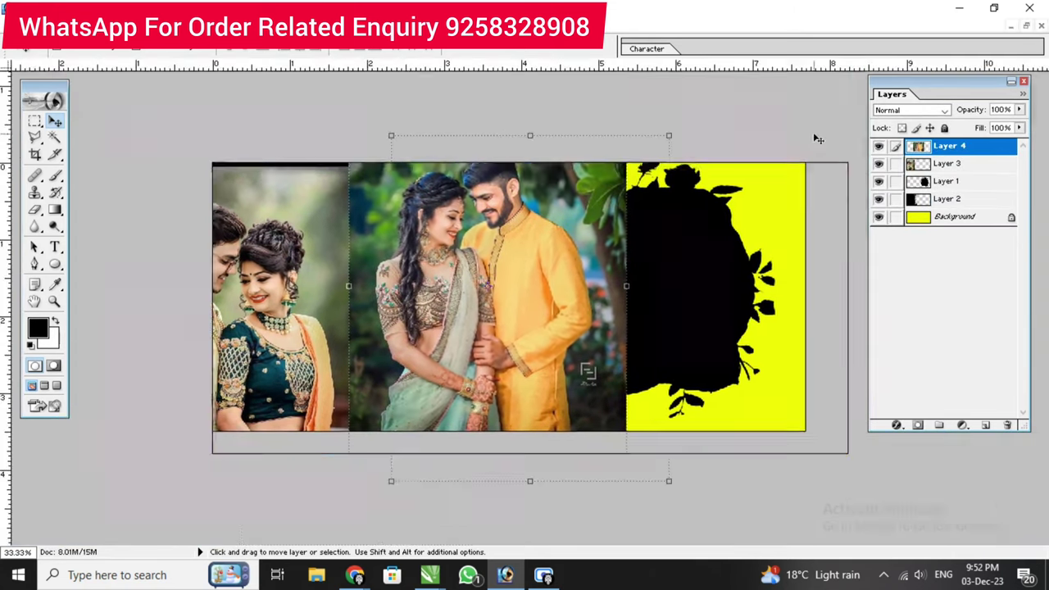
- Reposition the couple photos, the second toward the right and the first on the left
drag(529, 287, 664, 311)
click(326, 295)
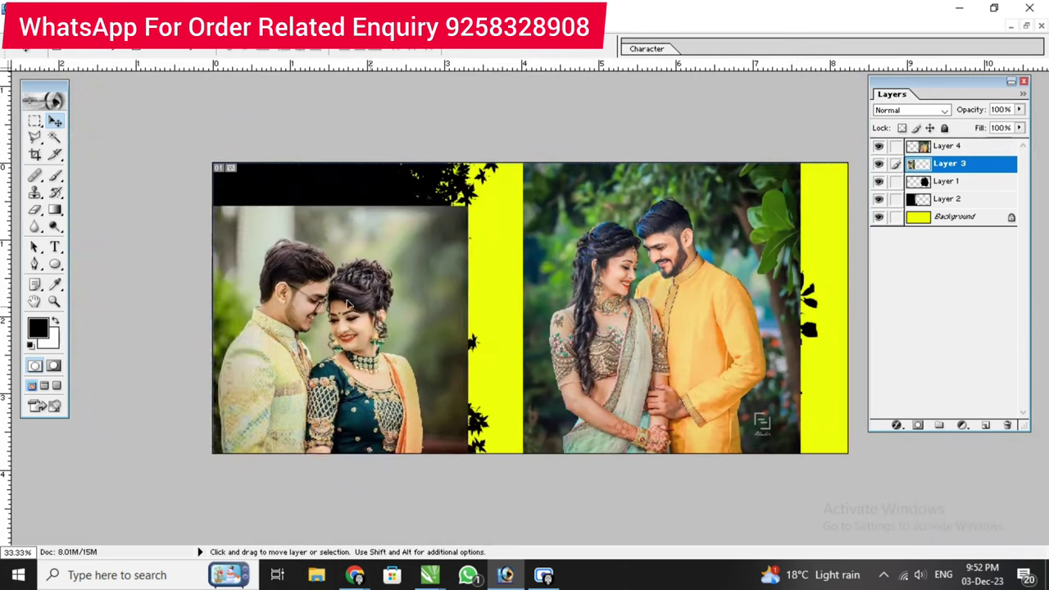
drag(326, 295, 341, 389)
click(343, 217)
drag(689, 277, 559, 405)
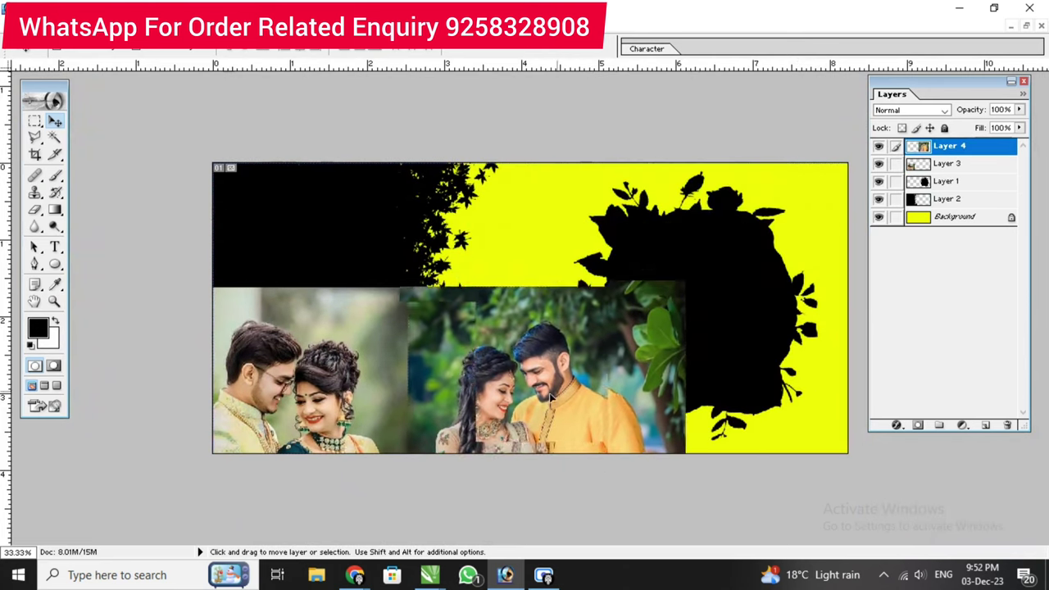
click(744, 277)
click(455, 356)
drag(454, 357, 631, 244)
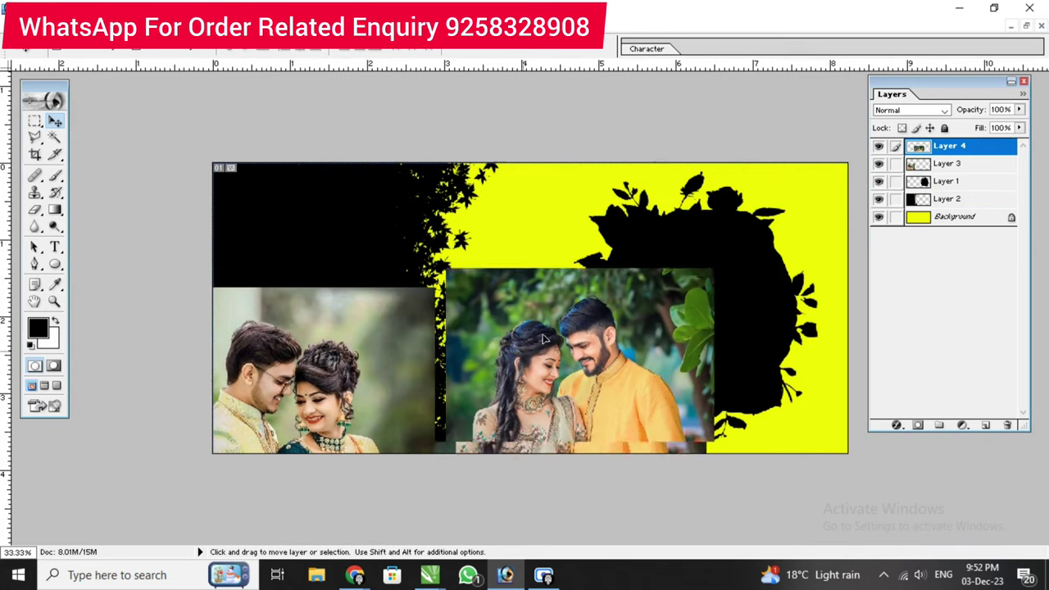
mouse_move(362, 372)
mouse_down()
mouse_move(415, 273)
mouse_move(315, 344)
mouse_up()
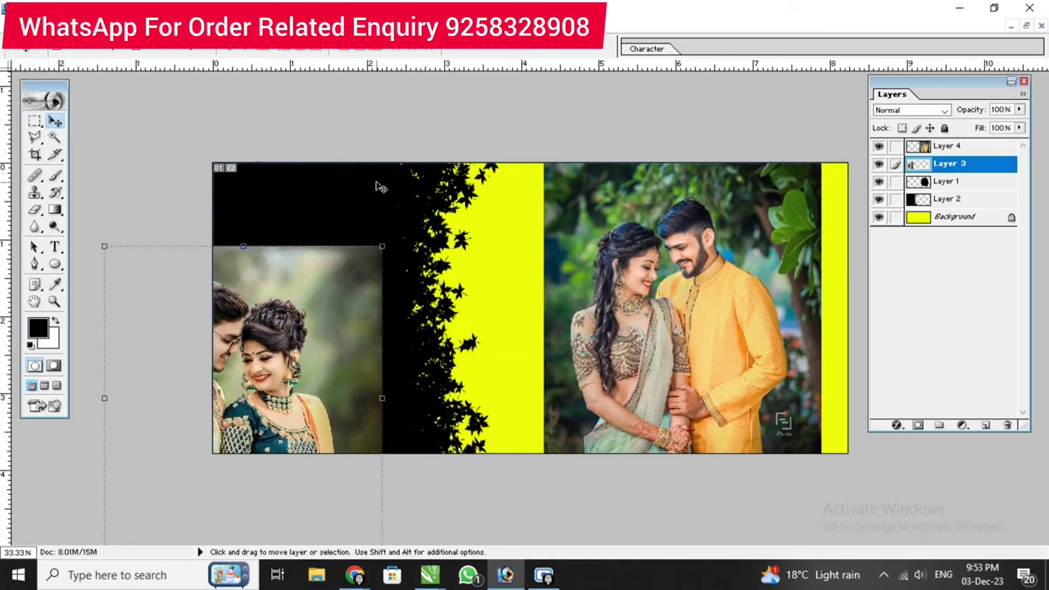
- Move Layer 3 above Layer 2, enlarge it across the left, and clip it to the leafy band
click(367, 219)
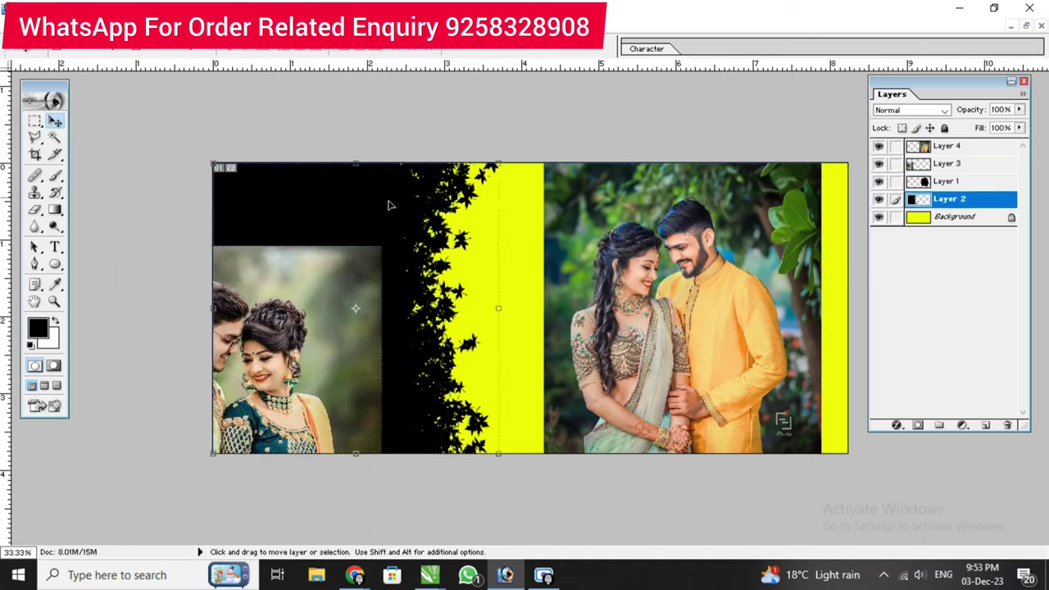
click(971, 166)
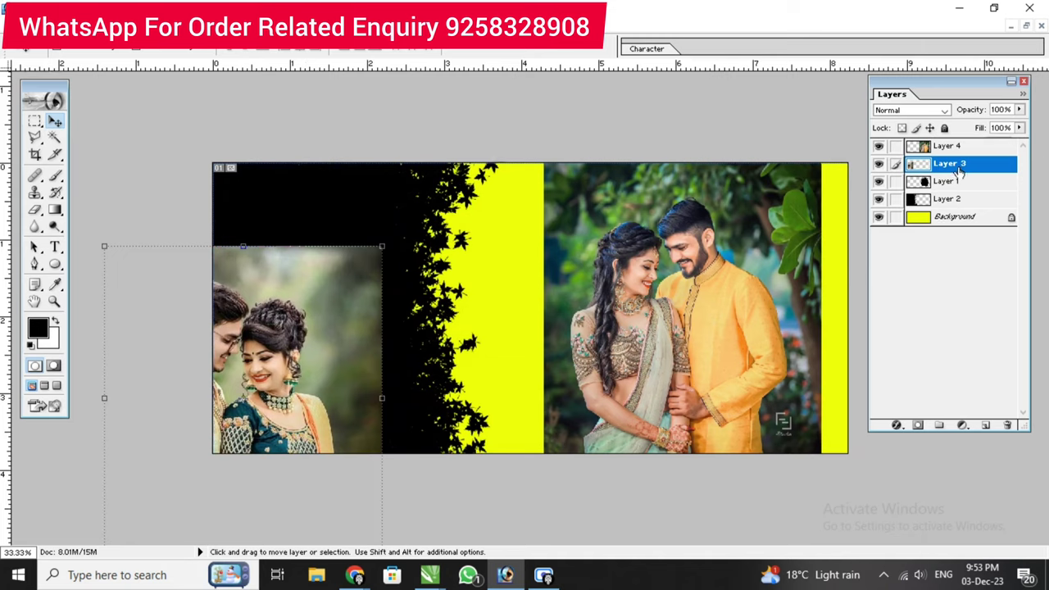
click(954, 199)
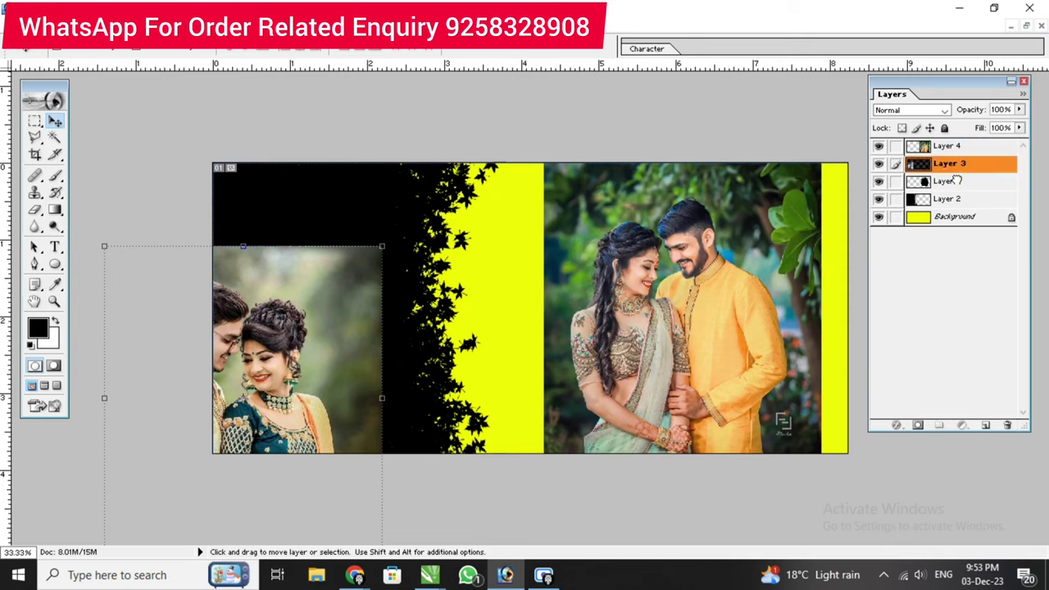
drag(953, 164, 953, 199)
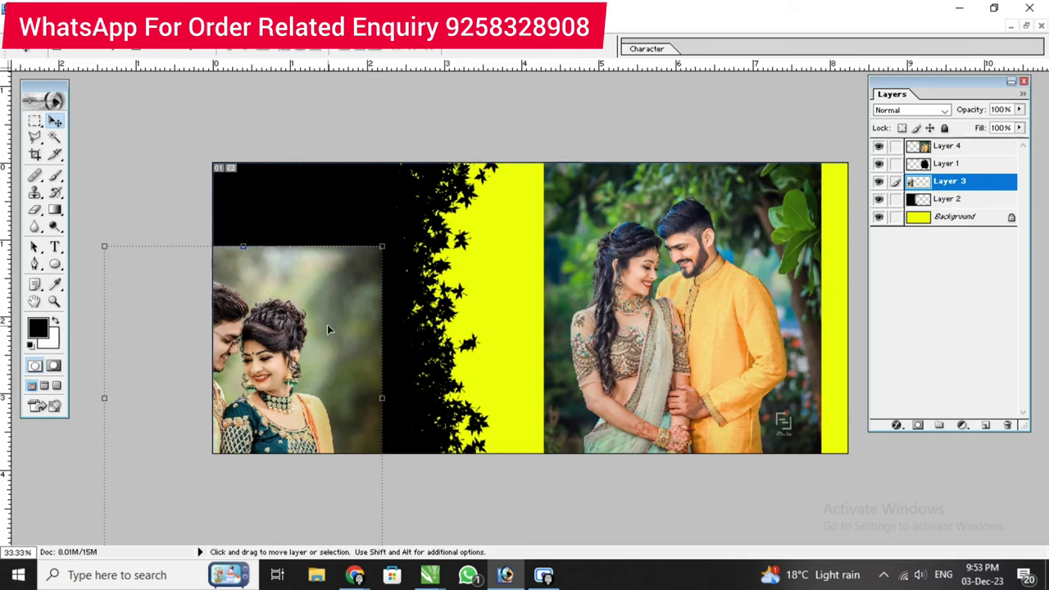
mouse_move(327, 325)
mouse_down()
mouse_move(423, 240)
mouse_move(437, 242)
mouse_up()
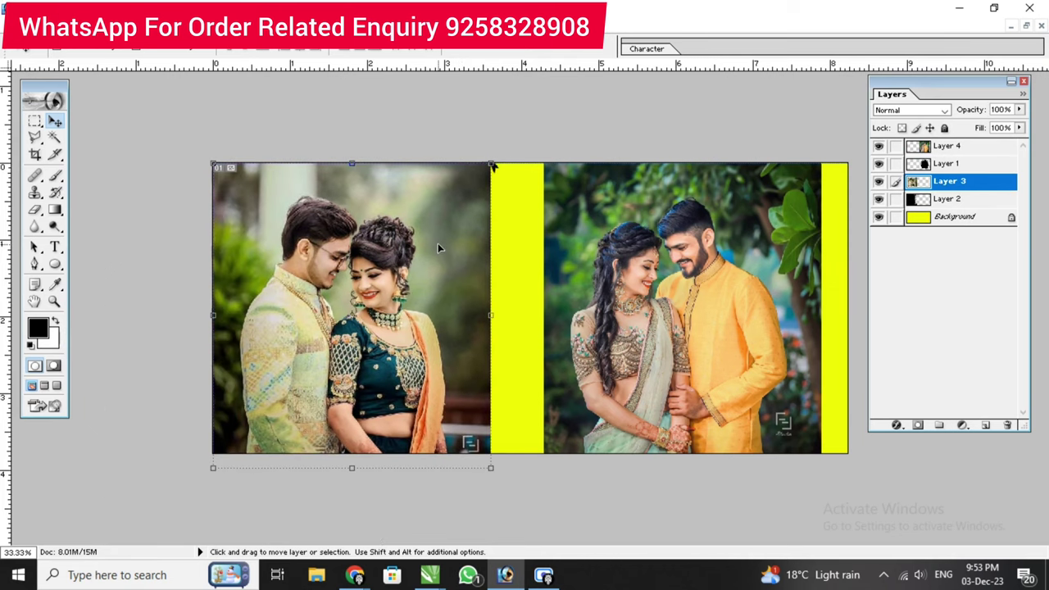
key(ctrl+g)
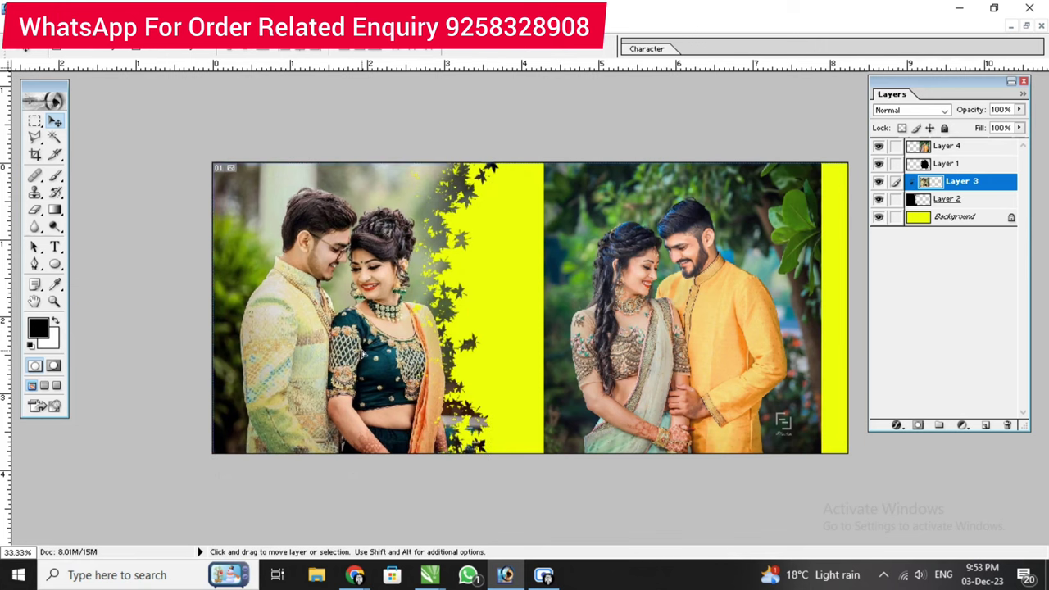
drag(318, 263, 310, 264)
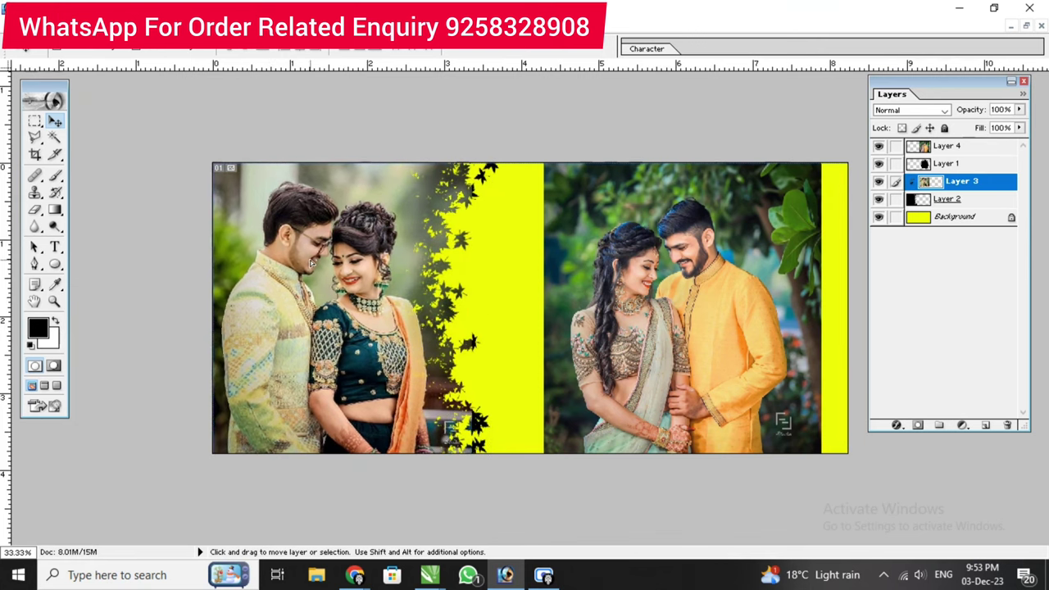
- Clip the Layer 4 couple photo to the Layer 1 silhouette and scale it to fill the frame
ctrl+click(596, 295)
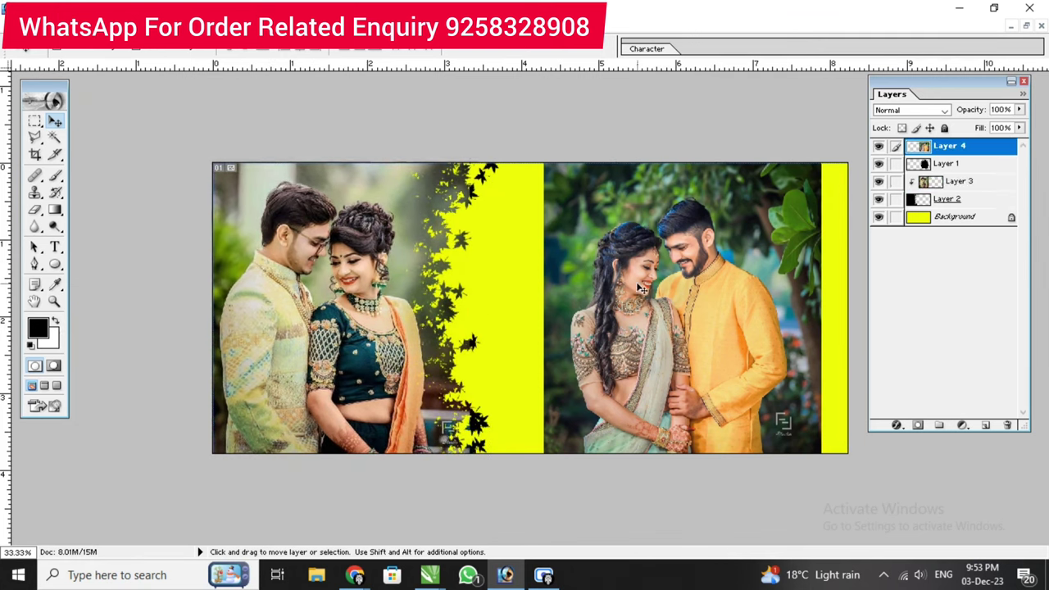
mouse_move(692, 283)
mouse_down()
mouse_move(680, 302)
mouse_move(744, 275)
mouse_up()
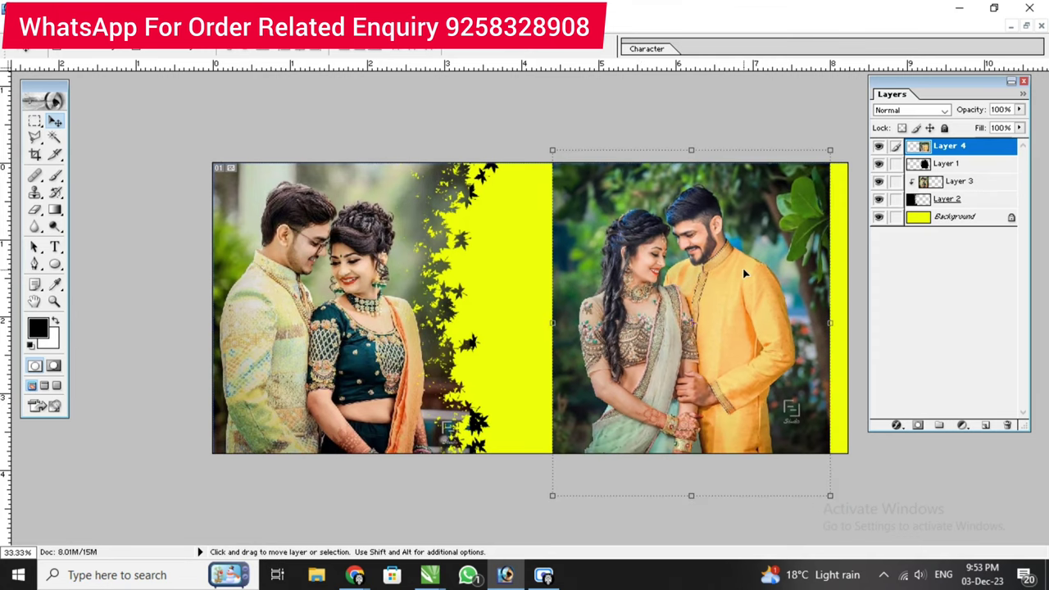
key(ctrl+g)
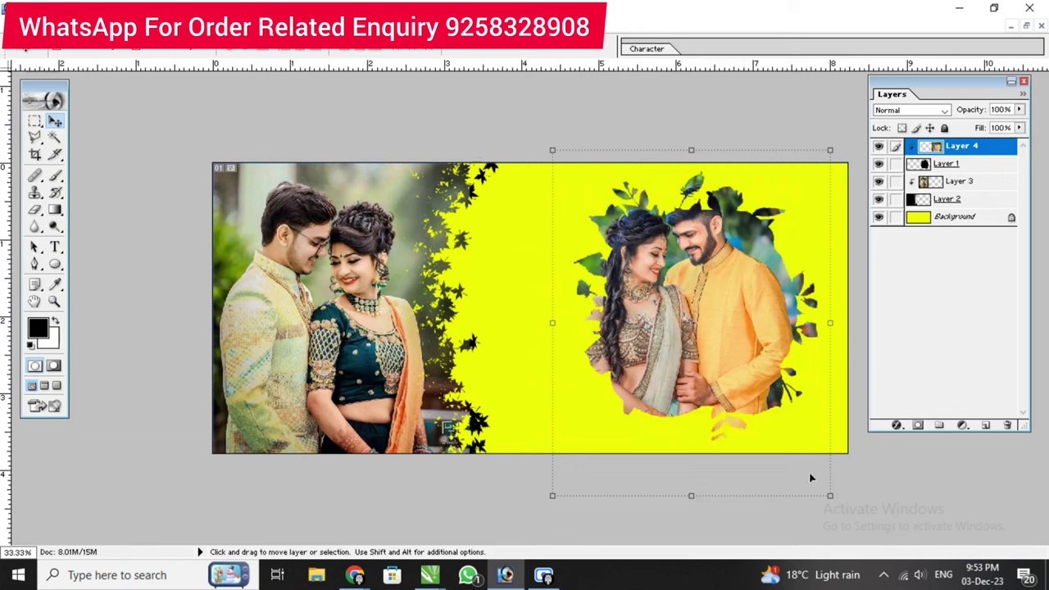
drag(830, 496, 795, 451)
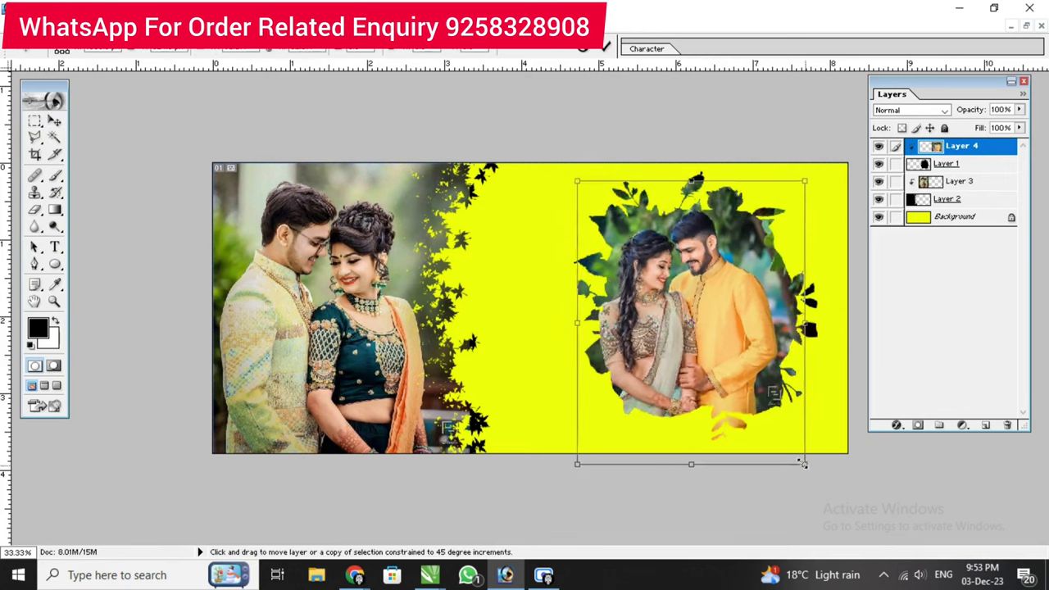
drag(732, 372, 728, 348)
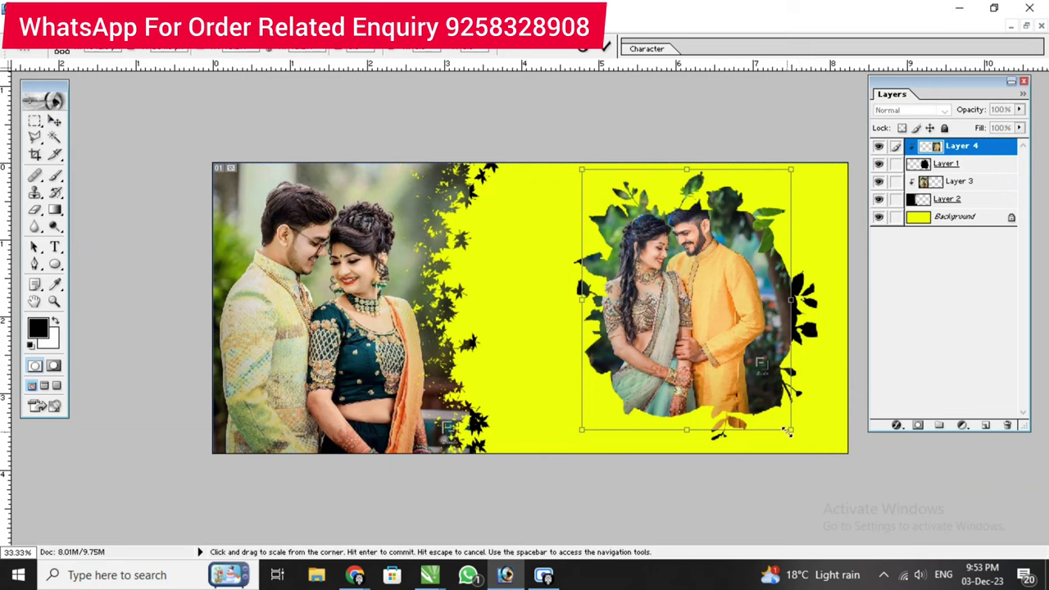
mouse_move(792, 429)
mouse_down()
mouse_move(809, 471)
mouse_move(887, 549)
mouse_up()
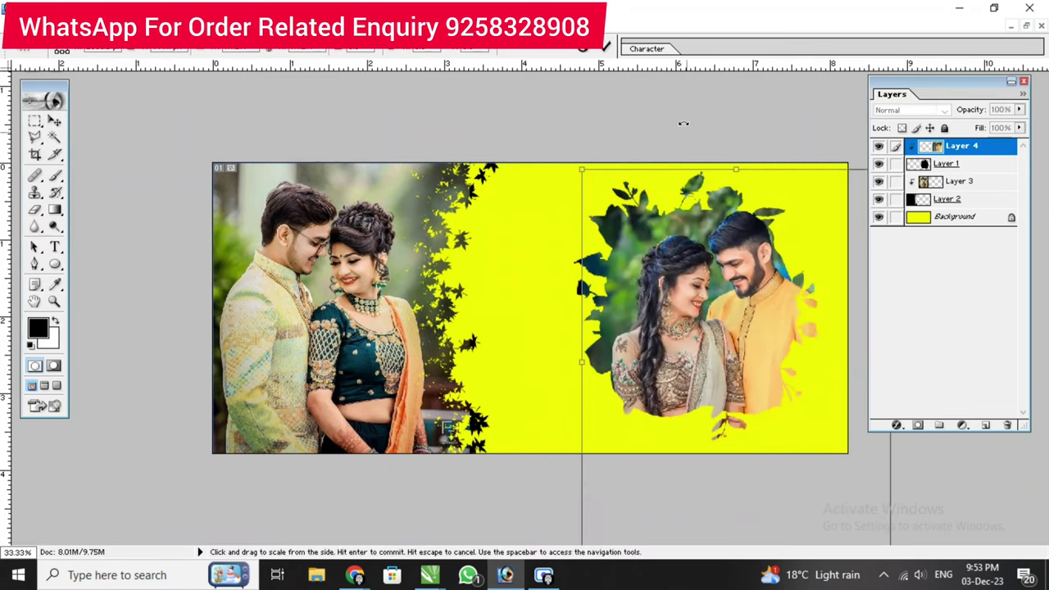
click(607, 47)
drag(738, 346, 707, 333)
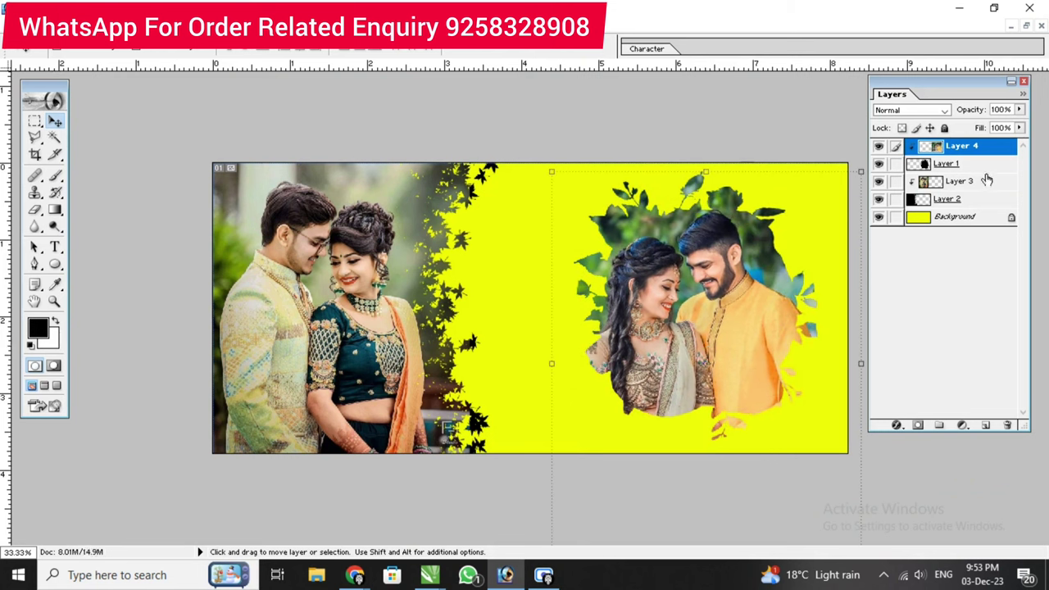
- Try a red stroke effect on the Layer 1 leaf frame, then cancel it
click(951, 164)
click(895, 426)
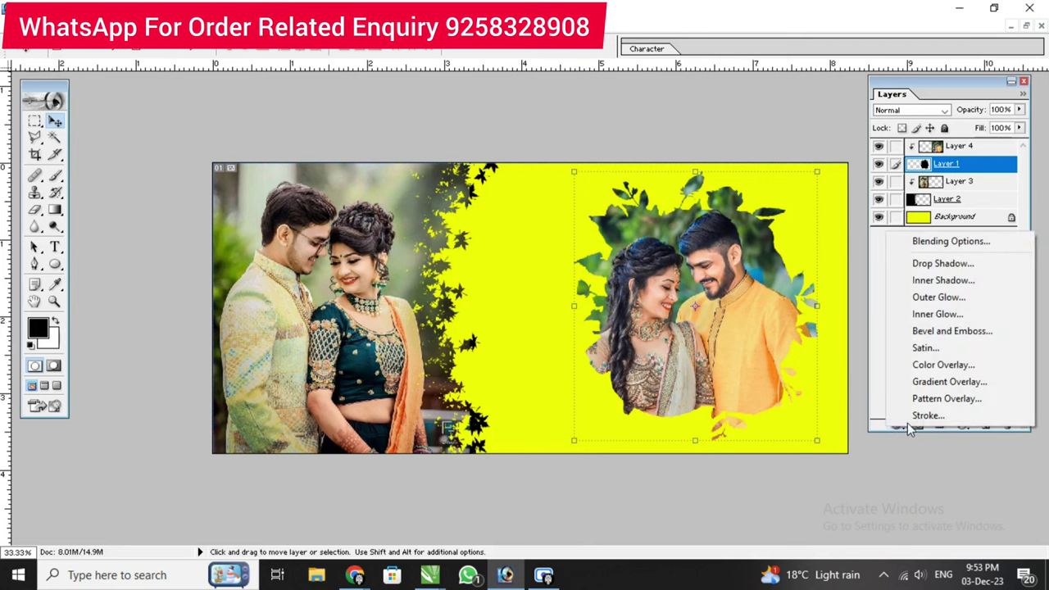
click(928, 415)
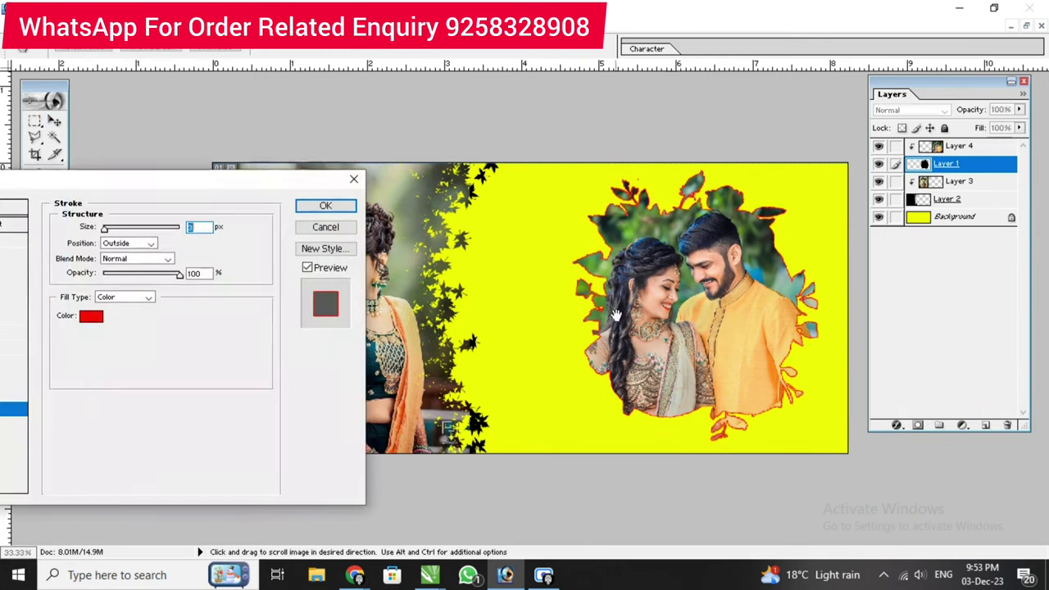
click(326, 227)
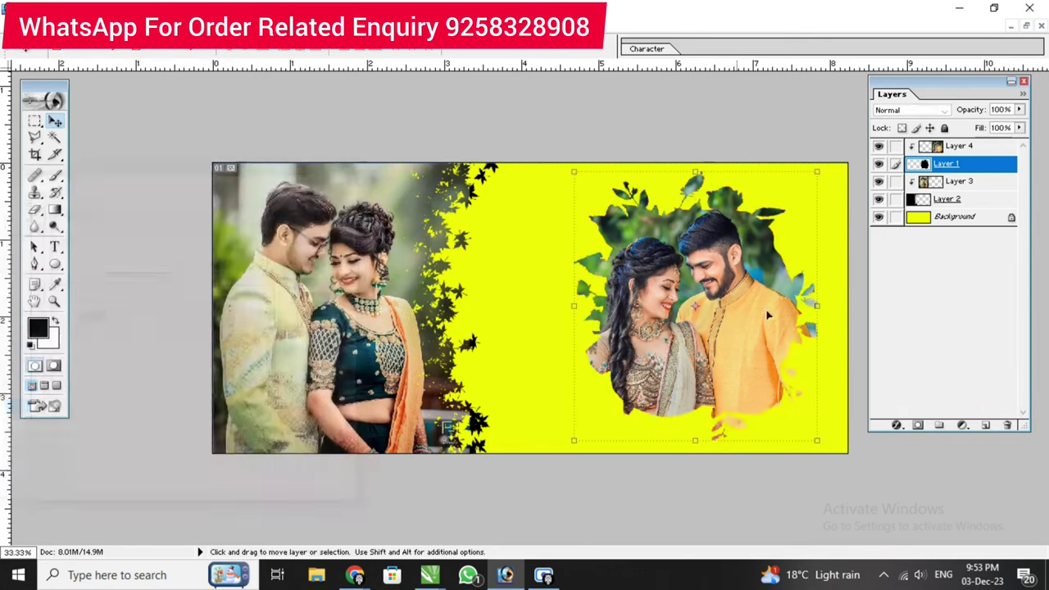
- Give Layer 1 a Normal, 100% opacity, 5 px distance drop shadow, then select Background
click(897, 424)
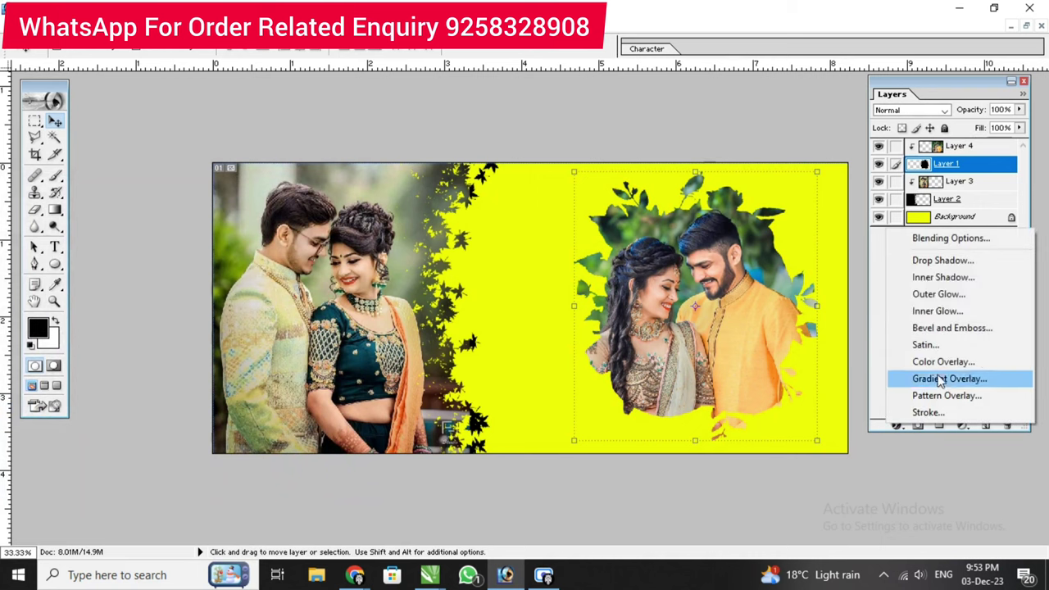
click(942, 260)
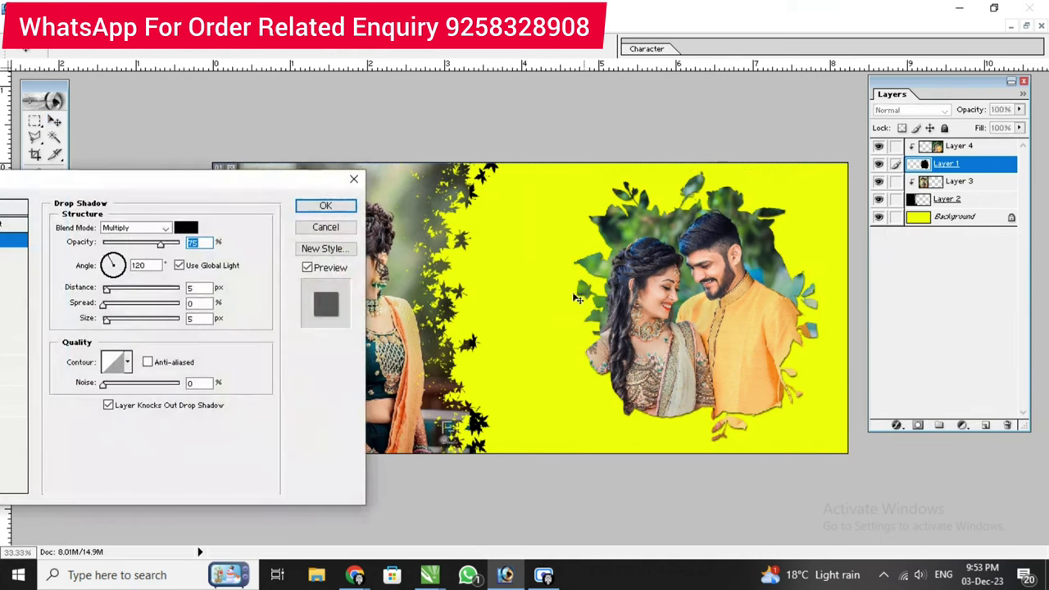
click(135, 228)
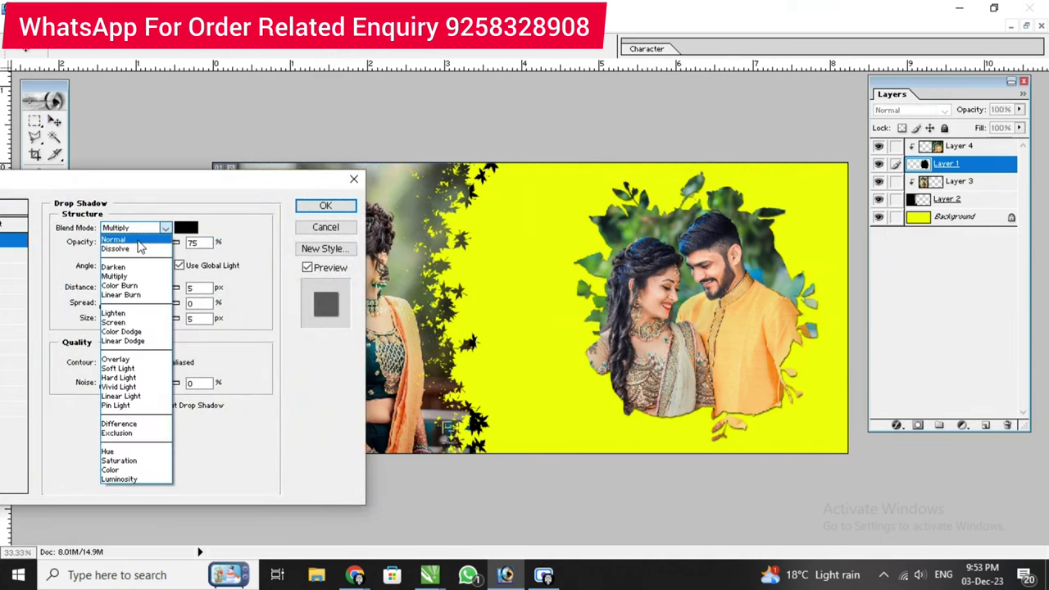
click(131, 236)
drag(161, 244, 185, 246)
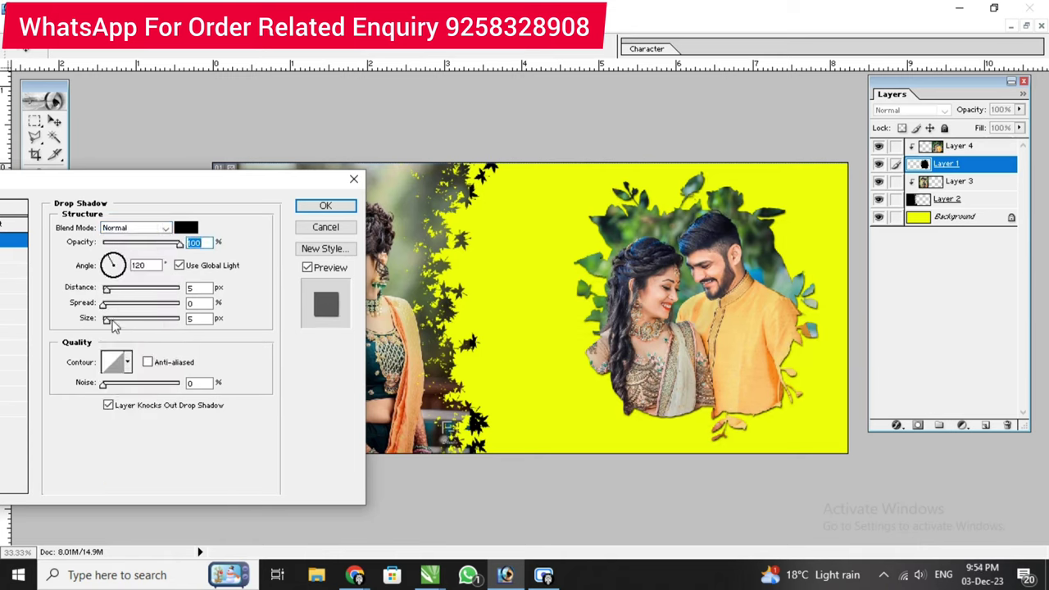
drag(114, 325, 110, 324)
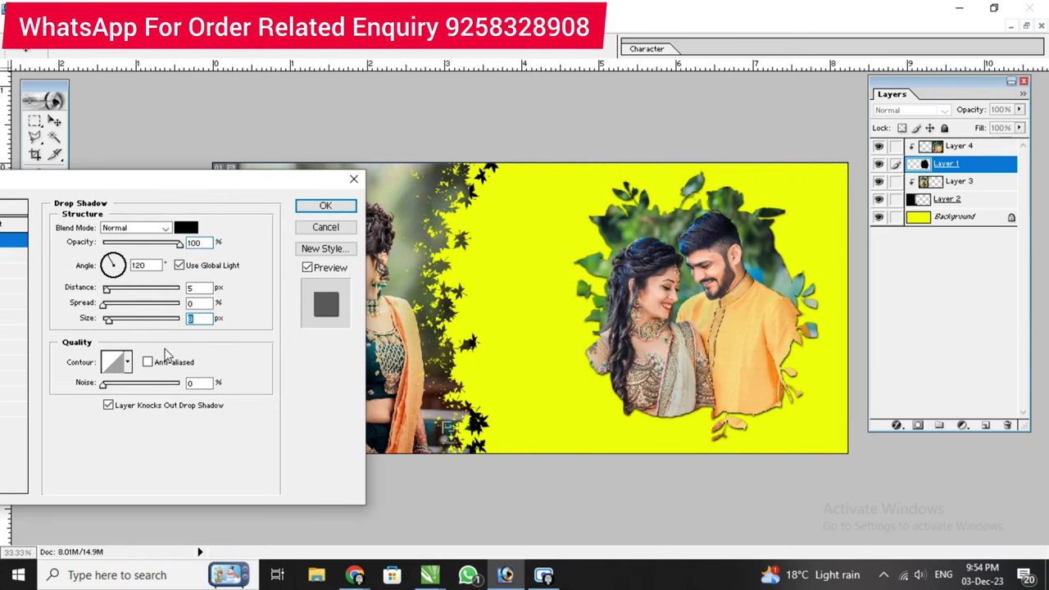
click(326, 206)
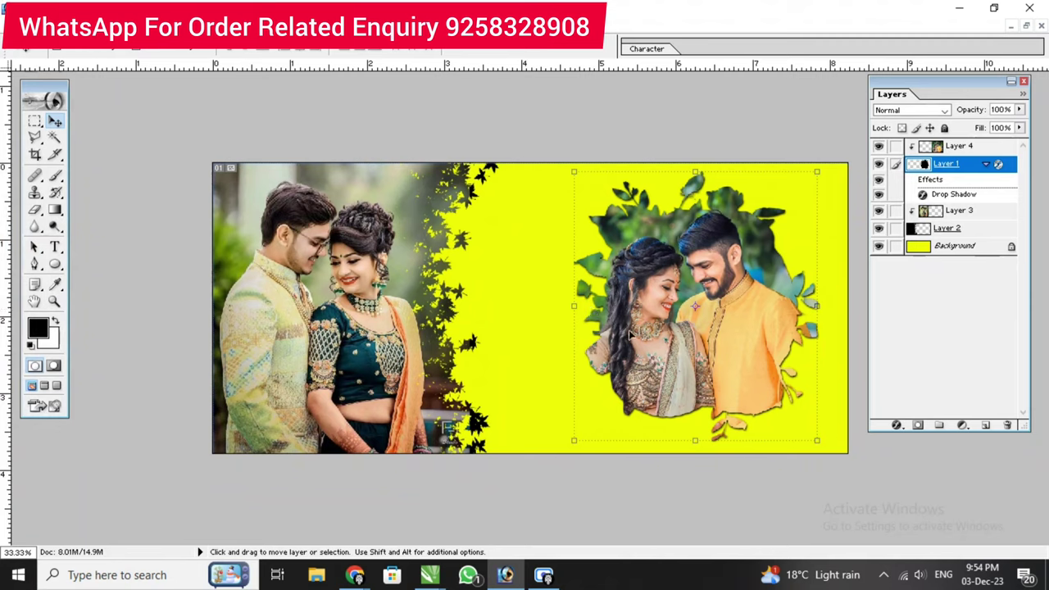
click(521, 289)
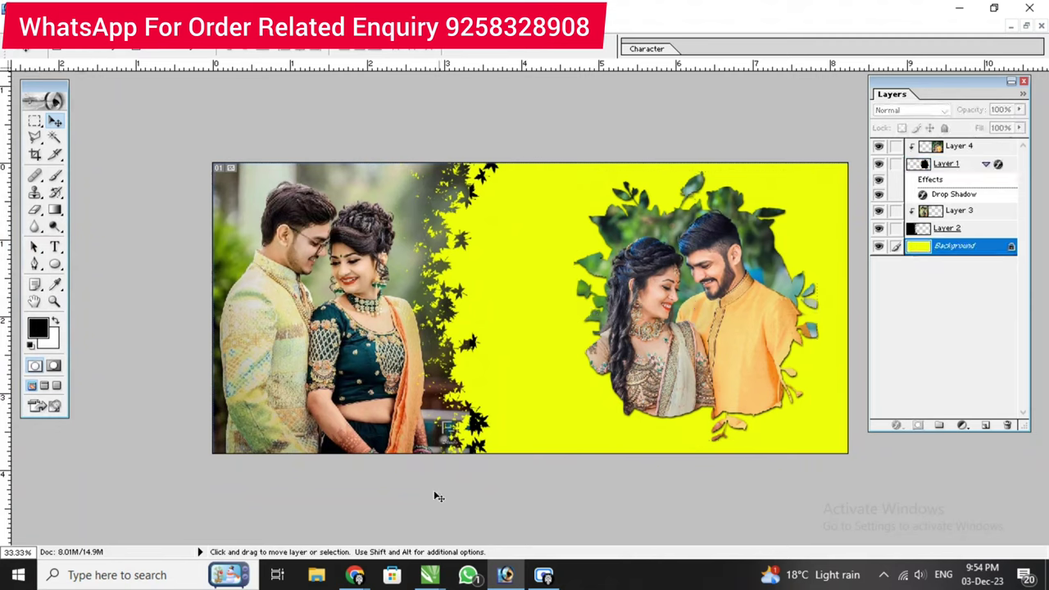
mouse_move(354, 576)
click(398, 502)
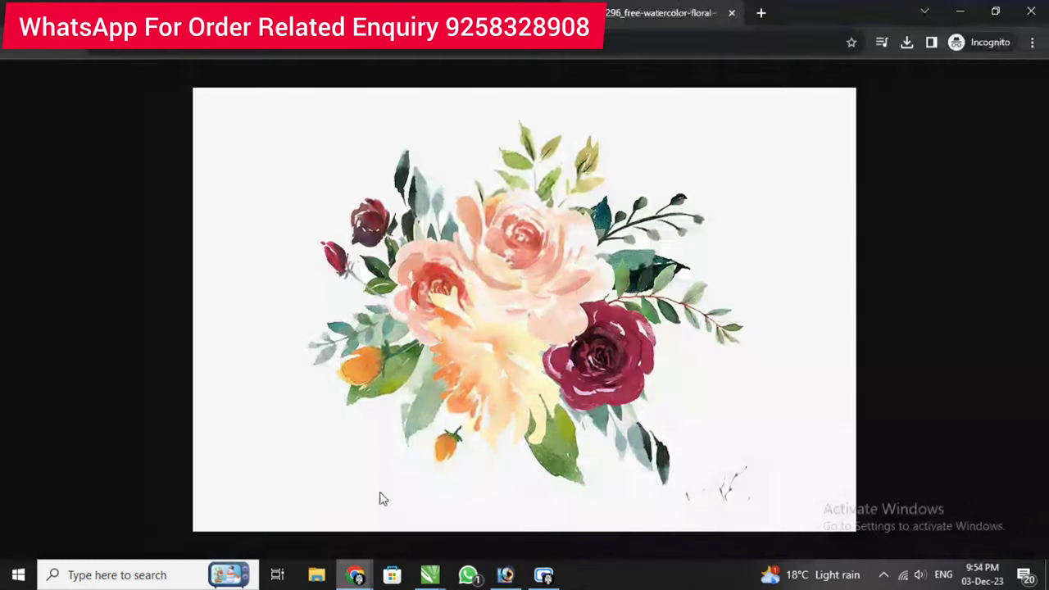
- Search images for 'flower corner png' in an incognito tab, filtered to Large size
click(656, 10)
click(761, 12)
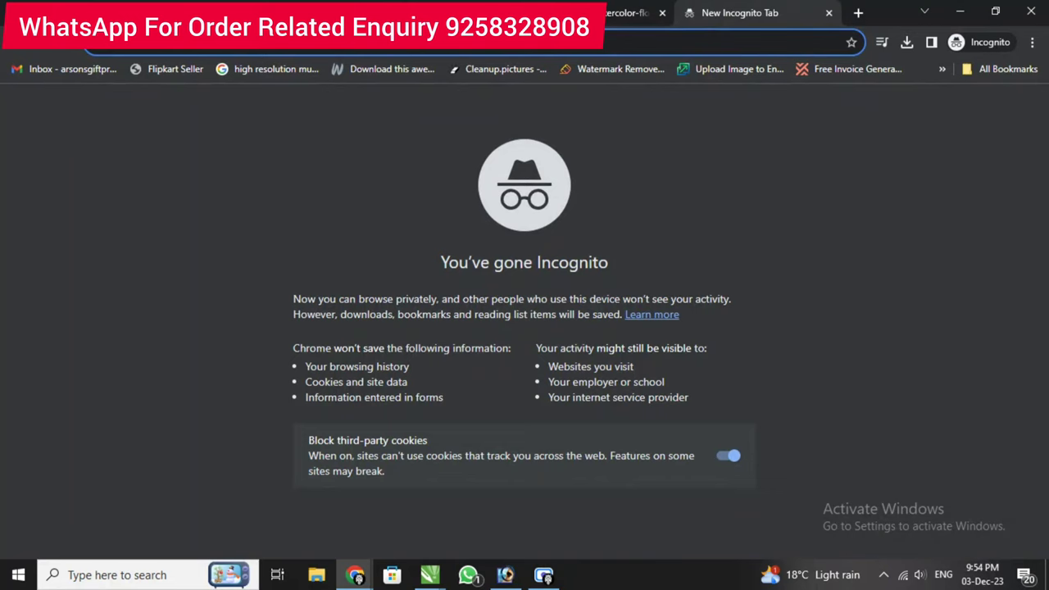
text(flower)
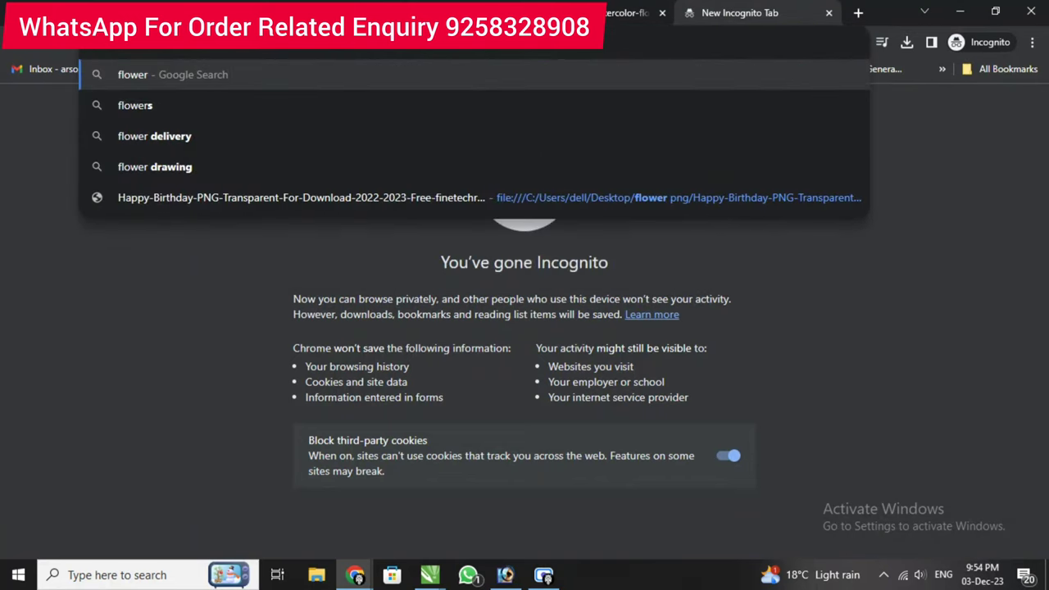
text( corner)
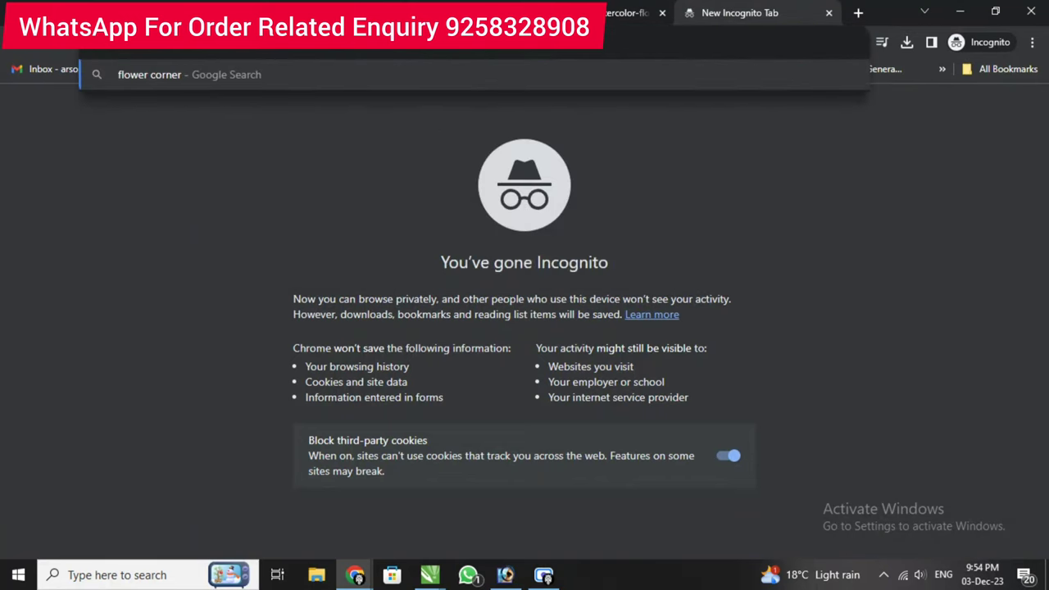
text( png)
key(Return)
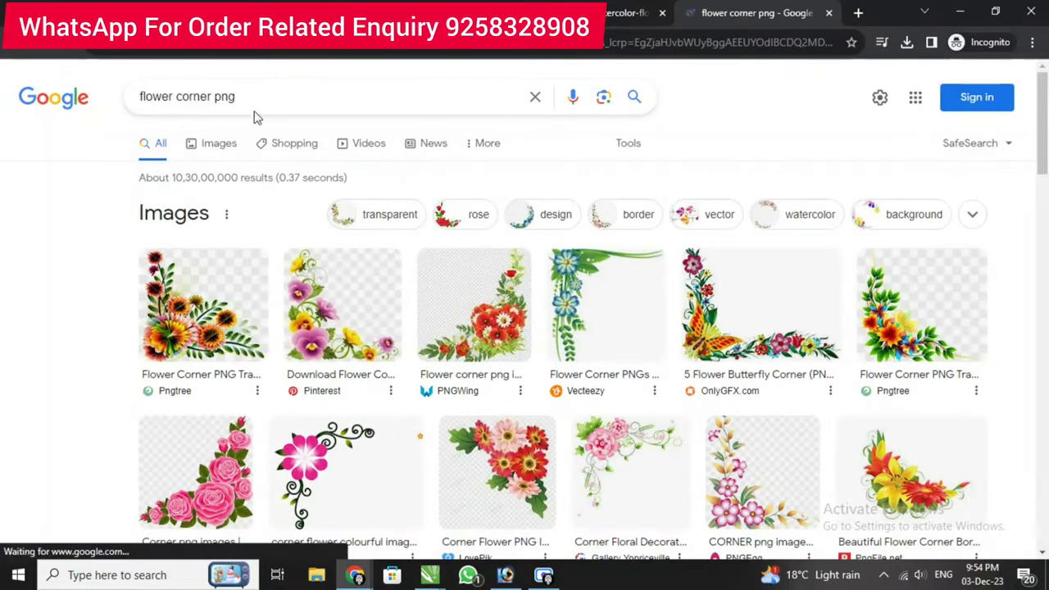
click(199, 154)
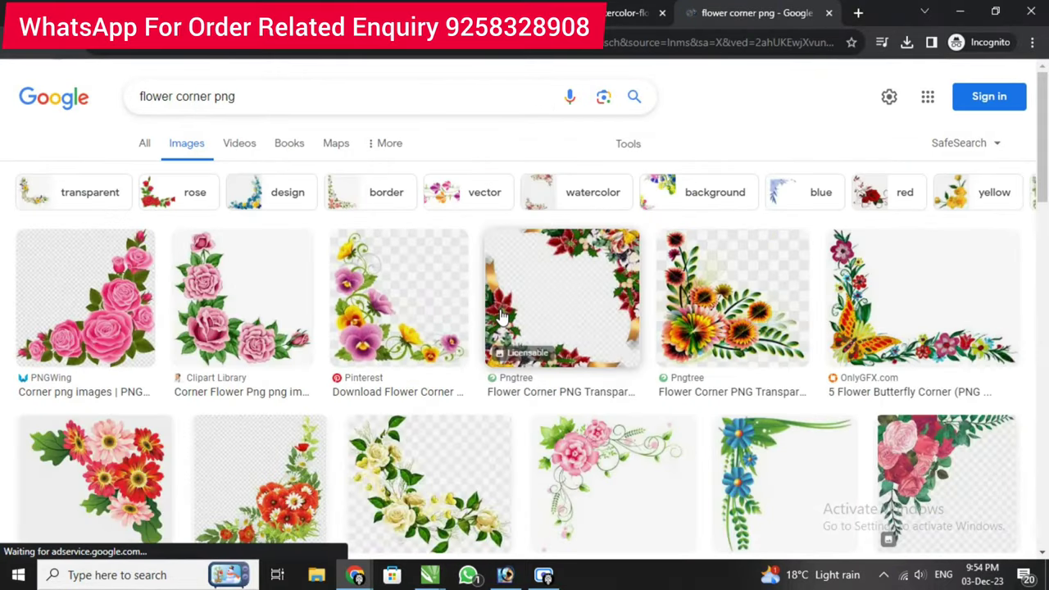
click(626, 144)
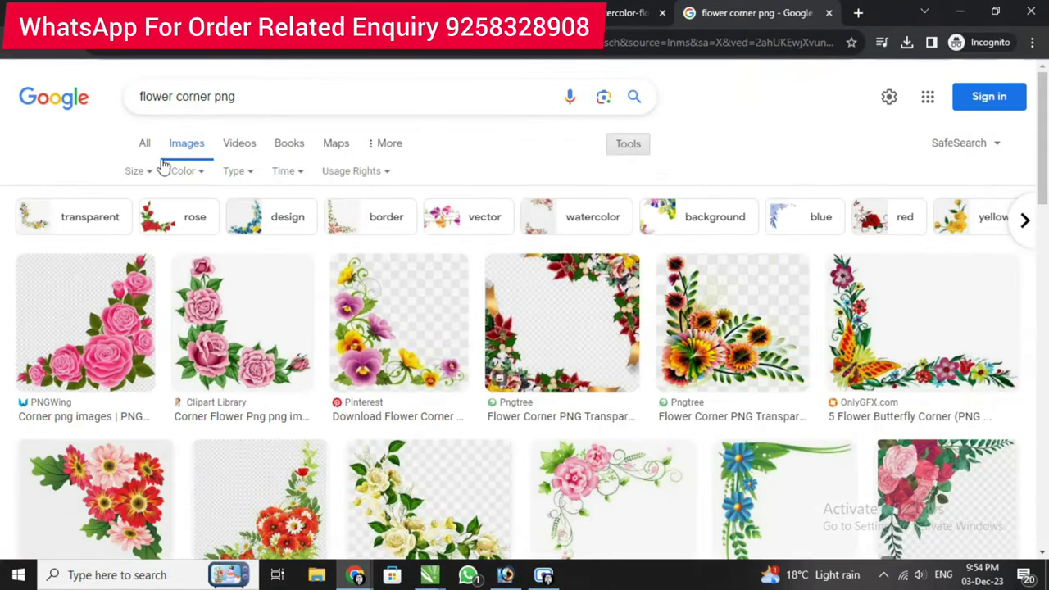
click(135, 170)
click(141, 222)
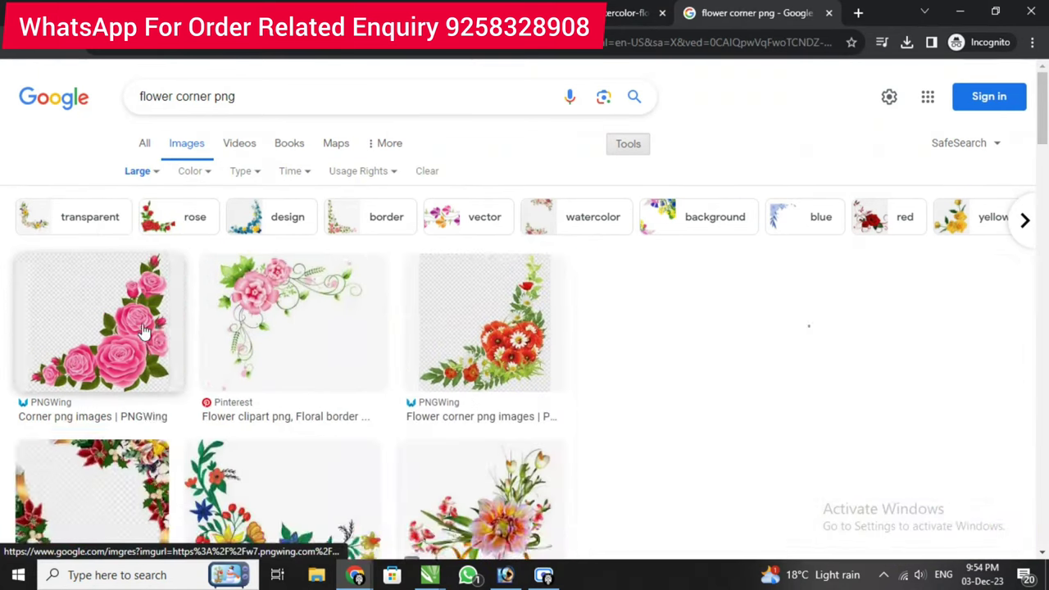
- Open the pink rose corner PNG full-size in a new tab and copy the image
click(142, 330)
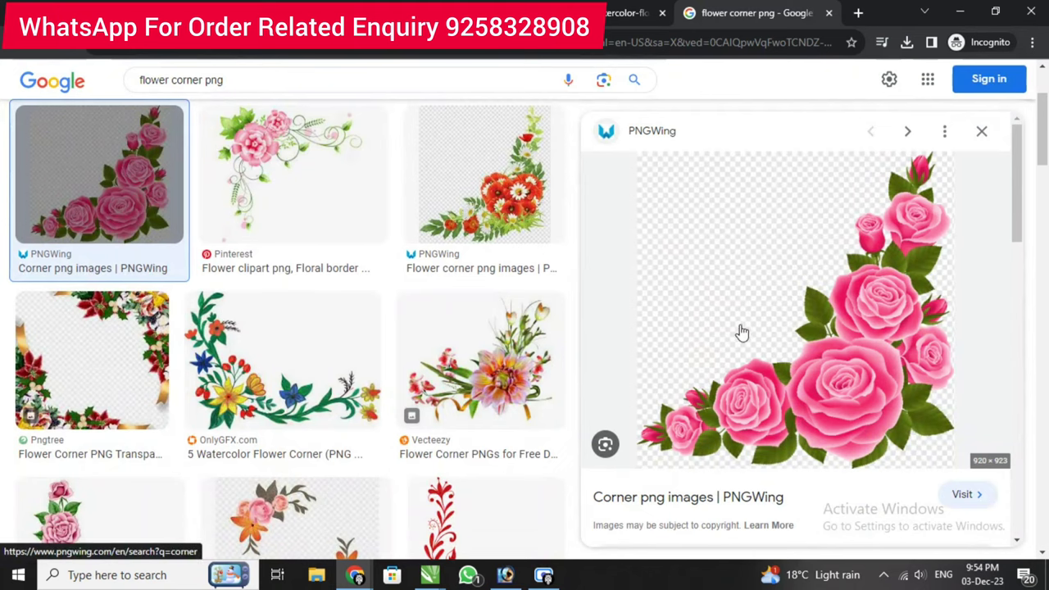
right_click(775, 290)
click(852, 420)
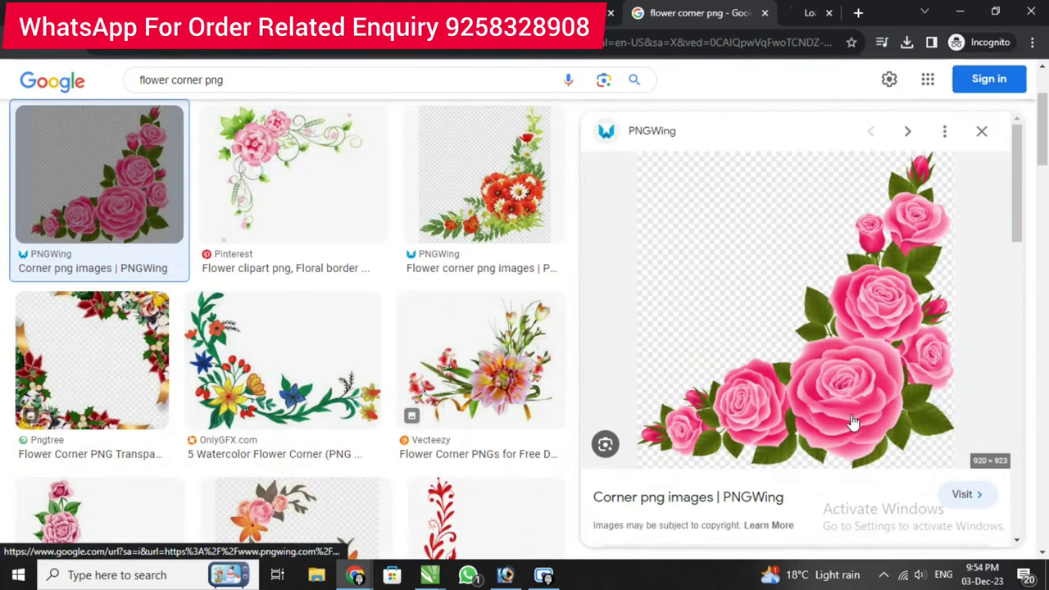
key(ctrl+Tab)
right_click(476, 193)
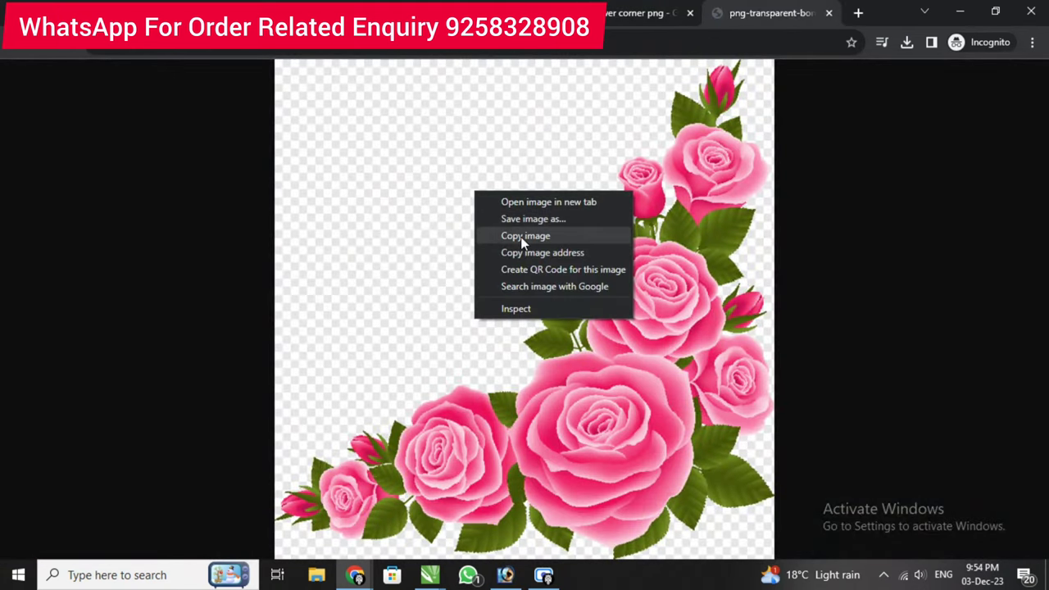
click(522, 236)
click(513, 575)
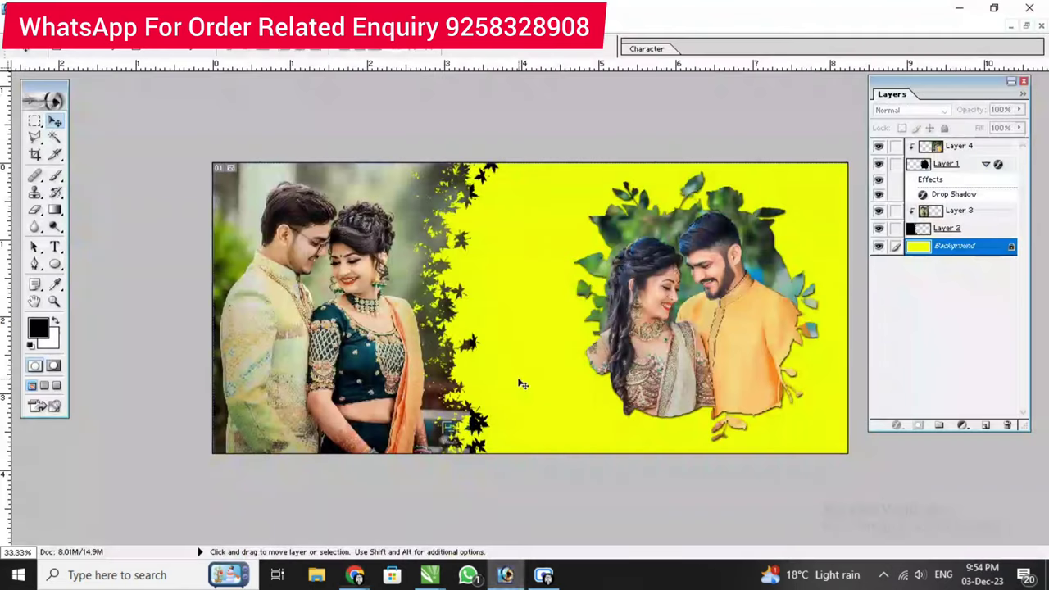
- Paste the rose image as Layer 5 at the top of the layer stack
key(ctrl+v)
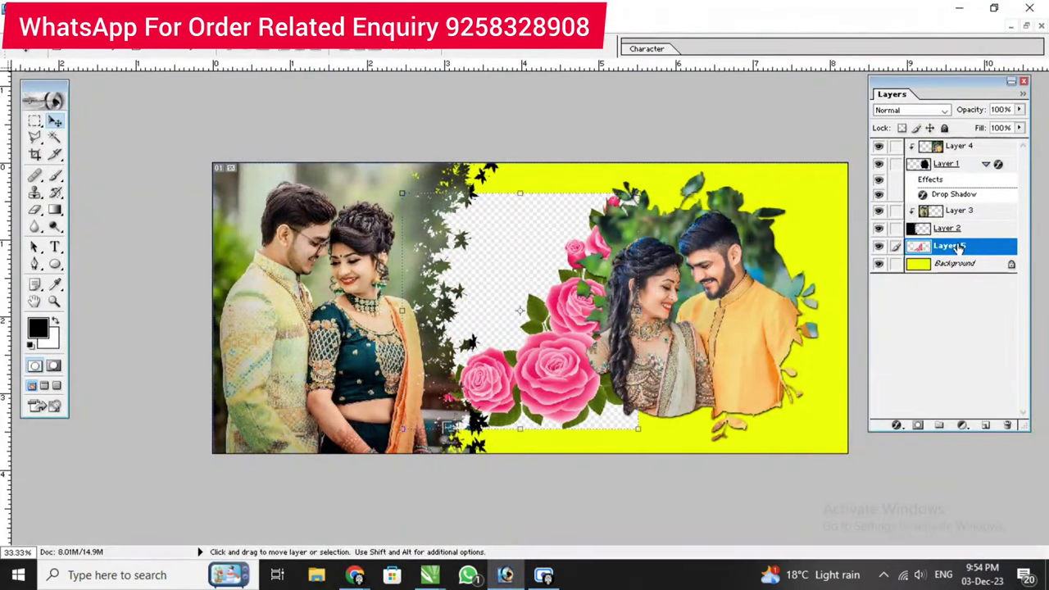
drag(959, 247, 959, 148)
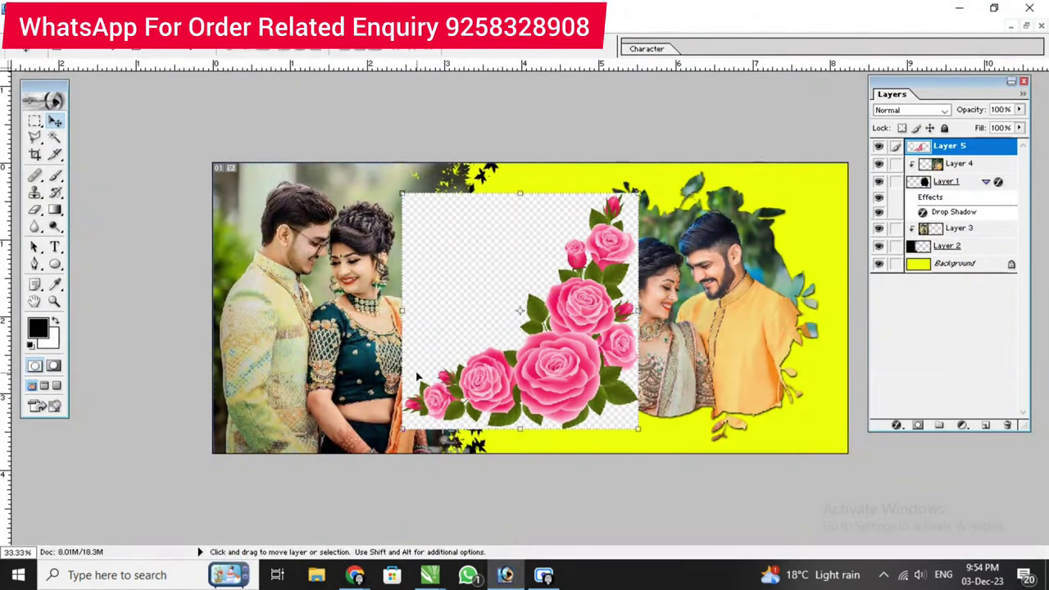
key(ctrl+plus)
key(ctrl+plus)
key(ctrl+minus)
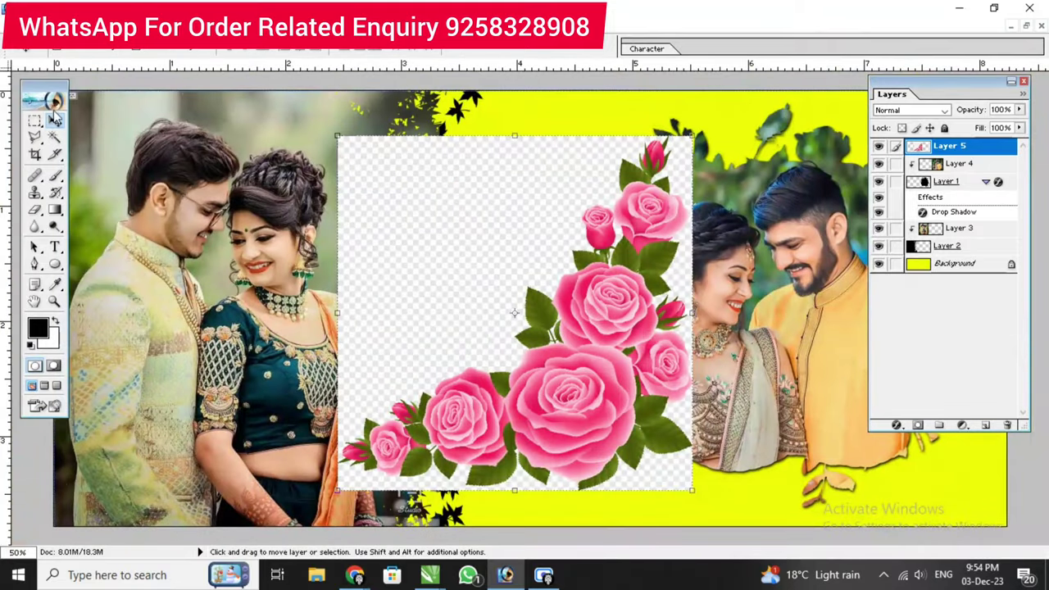
- Magic Wand-select the empty backdrop around the roses, trying one deletion and undoing it
click(55, 138)
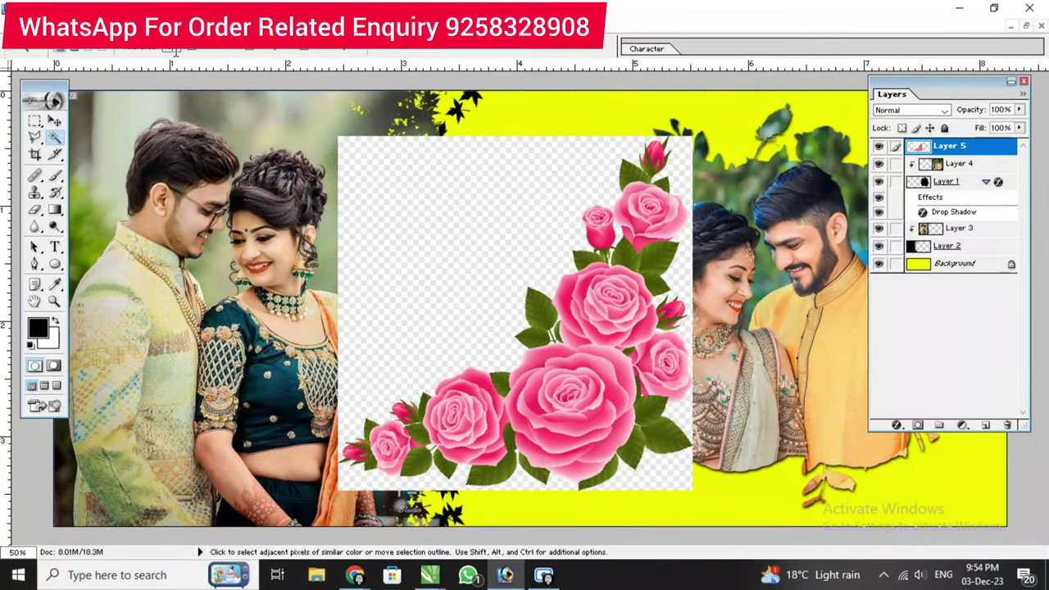
click(450, 335)
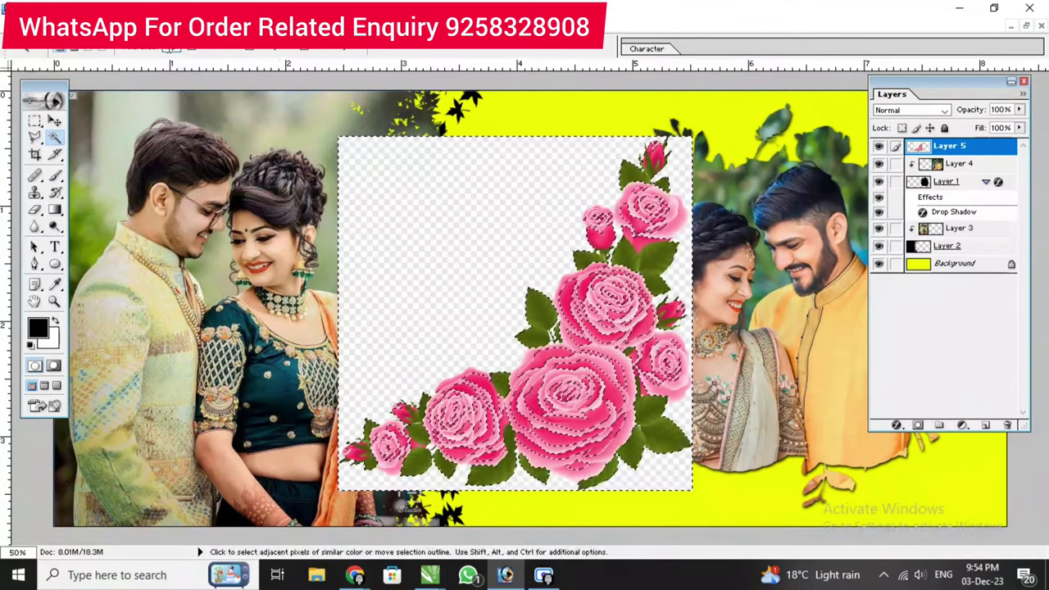
key(ctrl+d)
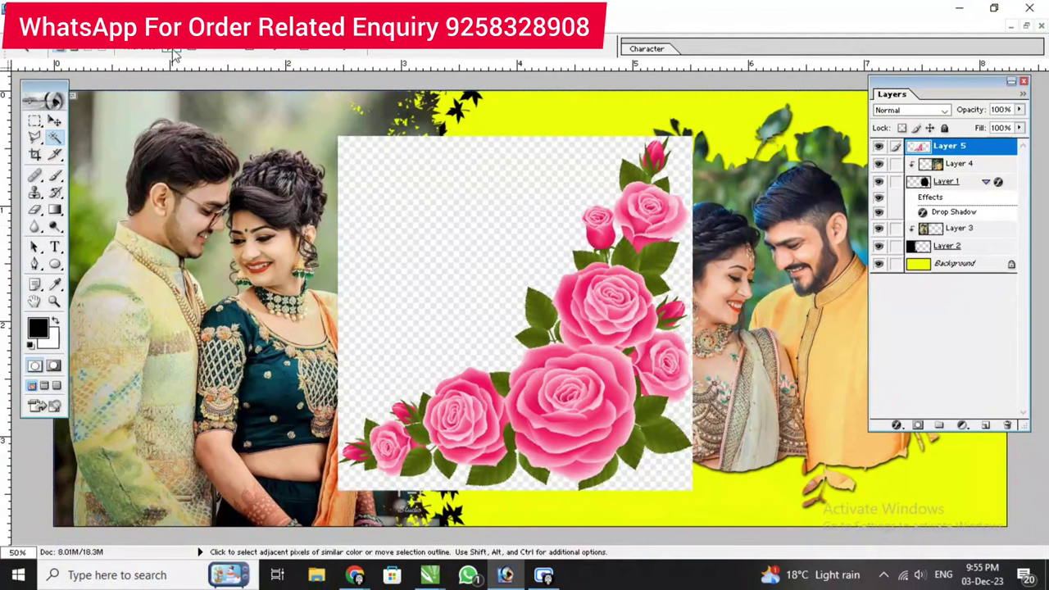
click(482, 227)
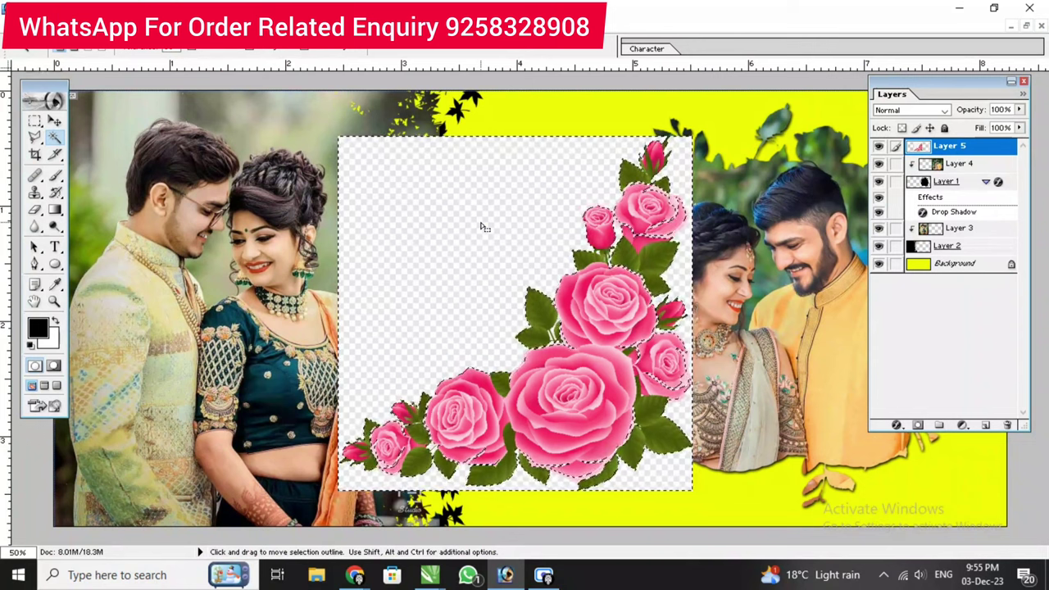
key(Delete)
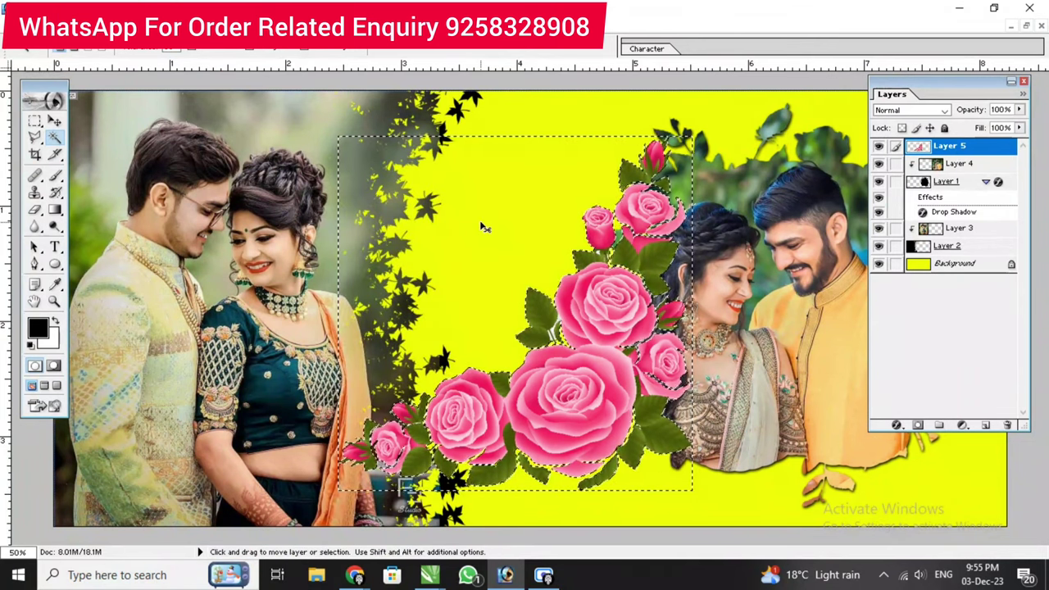
key(ctrl+z)
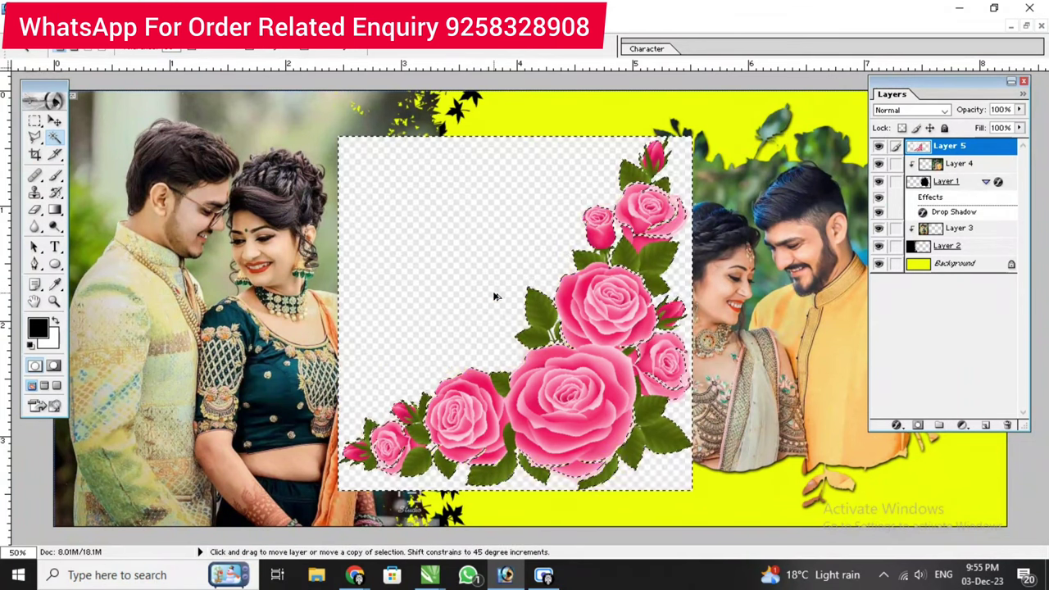
key(ctrl+d)
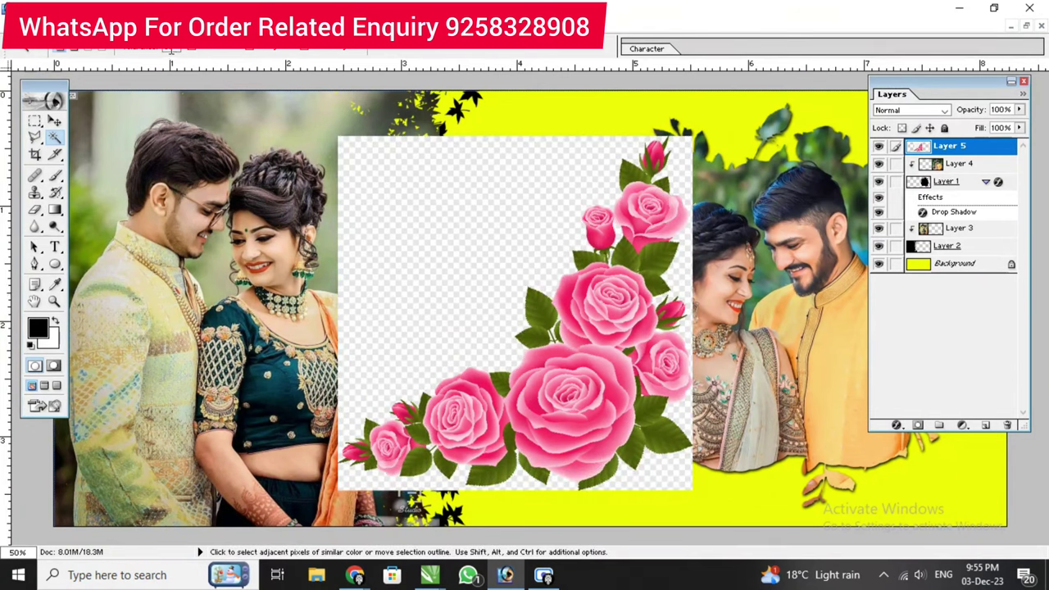
- Delete the empty areas left of, beside, and beneath the roses, then deselect
click(415, 225)
key(Delete)
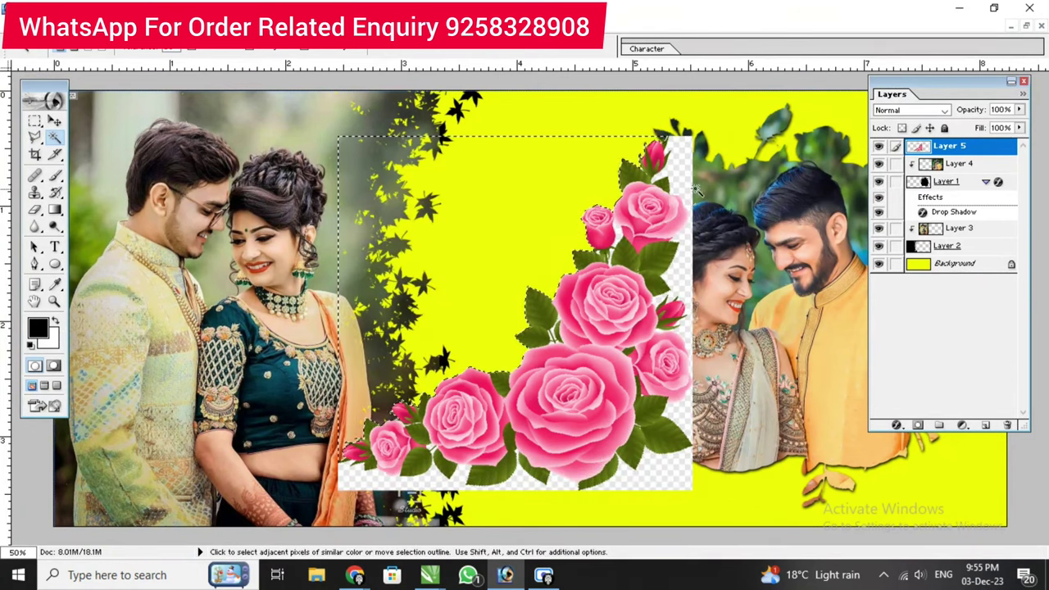
click(695, 261)
key(Delete)
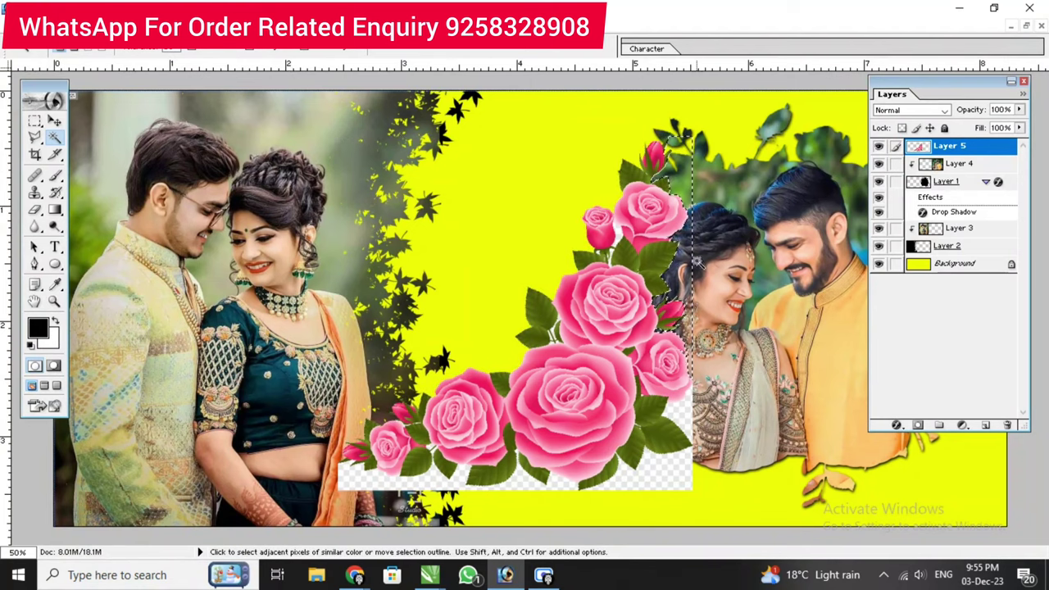
click(670, 472)
key(Delete)
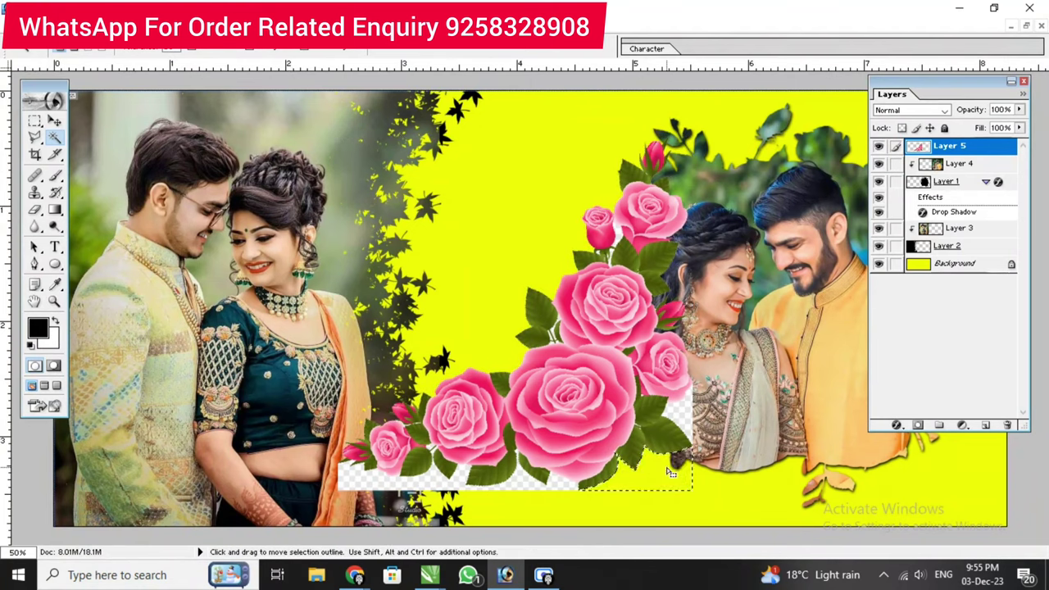
click(679, 414)
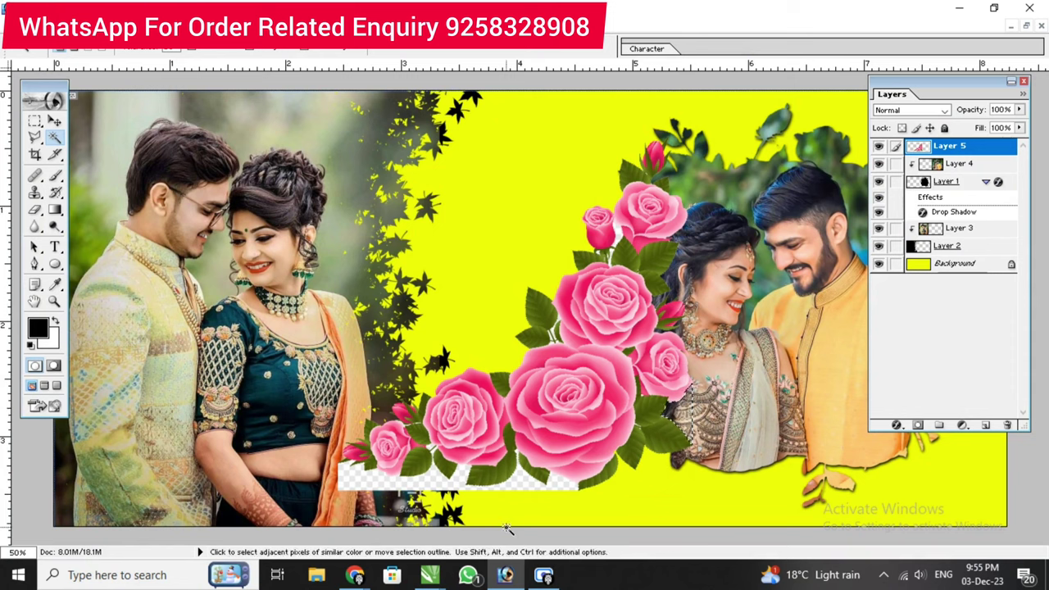
click(524, 485)
key(Delete)
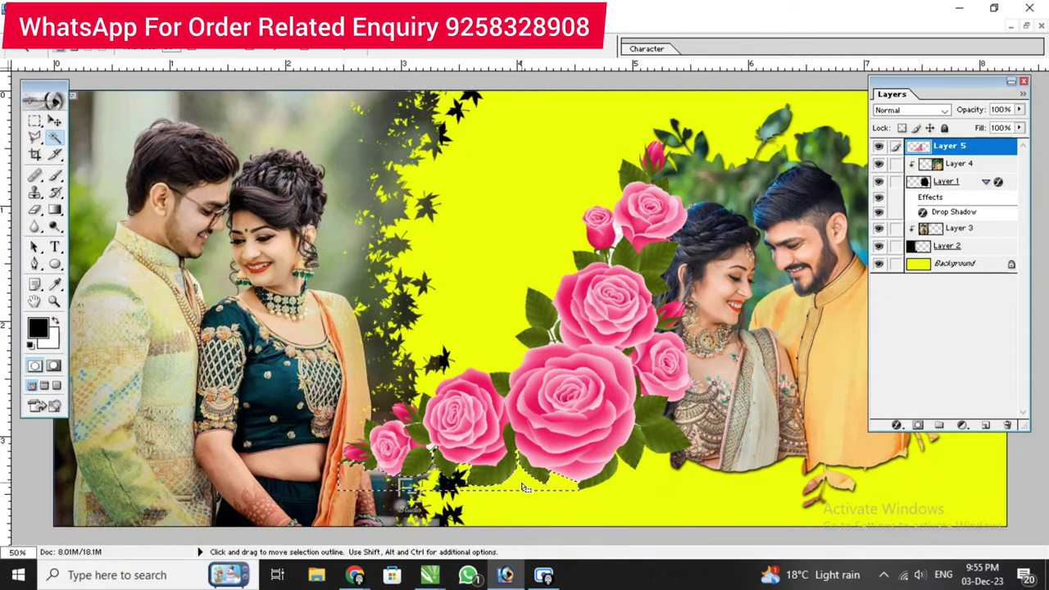
key(ctrl+d)
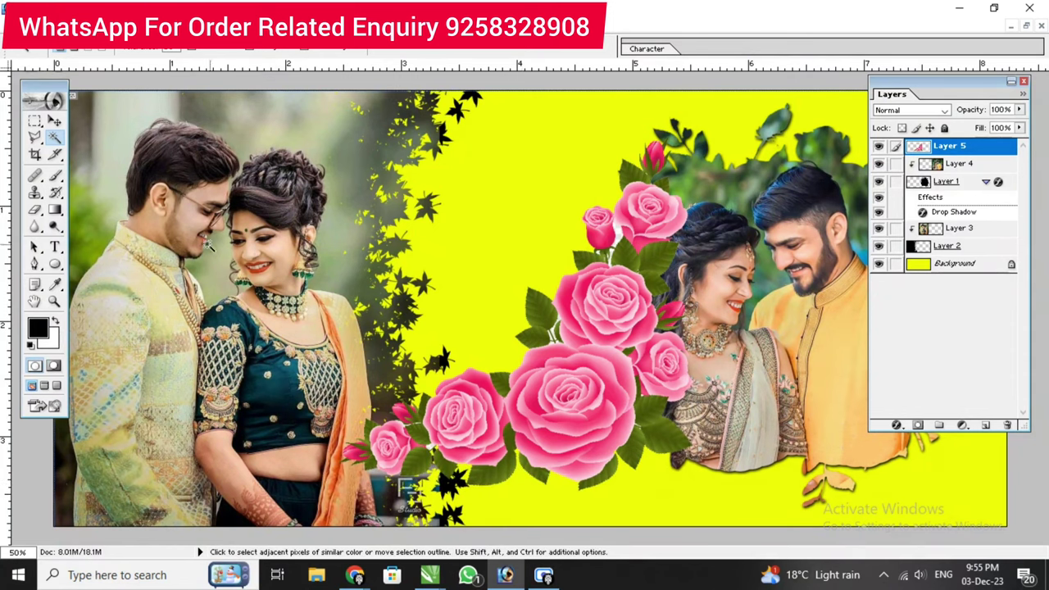
- Check the roses zoomed in with the Magic Wand, then zoom out to 33.33%
click(55, 120)
key(ctrl+plus)
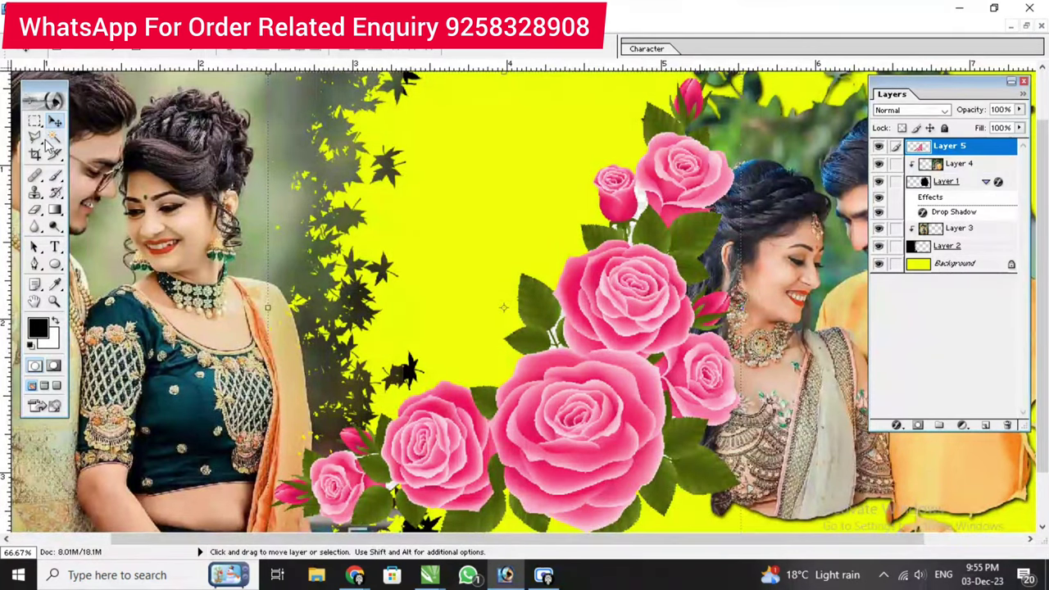
click(54, 137)
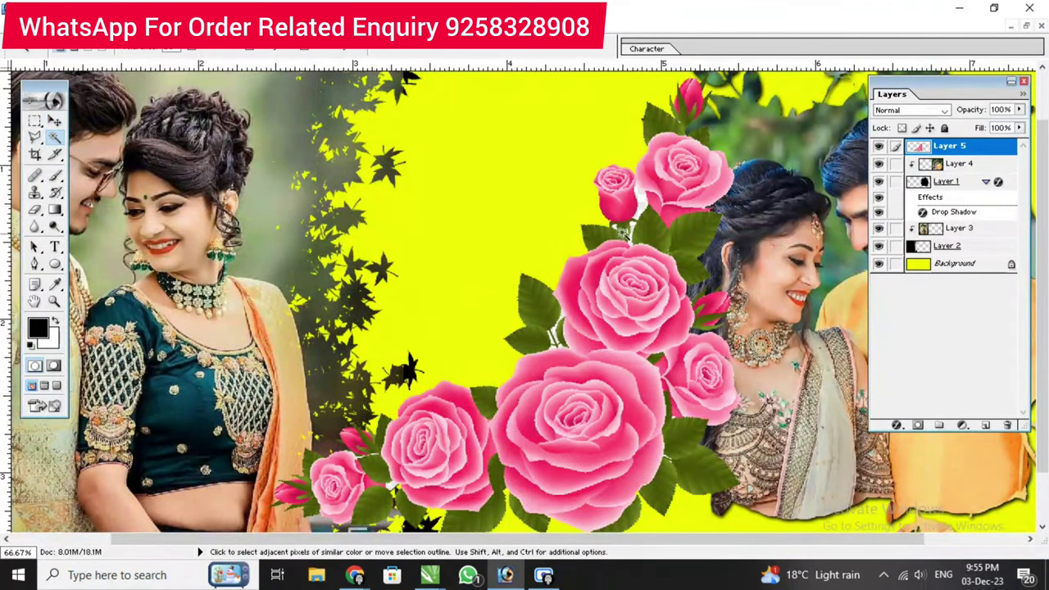
click(639, 205)
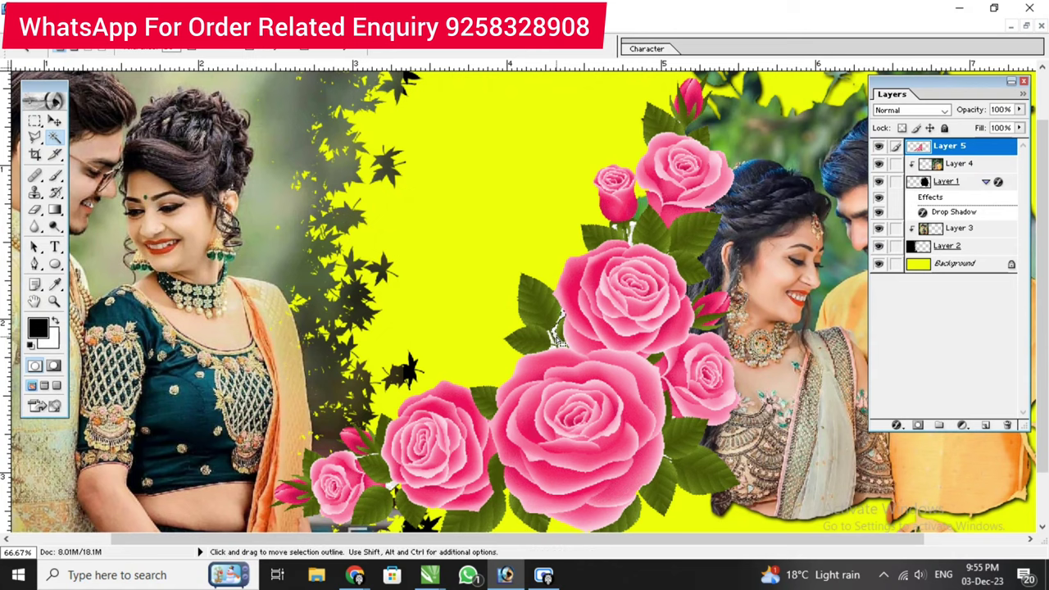
key(ctrl+minus)
key(ctrl+minus)
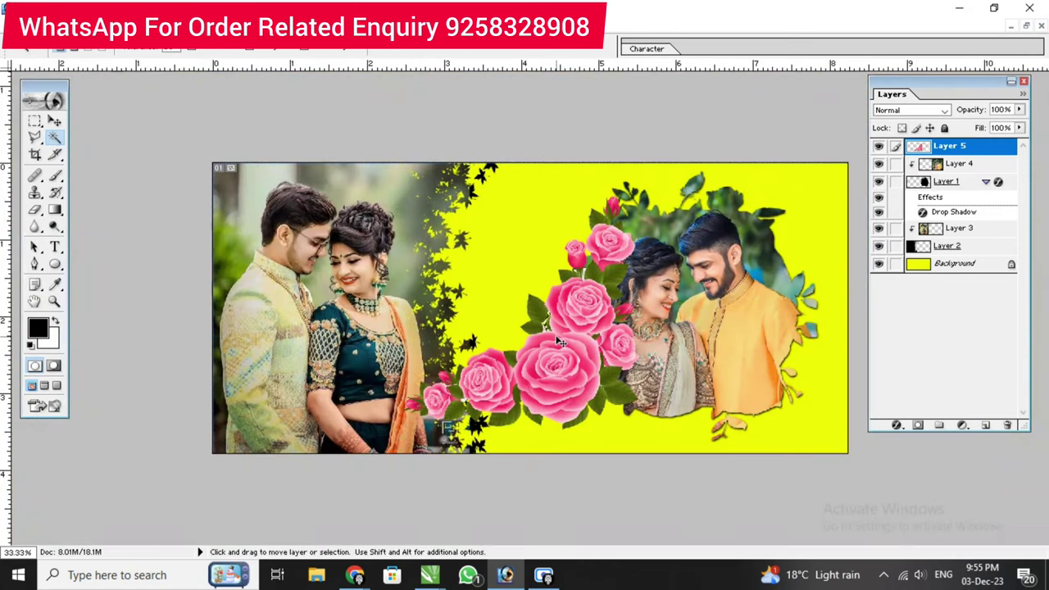
- Scale the Layer 5 roses down and place them in the bottom-right corner
click(54, 122)
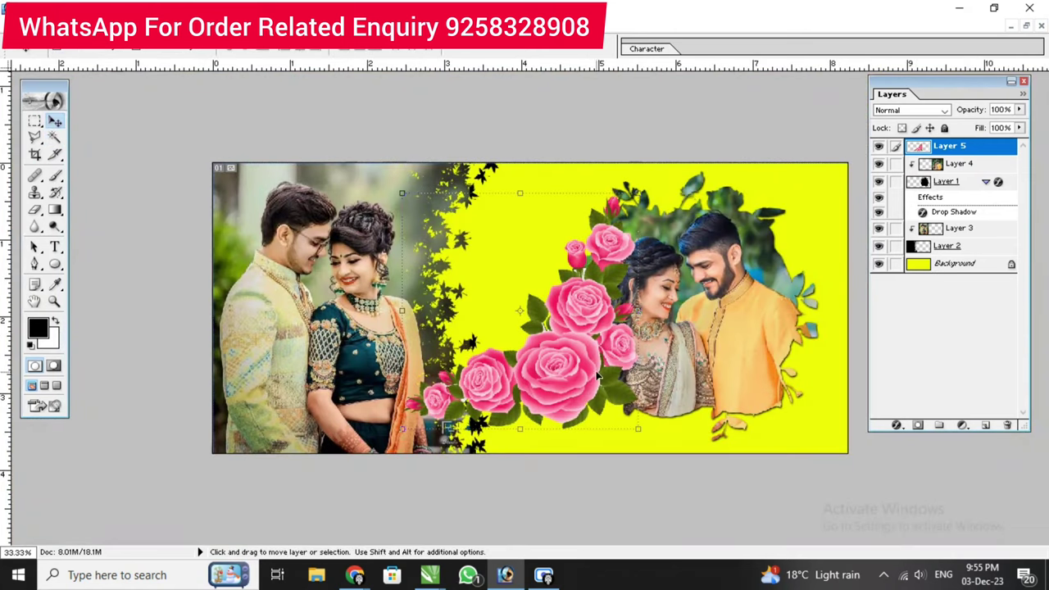
drag(598, 375, 579, 379)
drag(382, 198, 510, 346)
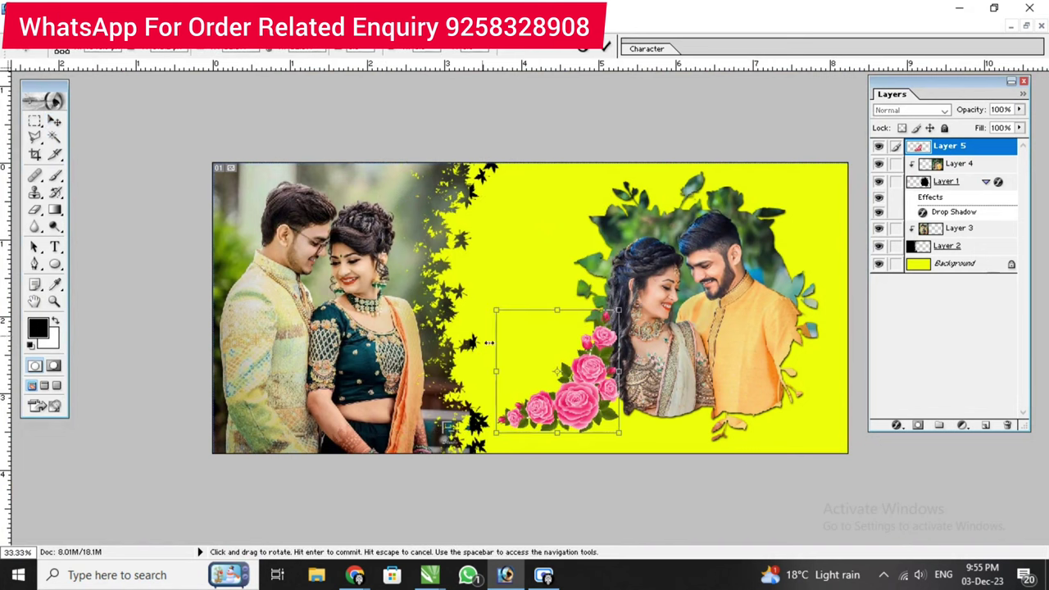
mouse_move(590, 441)
mouse_down()
mouse_move(746, 426)
mouse_move(807, 438)
mouse_up()
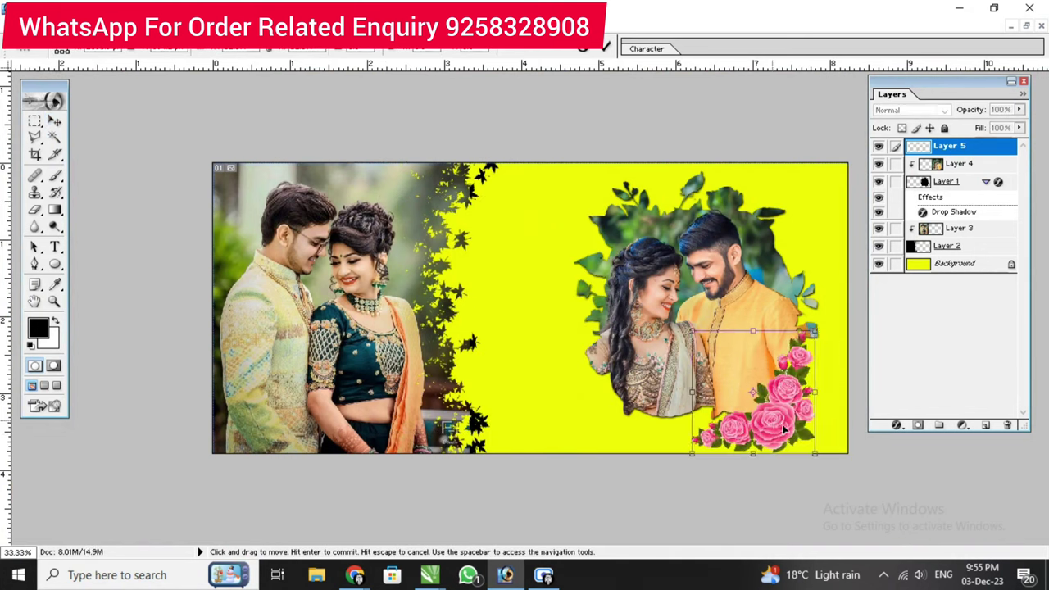
drag(823, 439, 820, 442)
key(Return)
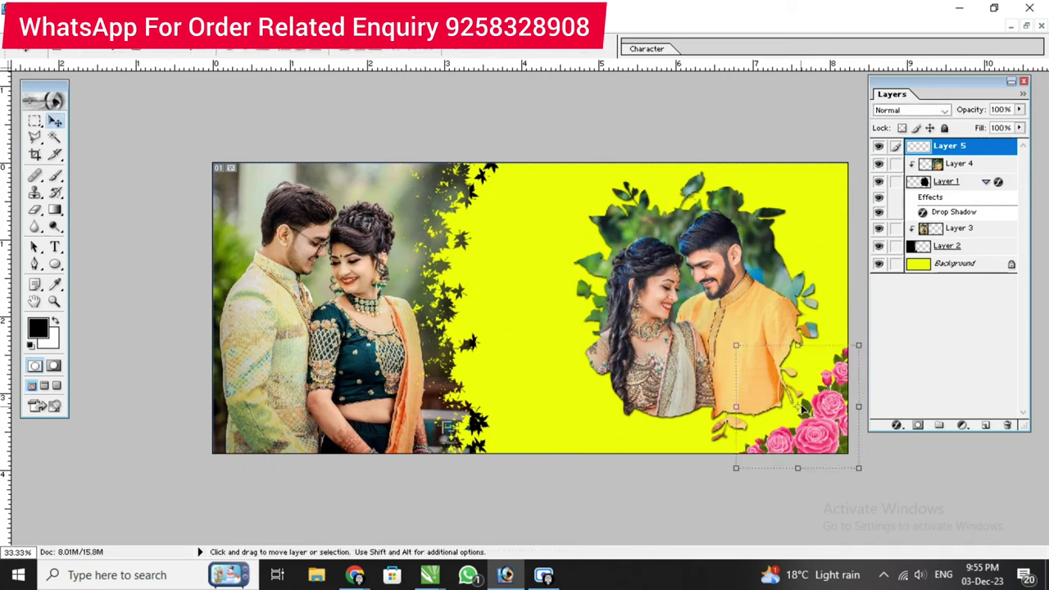
- Alt-drag a copy of the roses, rotate it 180° and place it top-left
key(alt)
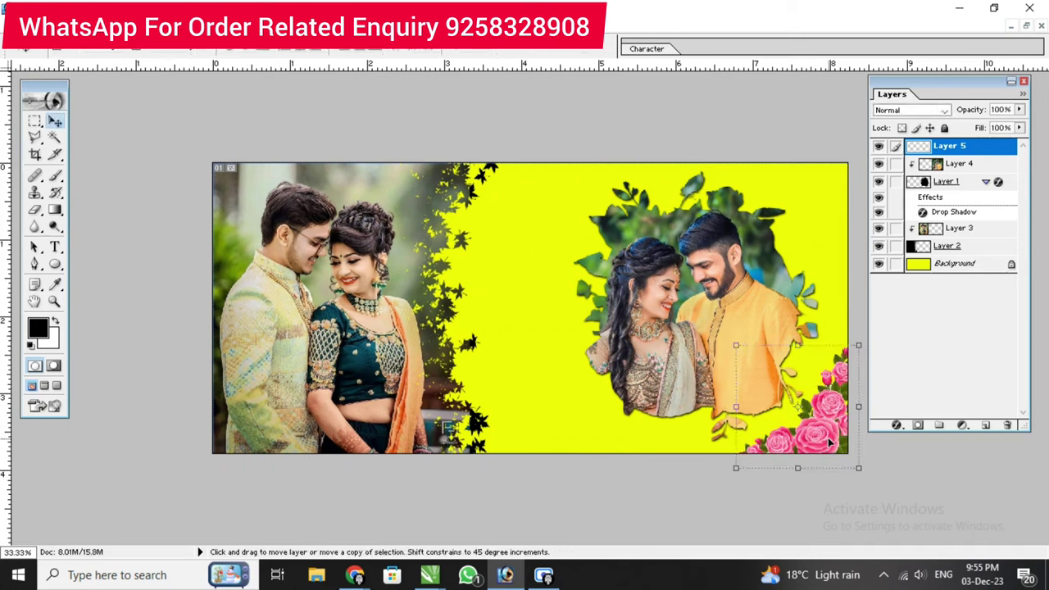
drag(829, 442, 548, 364)
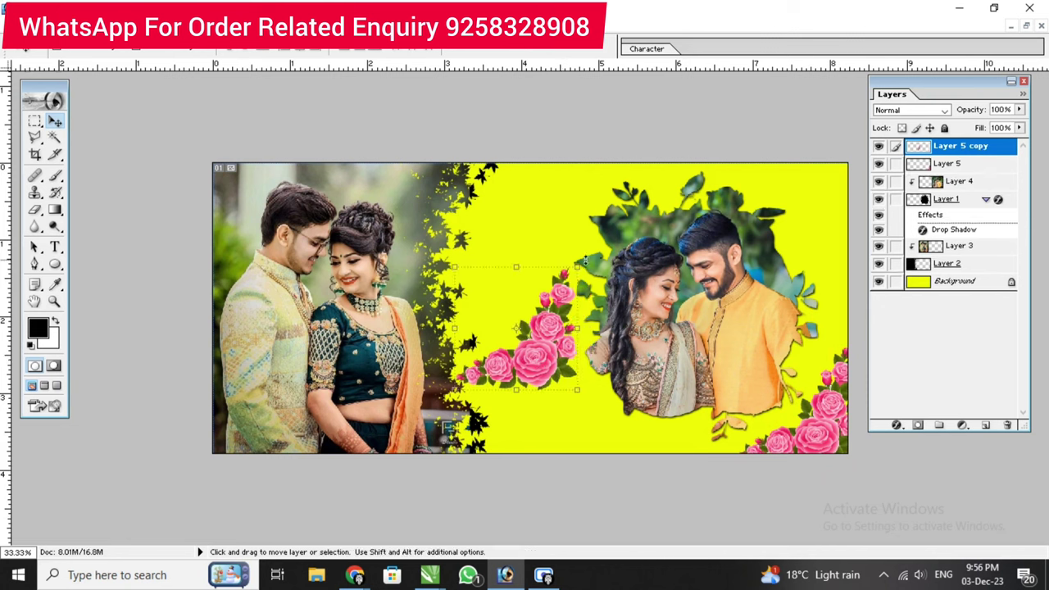
drag(584, 254, 460, 392)
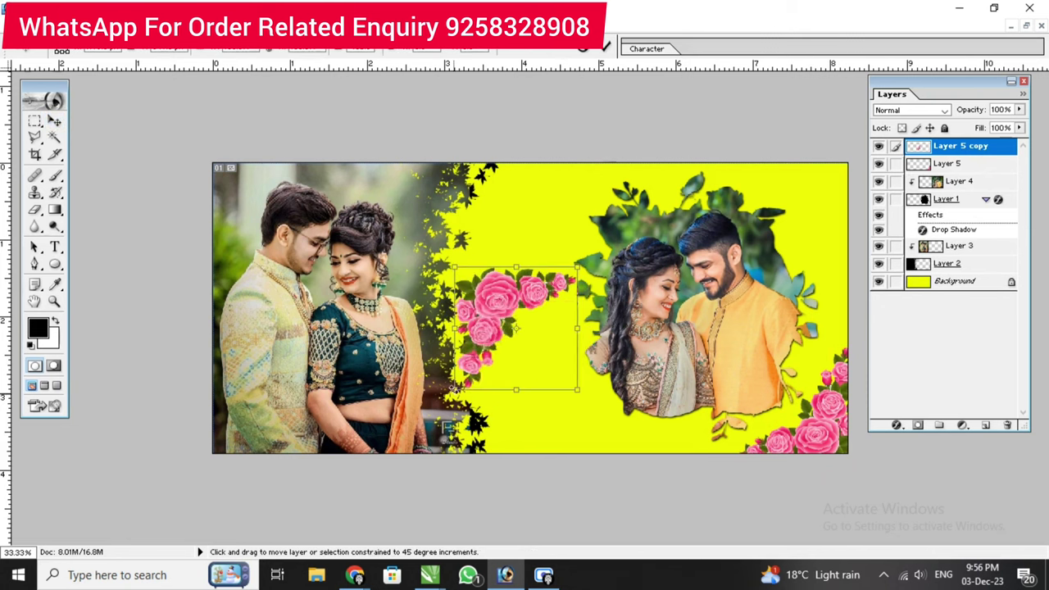
click(605, 51)
drag(506, 305, 238, 181)
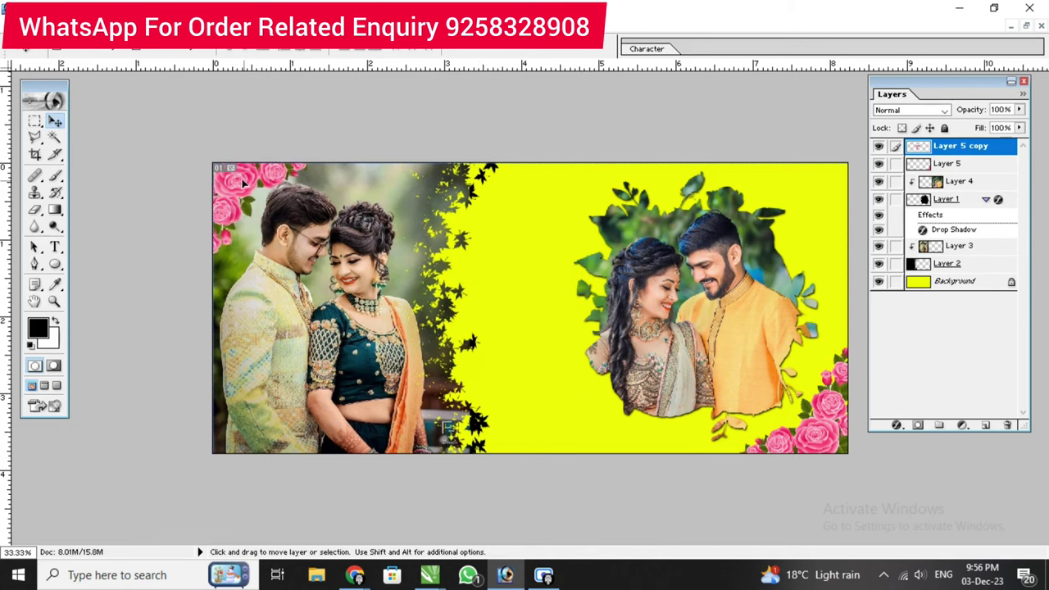
click(270, 365)
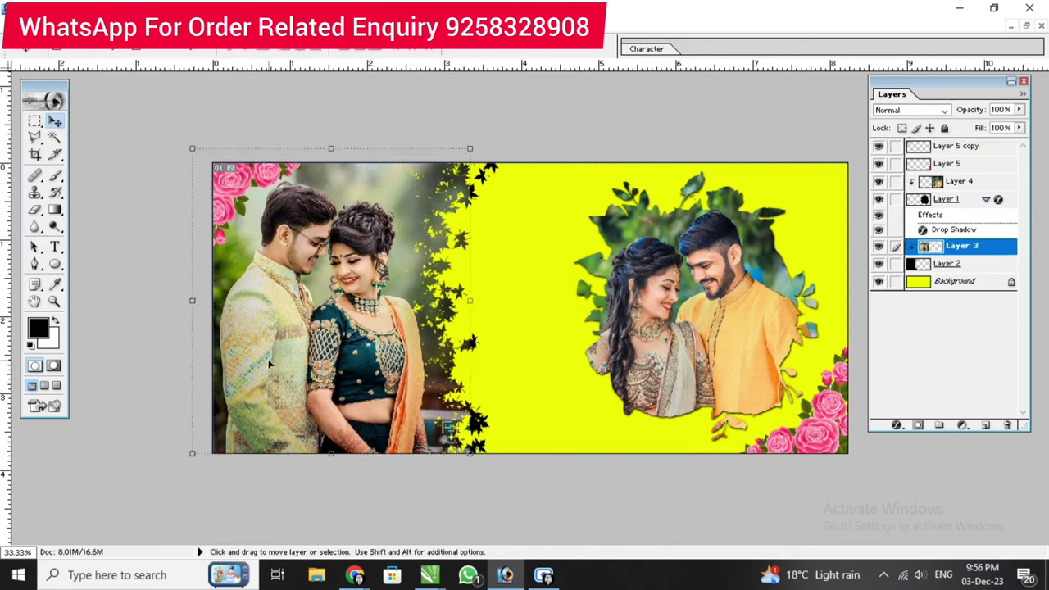
click(55, 248)
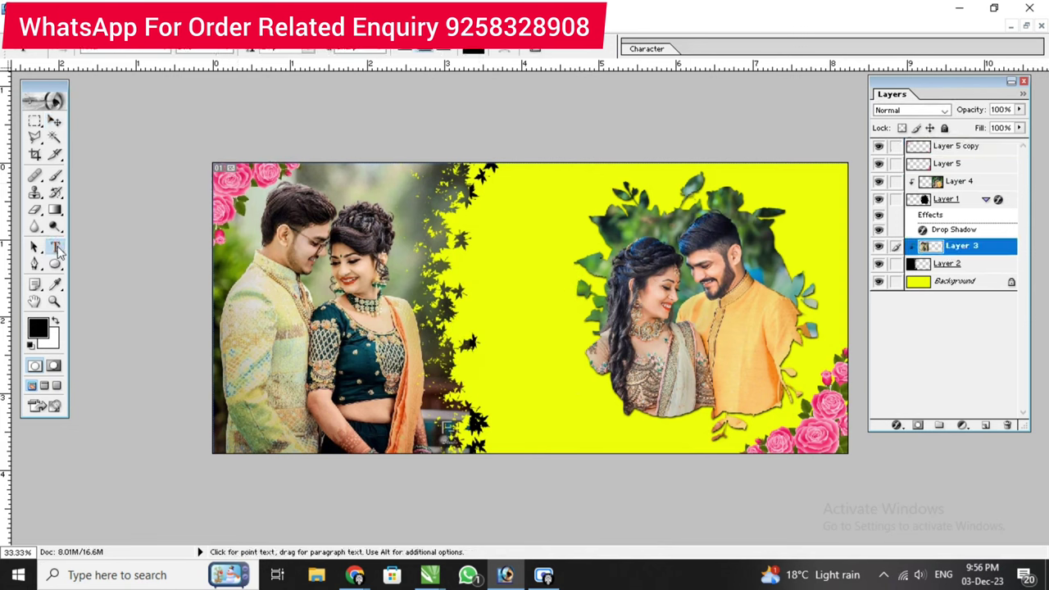
- Type 'Happy' in black at the banner's centre and commit the text layer
click(504, 302)
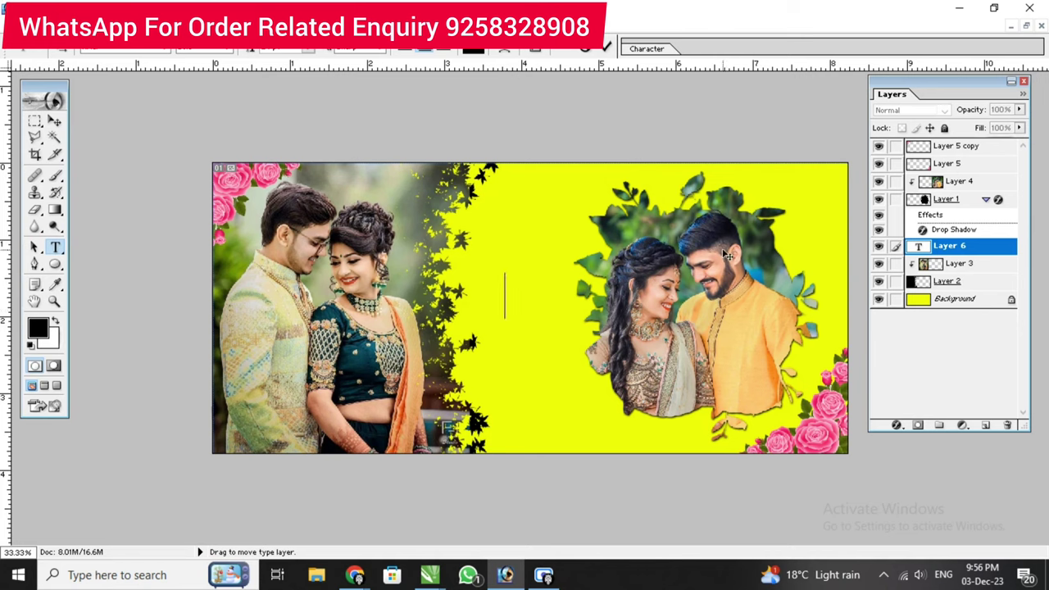
text(Happy)
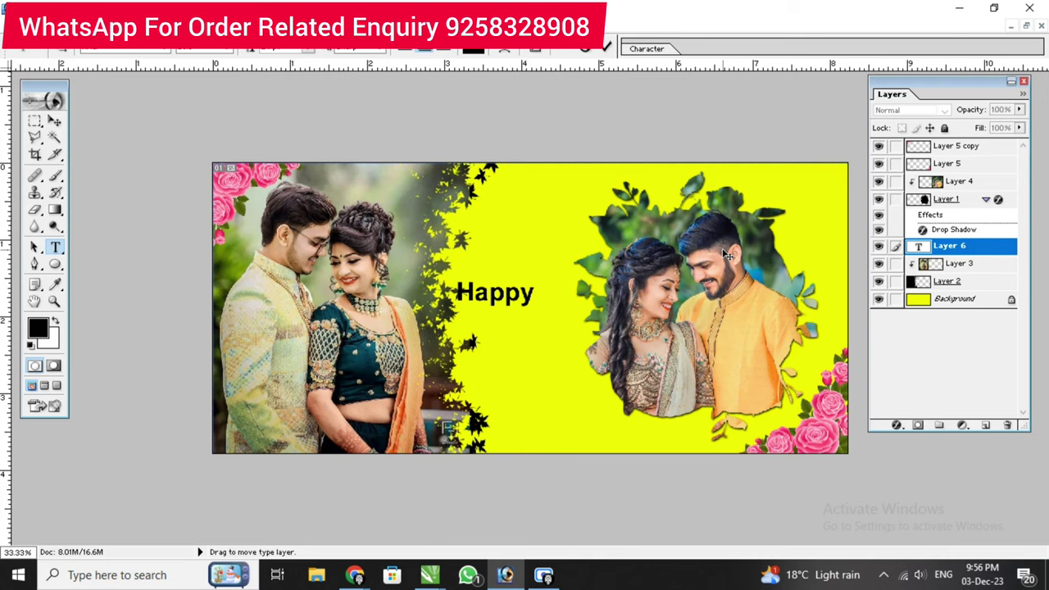
click(606, 47)
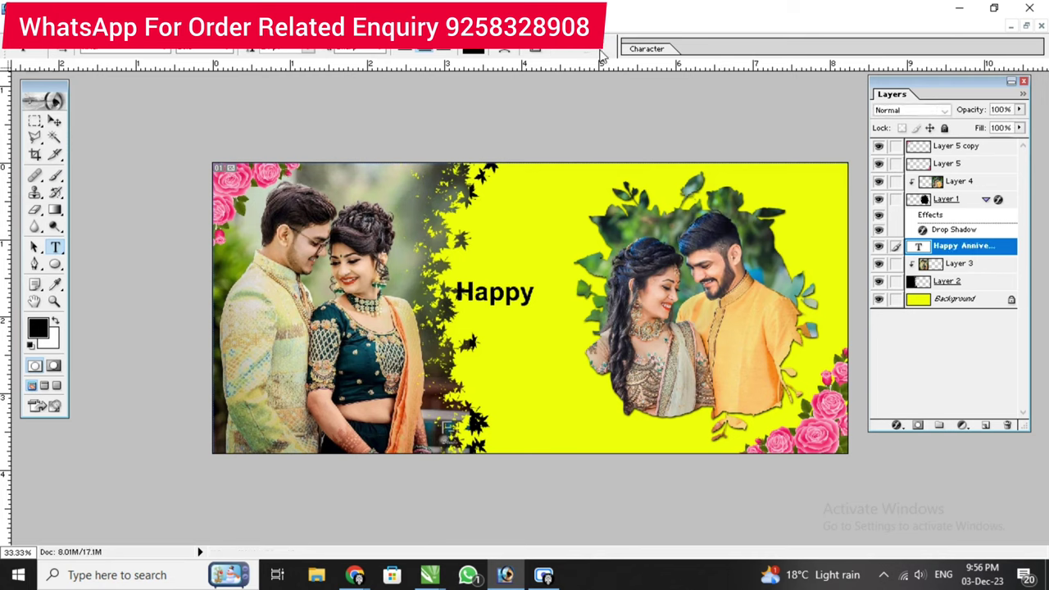
click(54, 122)
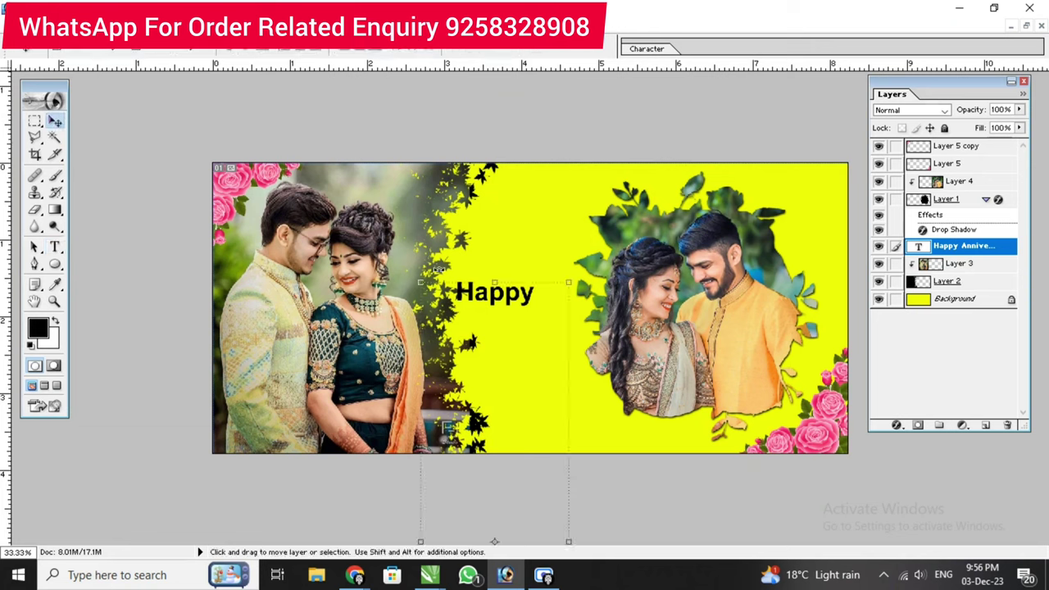
- Set Happy Anniversary's leading to Auto, move it to the bottom centre and shrink it slightly
click(655, 48)
click(770, 88)
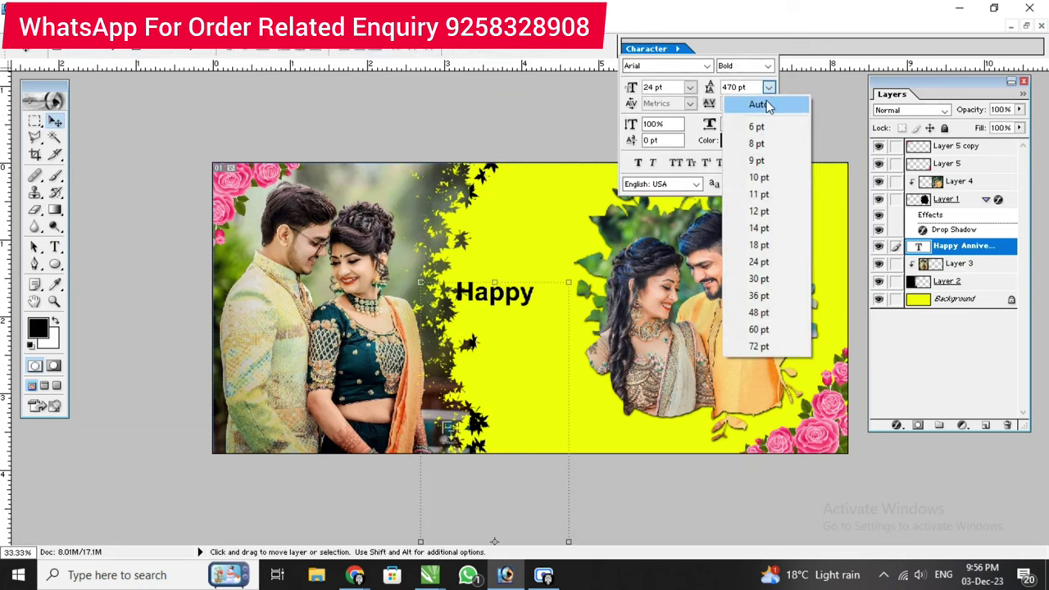
click(738, 104)
drag(531, 326, 655, 458)
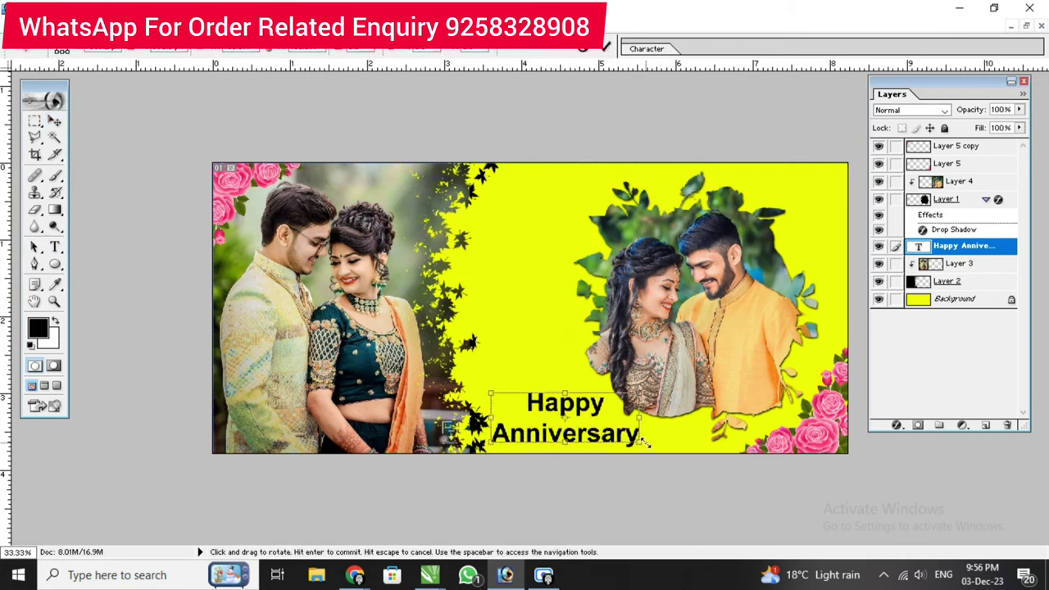
key(ctrl+t)
drag(639, 443, 628, 438)
click(604, 49)
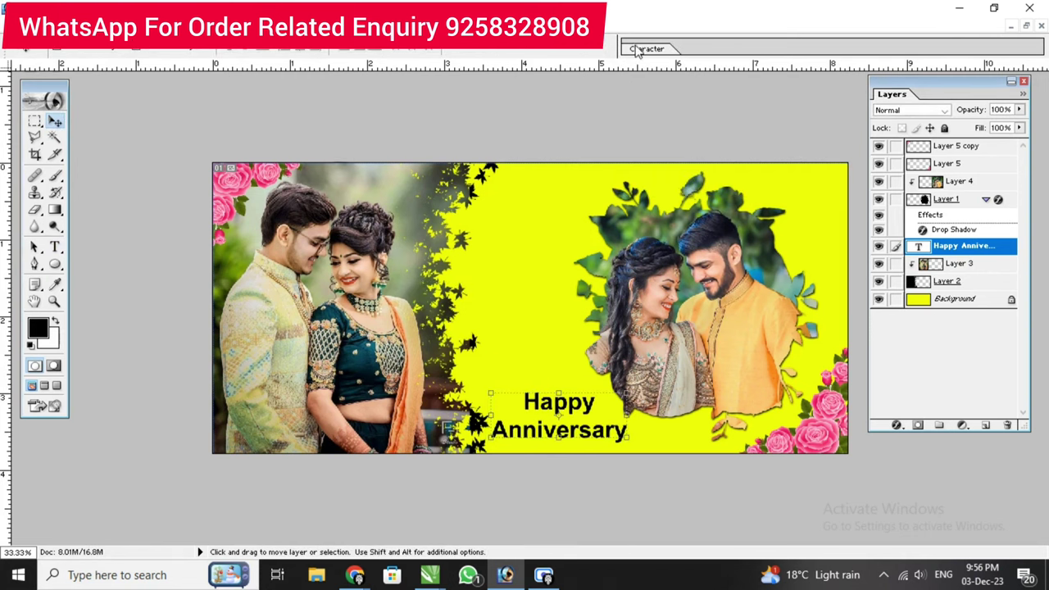
- Make the Happy Anniversary text red FF0000 in ITC Avant Garde Gothic BT
click(644, 50)
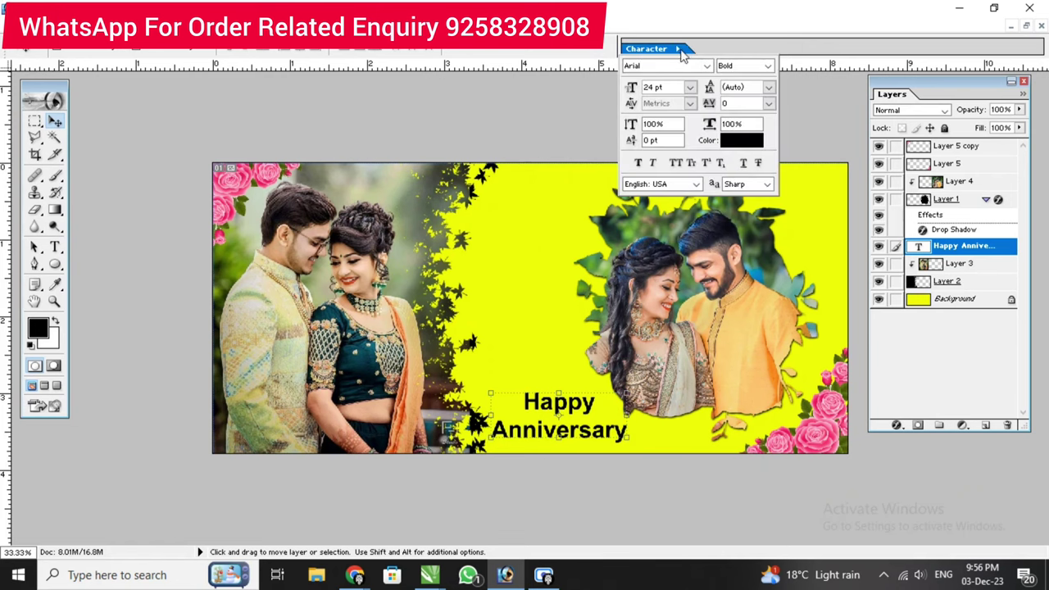
click(743, 145)
click(246, 290)
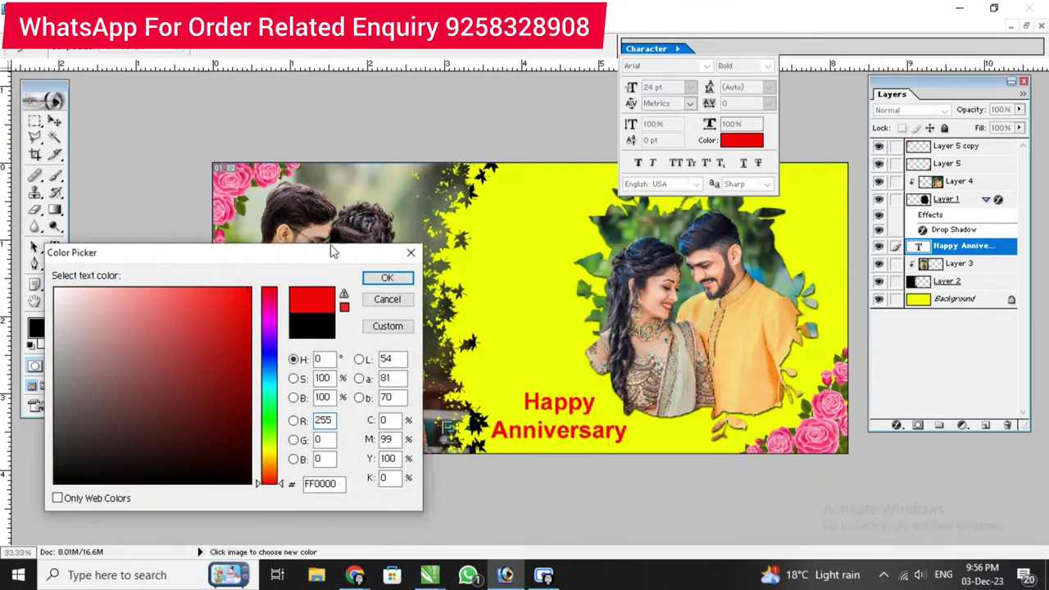
click(389, 279)
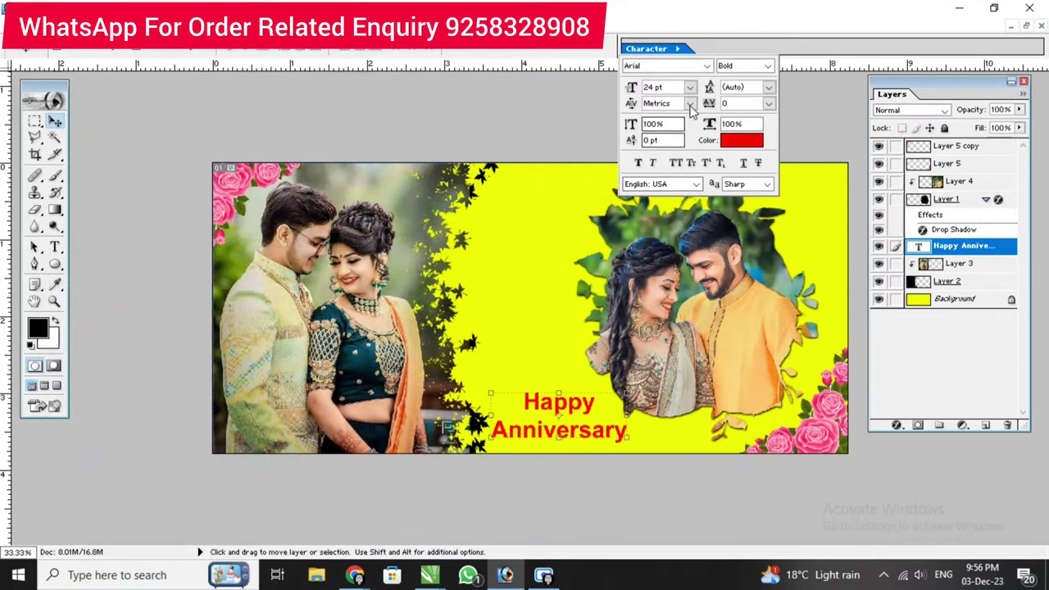
click(706, 66)
click(670, 134)
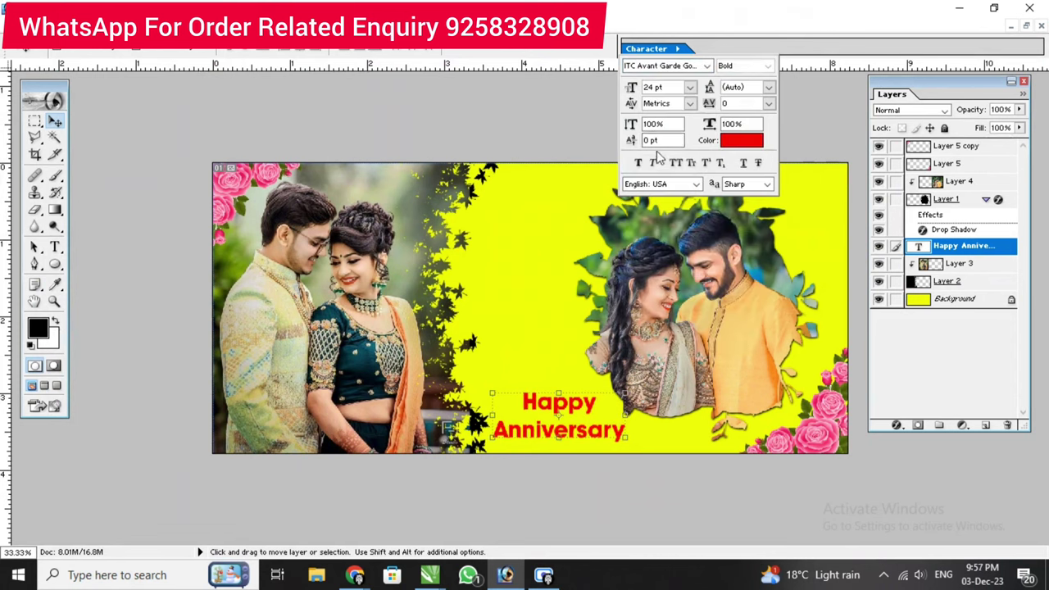
click(426, 159)
- Scale and reposition the red Happy Anniversary text to sit neatly at the bottom centre
drag(624, 393, 685, 373)
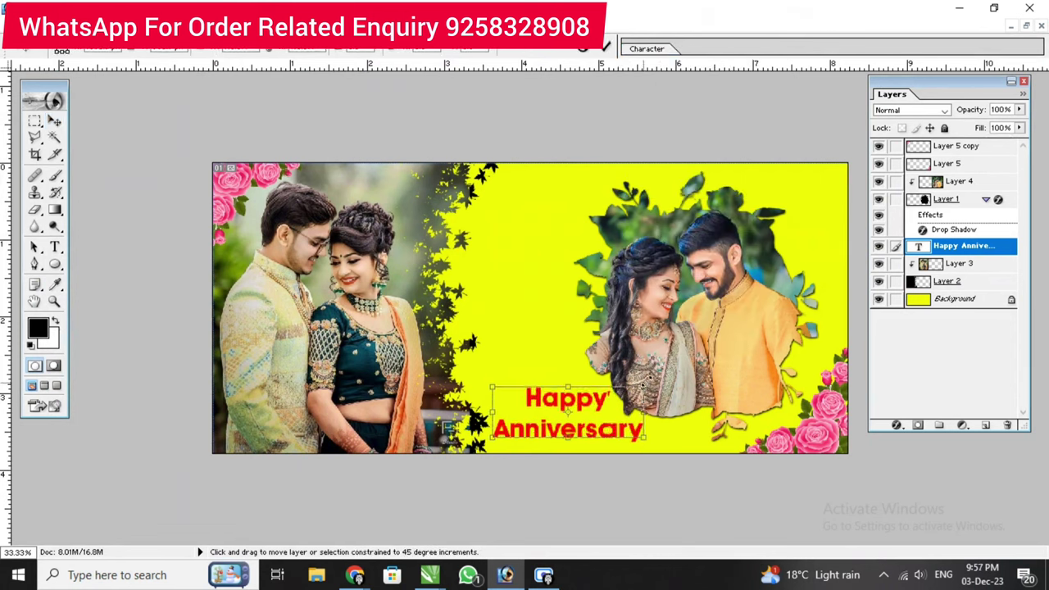
click(607, 50)
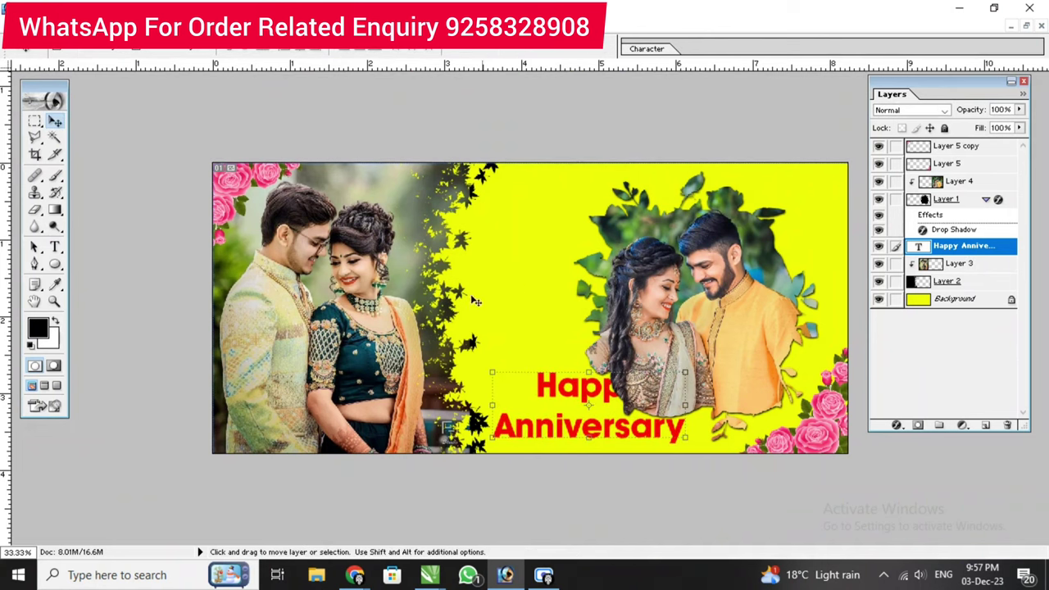
drag(563, 403, 534, 406)
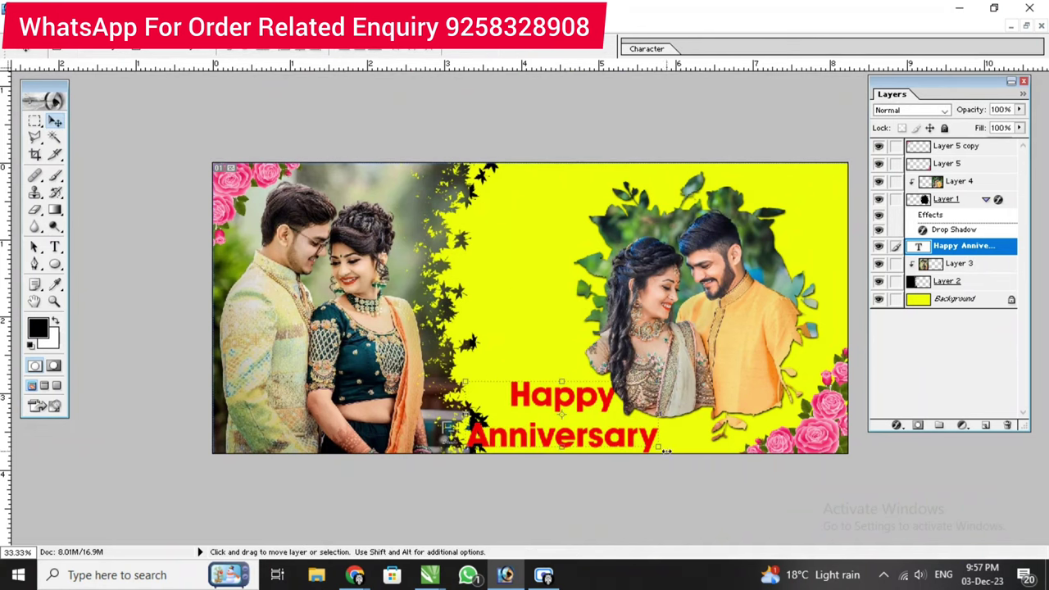
drag(665, 450, 608, 428)
click(604, 51)
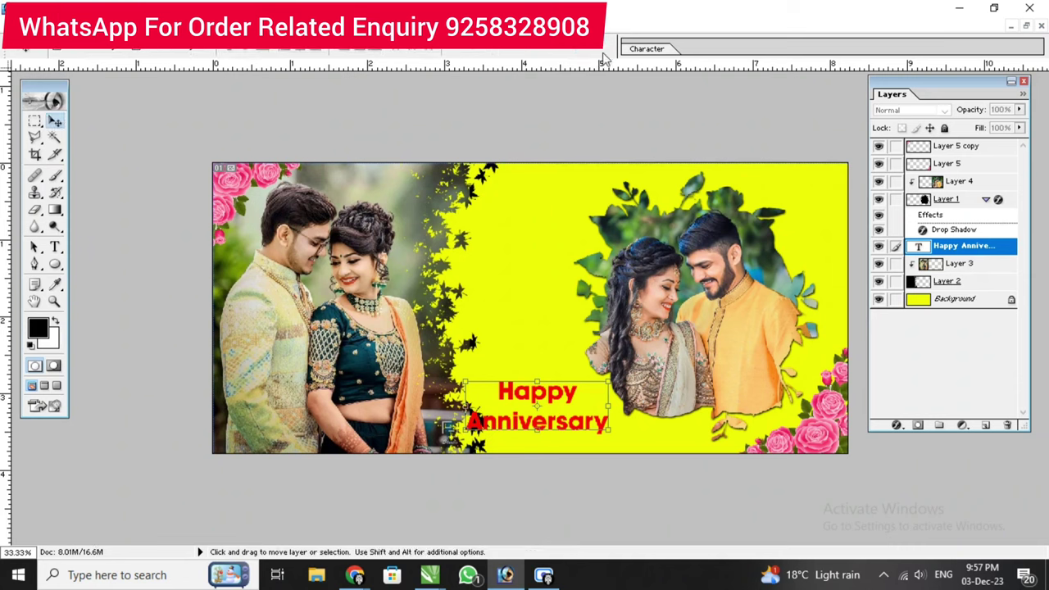
drag(534, 394, 565, 405)
key(ctrl+t)
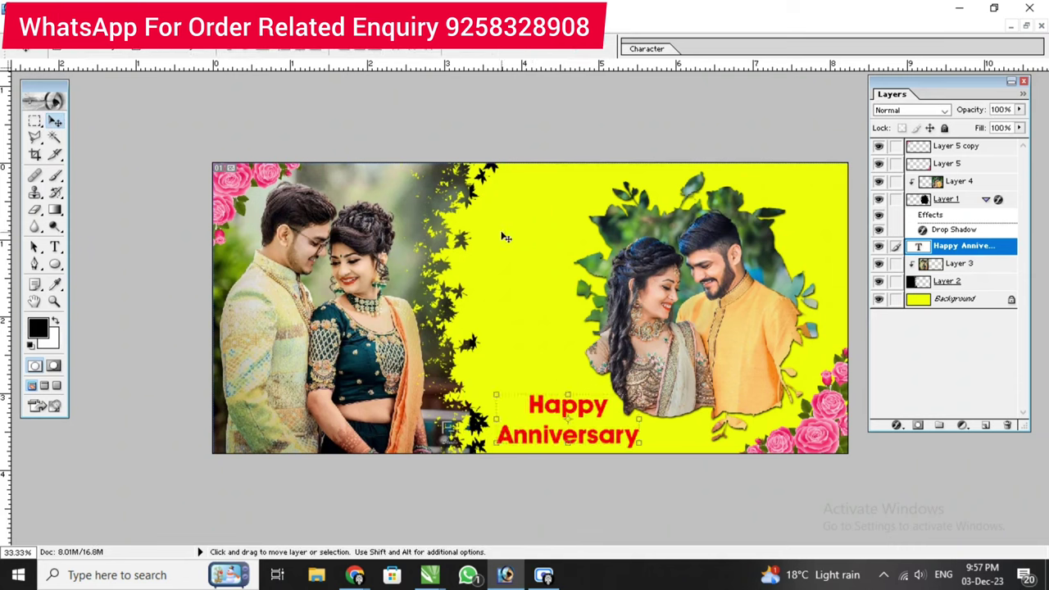
- Try enlarging the right couple photo frame layer, then cancel the transform
click(726, 281)
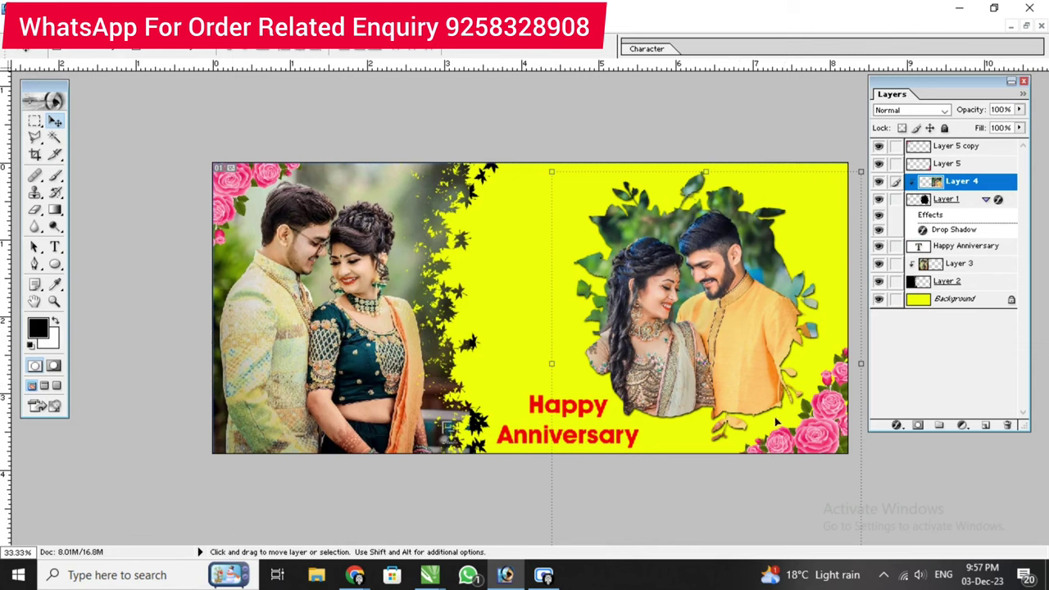
click(983, 201)
drag(819, 438, 857, 484)
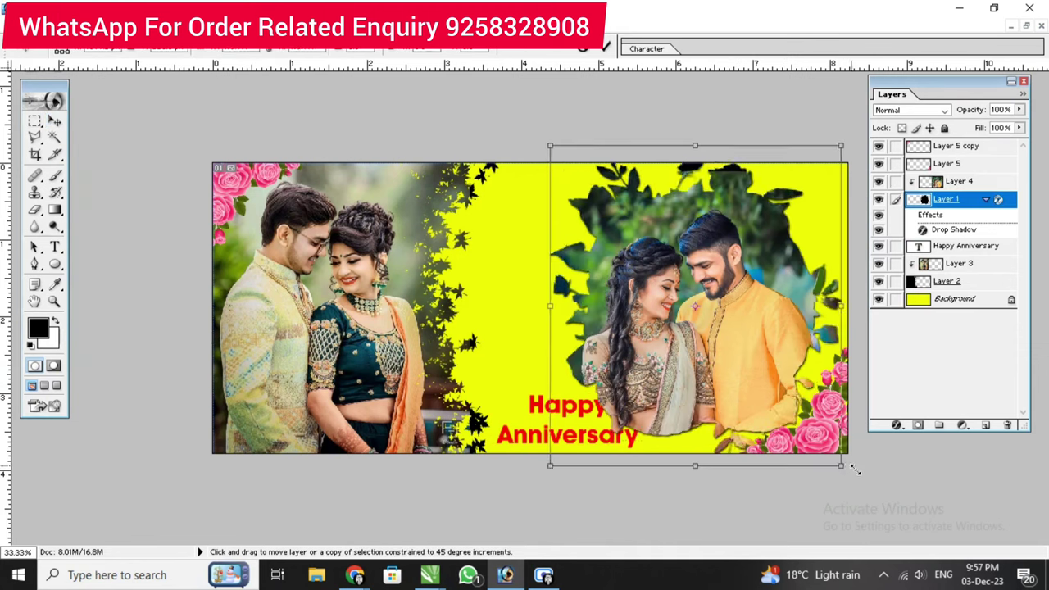
click(582, 47)
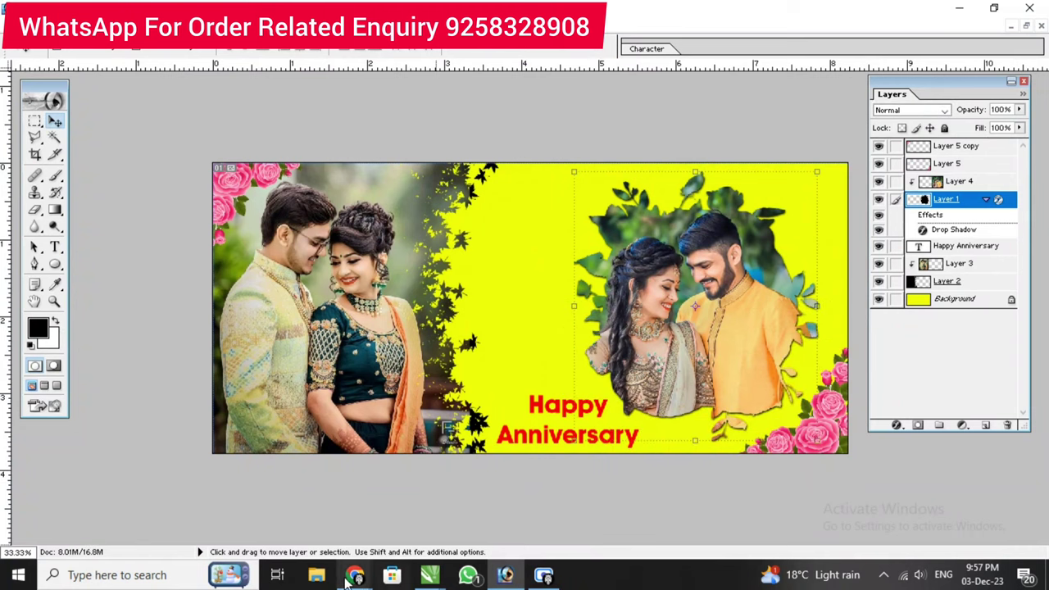
- Search images in a private Chrome tab for 'anneiversary png', then 'flower png'
mouse_move(354, 576)
click(392, 498)
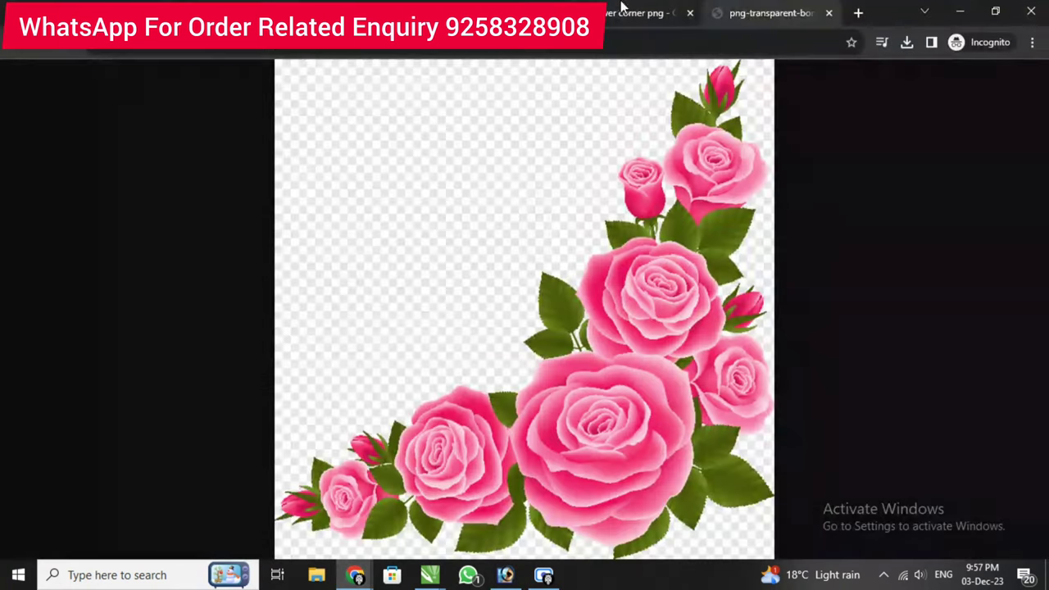
click(856, 14)
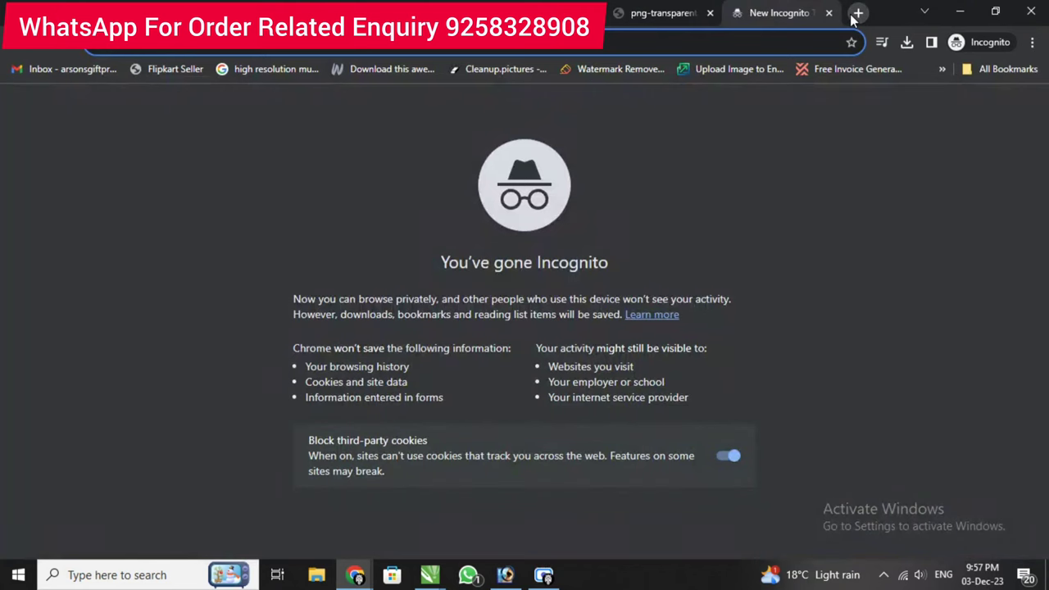
text(a)
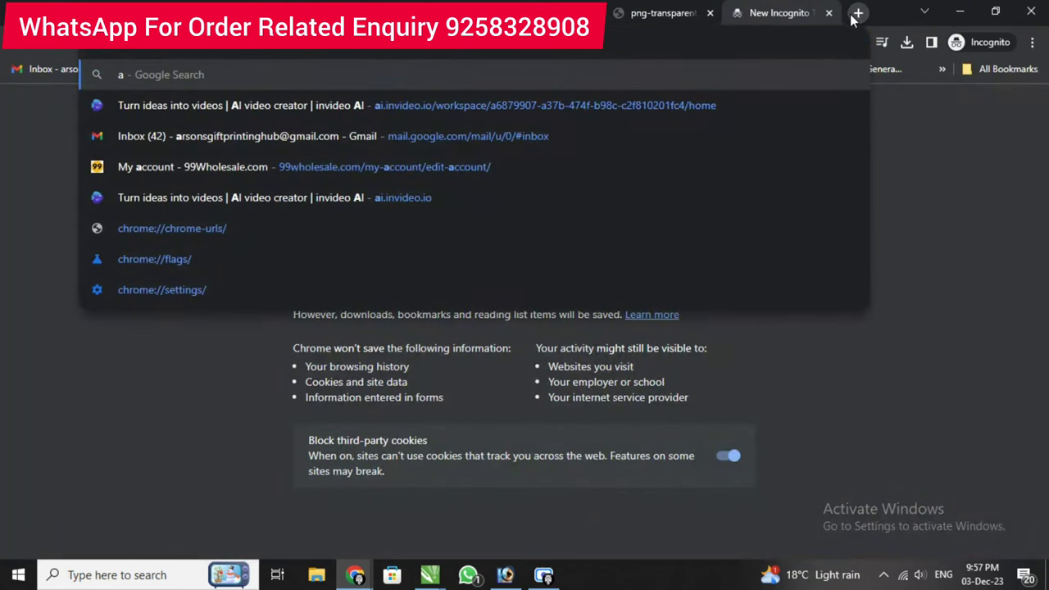
text(n)
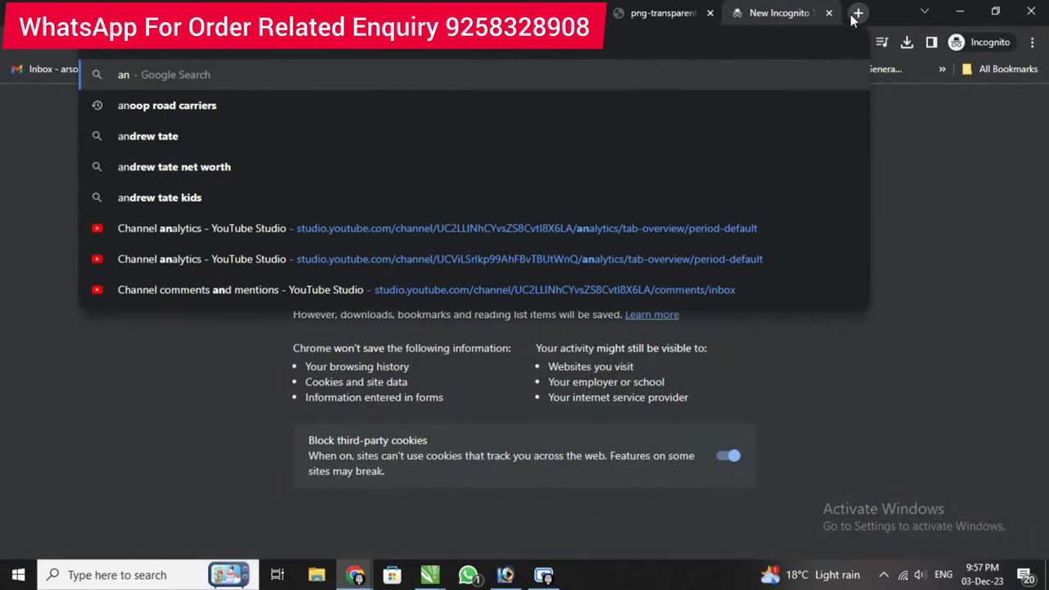
text(neivers)
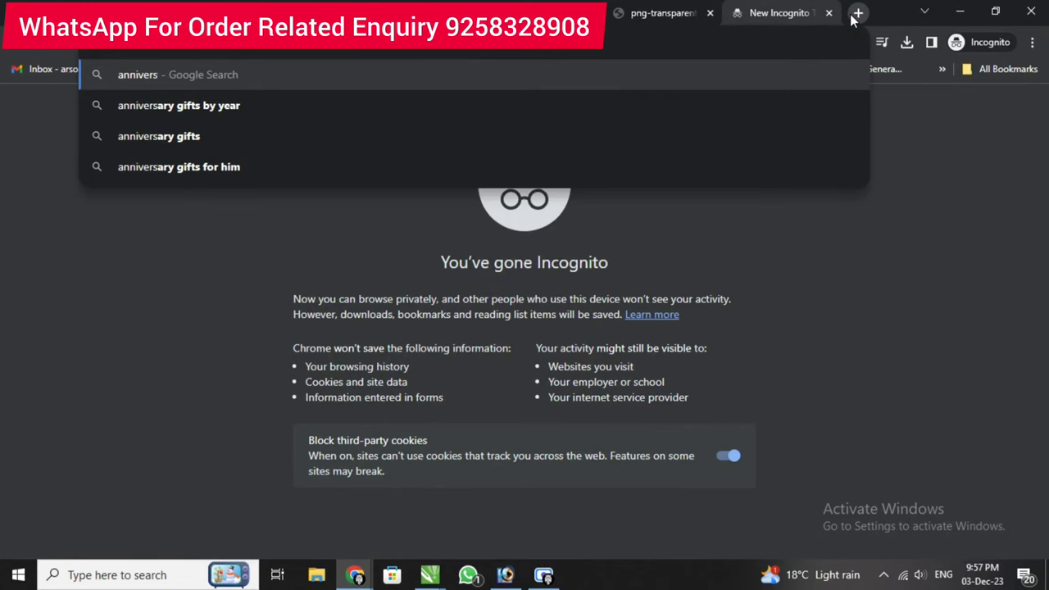
text(ary pn)
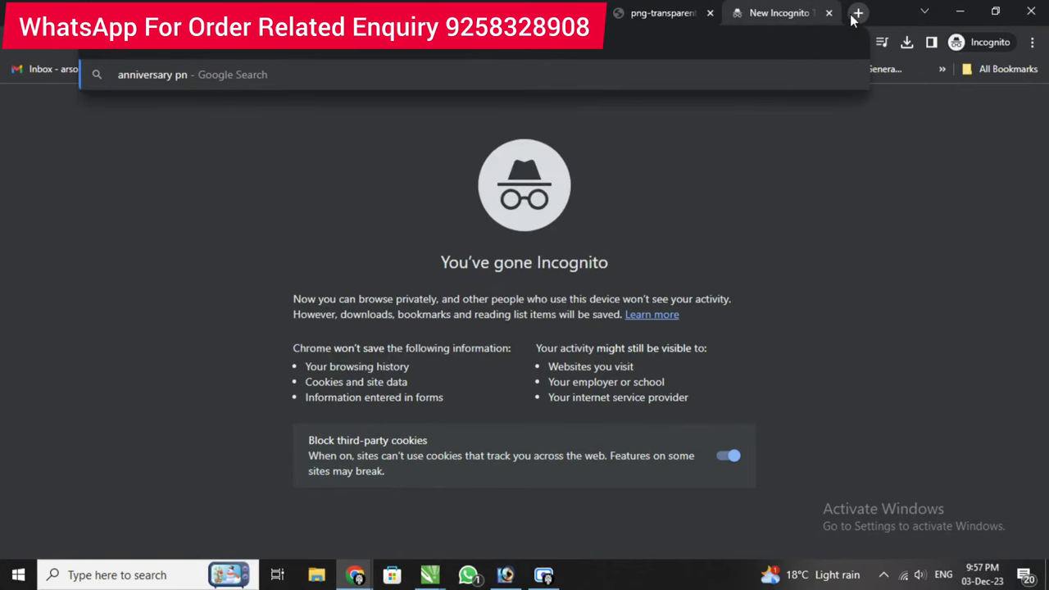
text(g)
key(Return)
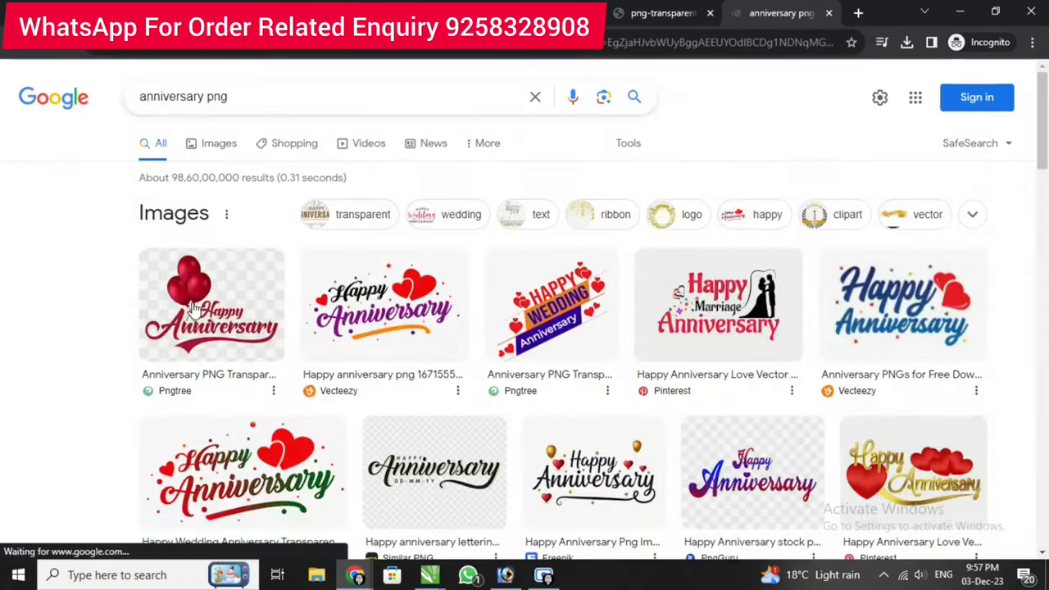
scroll(365, 367, down, 3)
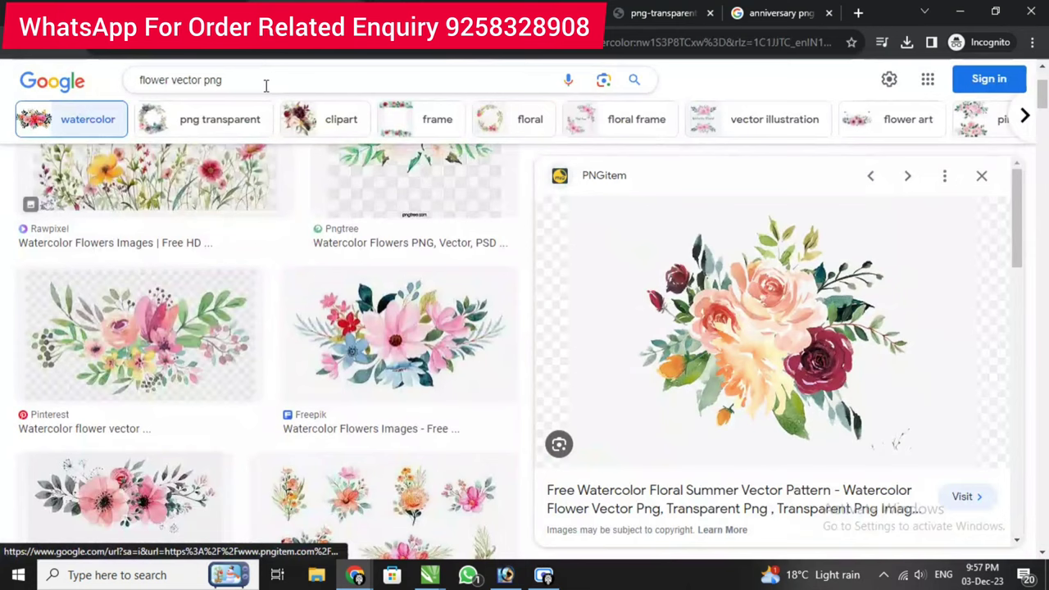
click(263, 80)
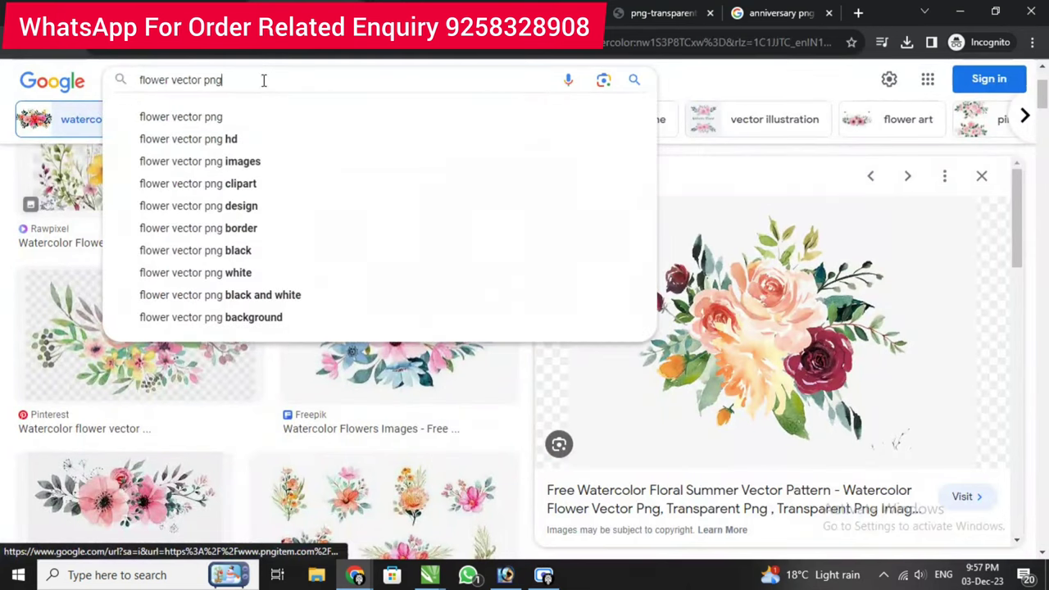
key(BackSpace)
key(BackSpace)
key(BackSpace)
key(BackSpace)
key(BackSpace)
key(BackSpace)
key(BackSpace)
key(BackSpace)
key(BackSpace)
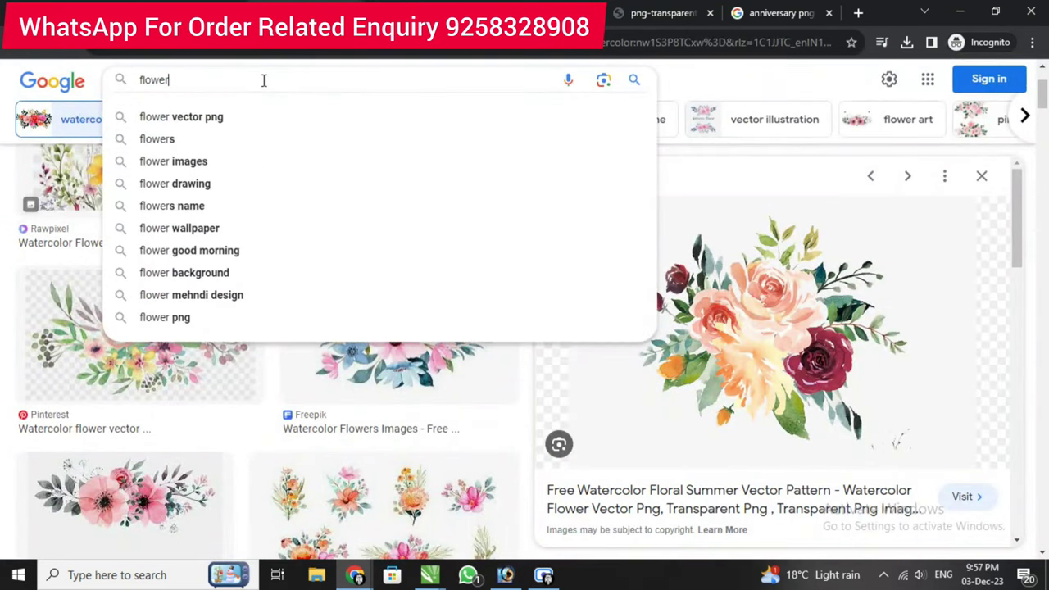
text( png)
key(Return)
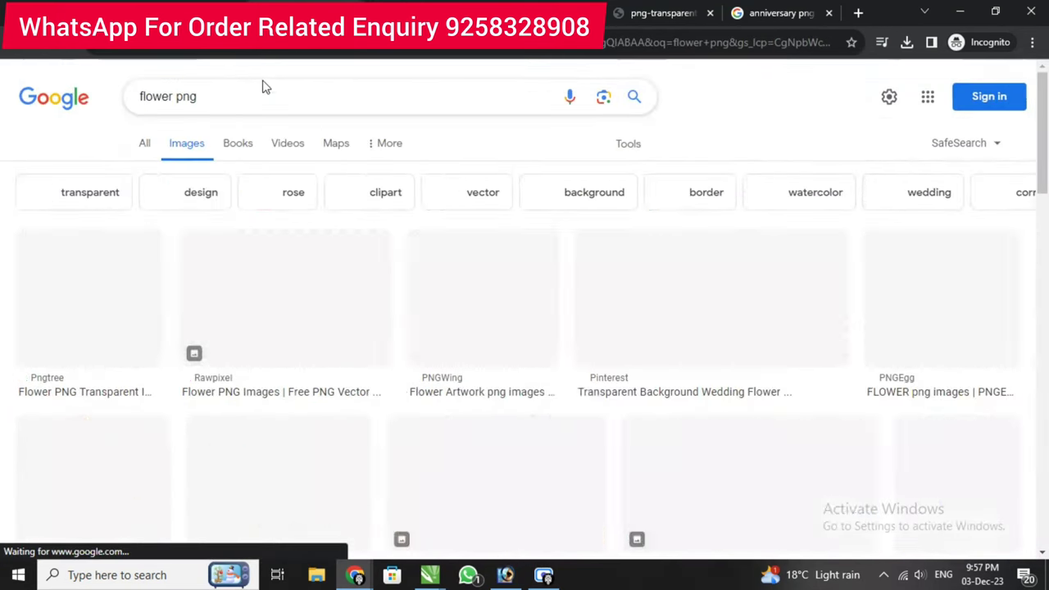
scroll(364, 291, down, 2)
scroll(382, 316, down, 2)
- Open the red rose bouquet image full size, copy it, and return to Photoshop
click(283, 233)
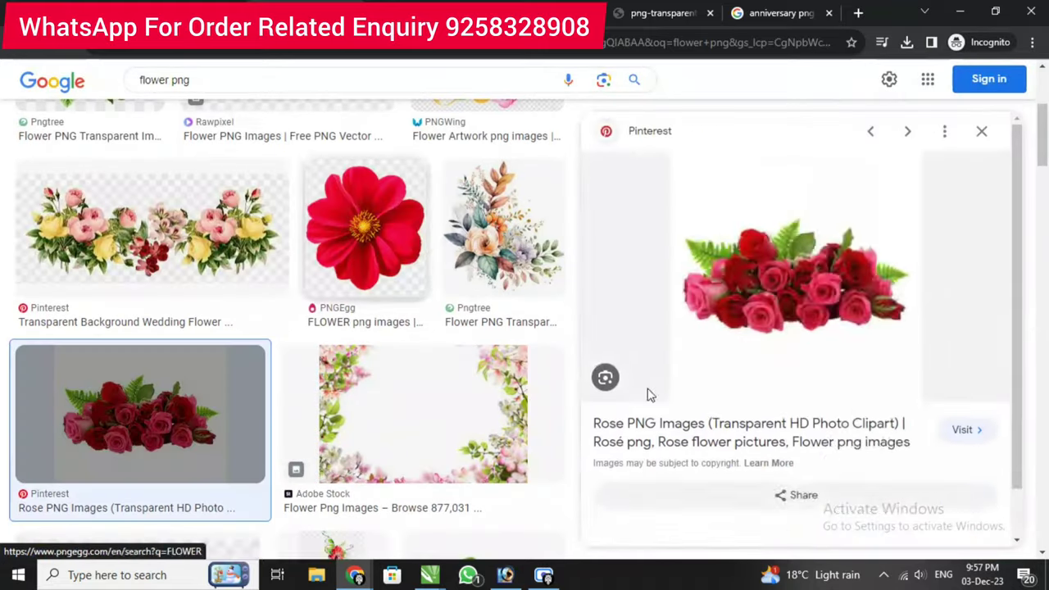
right_click(740, 339)
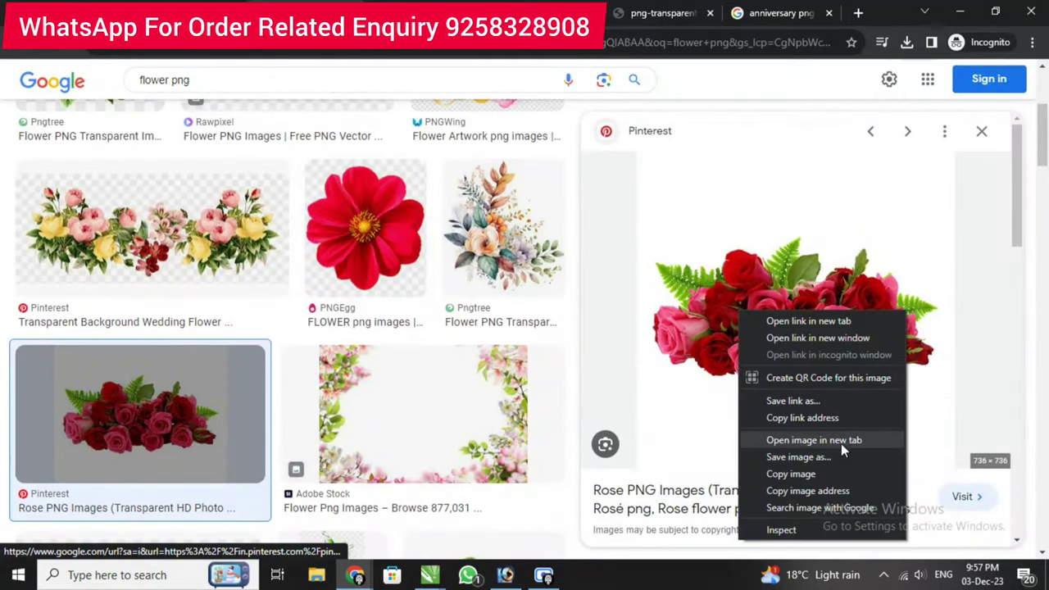
click(841, 443)
click(456, 12)
right_click(458, 236)
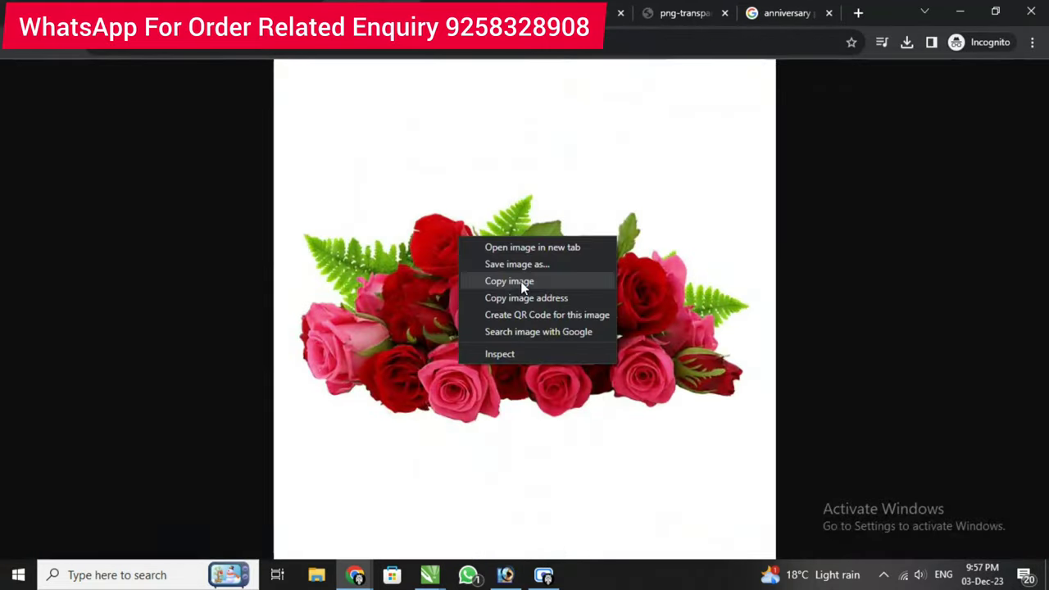
click(510, 279)
click(506, 576)
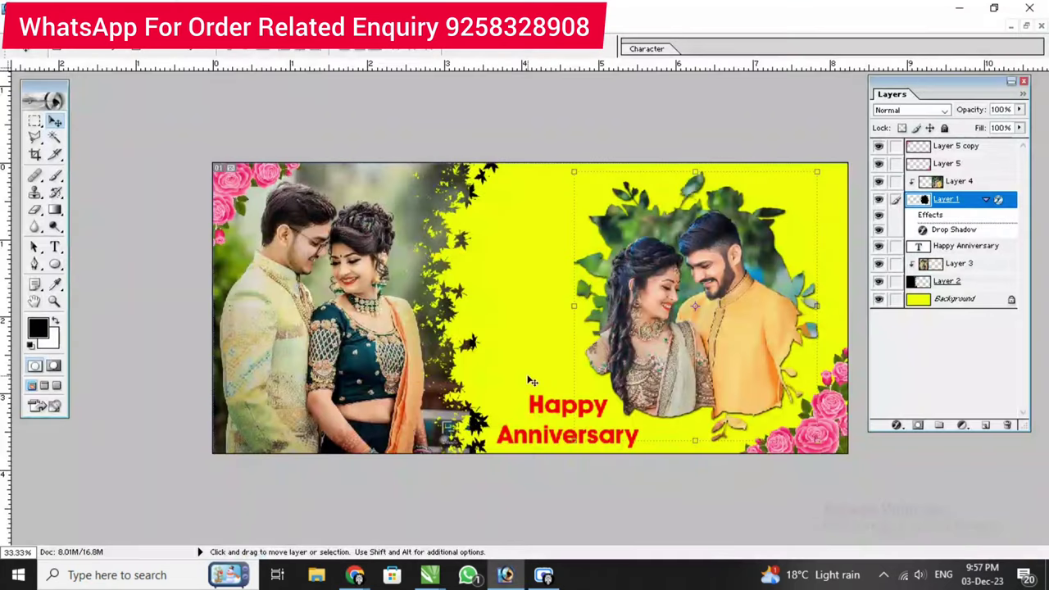
- Paste the rose image as a new layer and delete its white background with the Magic Wand
key(ctrl+v)
drag(963, 204, 951, 141)
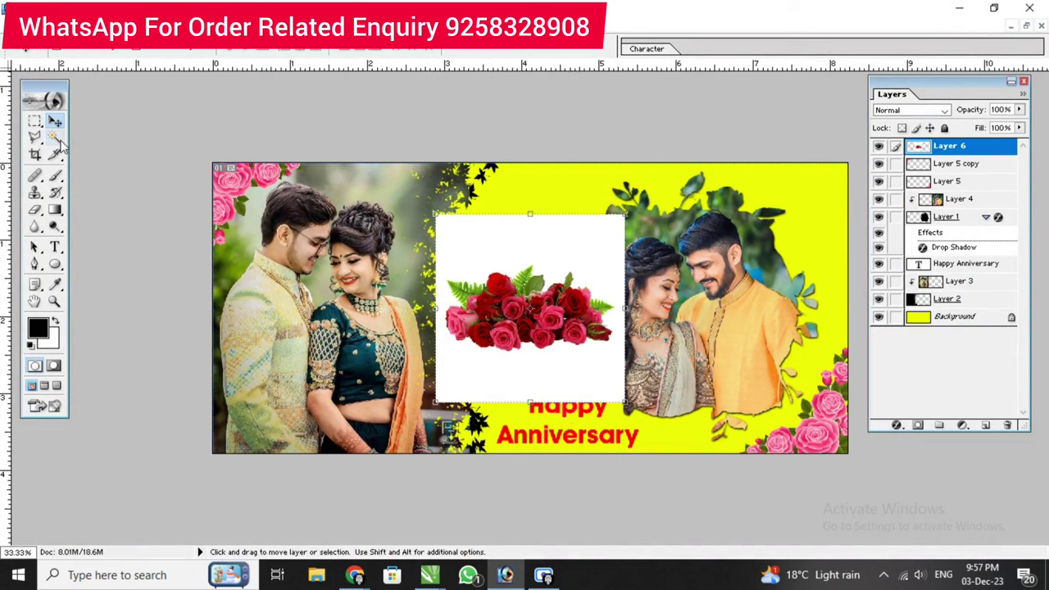
click(55, 136)
click(519, 253)
key(Delete)
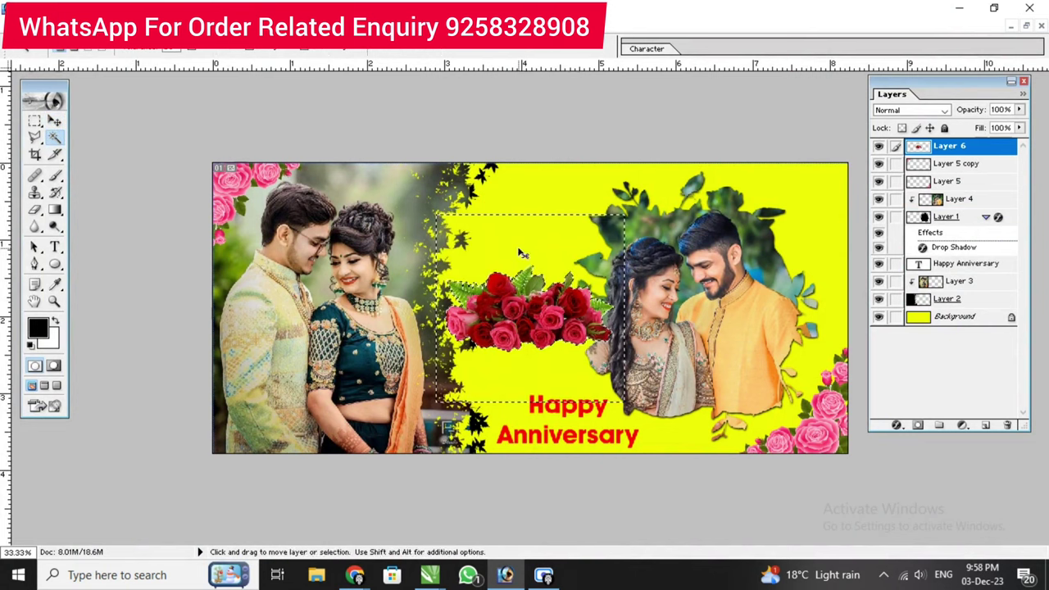
key(ctrl+d)
- Place the rose layer just above Background, then scale and lower the bouquet between the photos
click(54, 121)
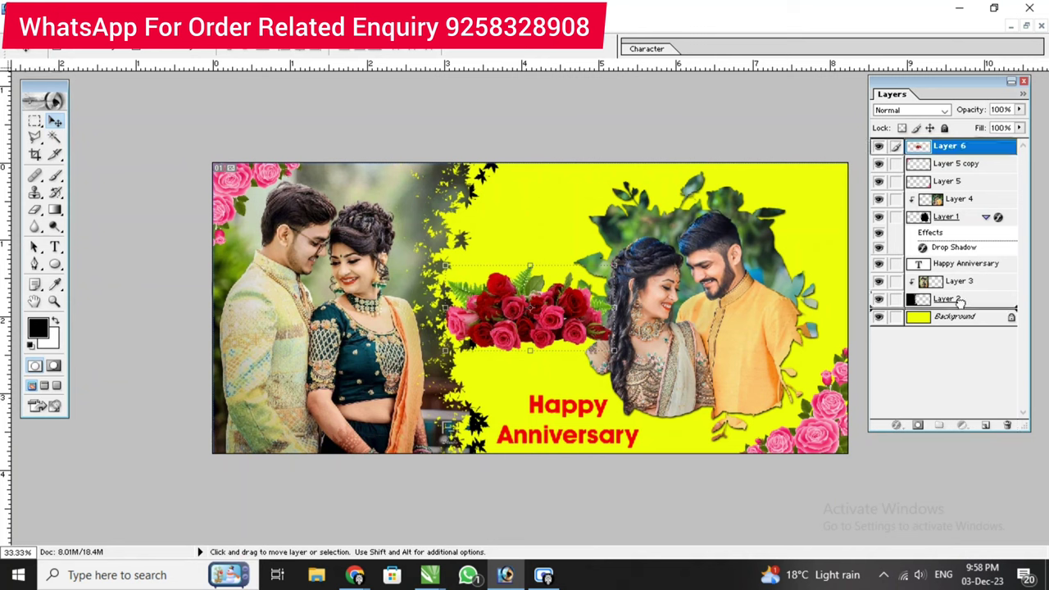
drag(950, 145, 954, 310)
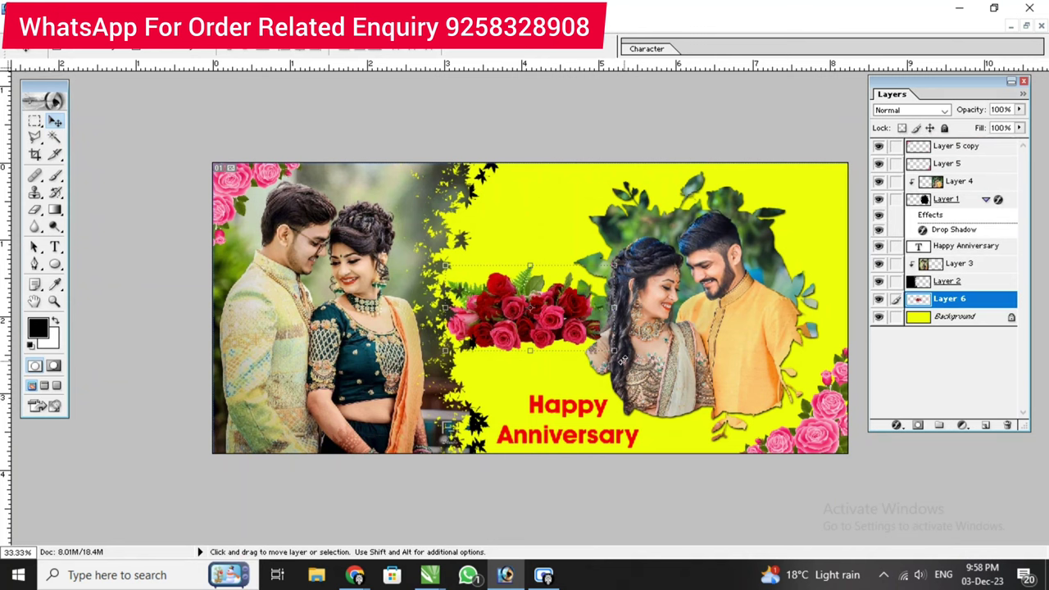
key(ctrl+t)
drag(622, 359, 614, 270)
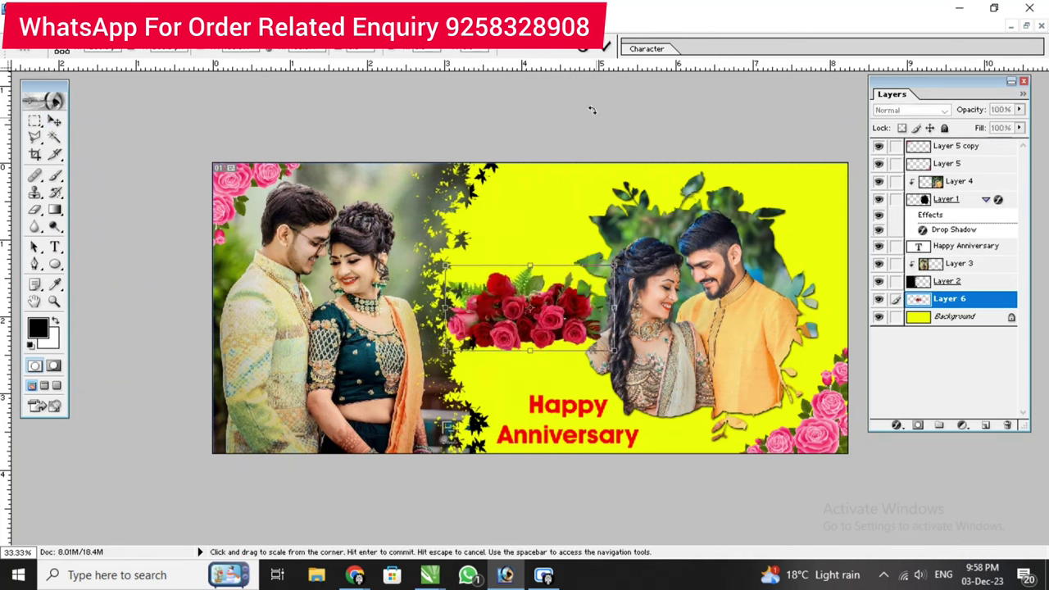
click(604, 46)
mouse_move(559, 298)
mouse_down()
mouse_move(557, 334)
mouse_move(546, 336)
mouse_up()
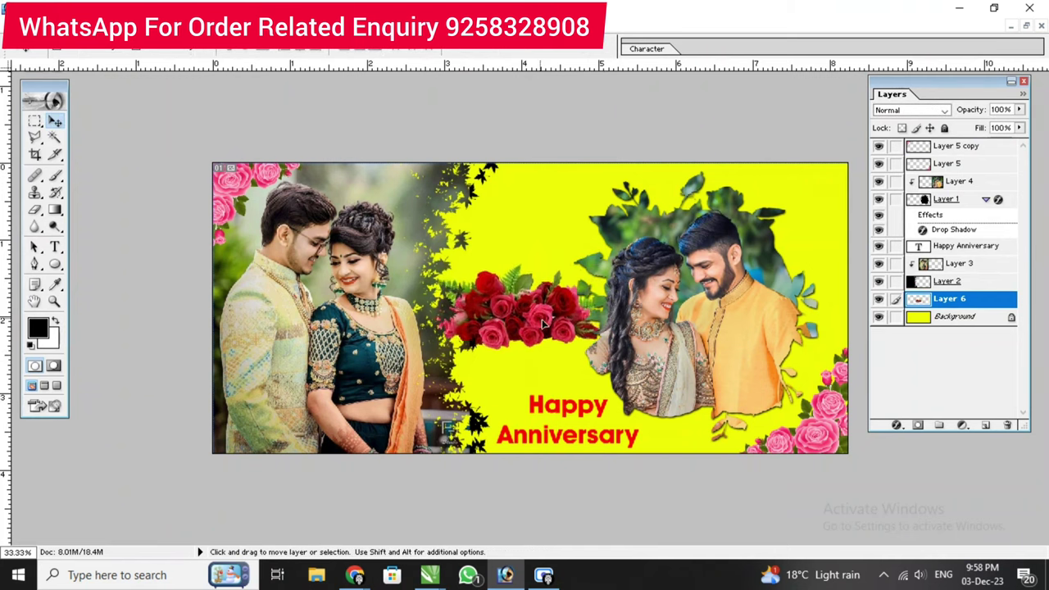
- Duplicate the Happy Anniversary text above the roses and delete the copy's characters
click(574, 414)
drag(573, 413, 524, 209)
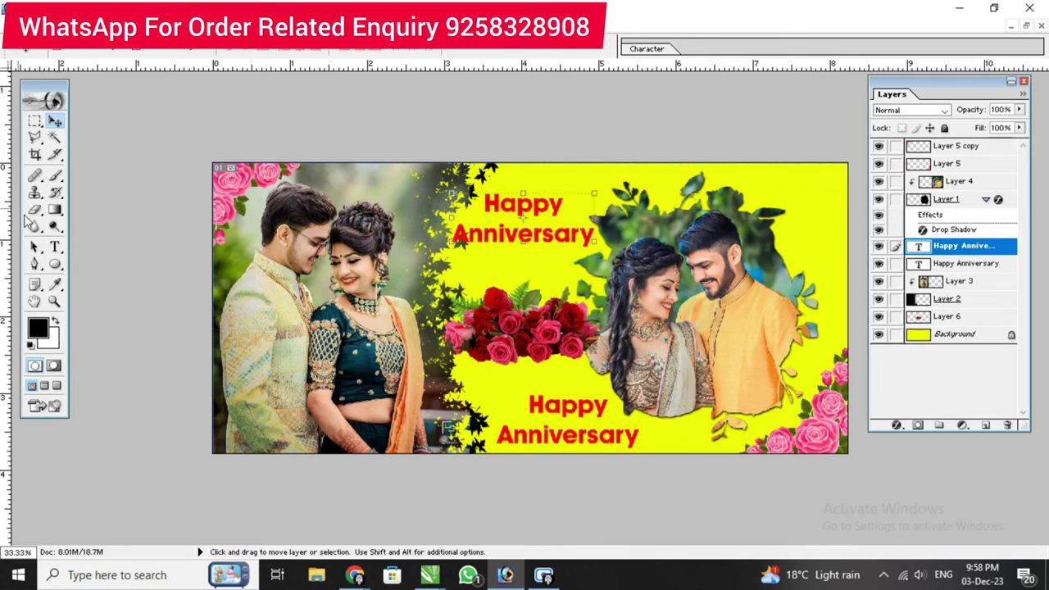
click(55, 246)
click(541, 234)
key(BackSpace)
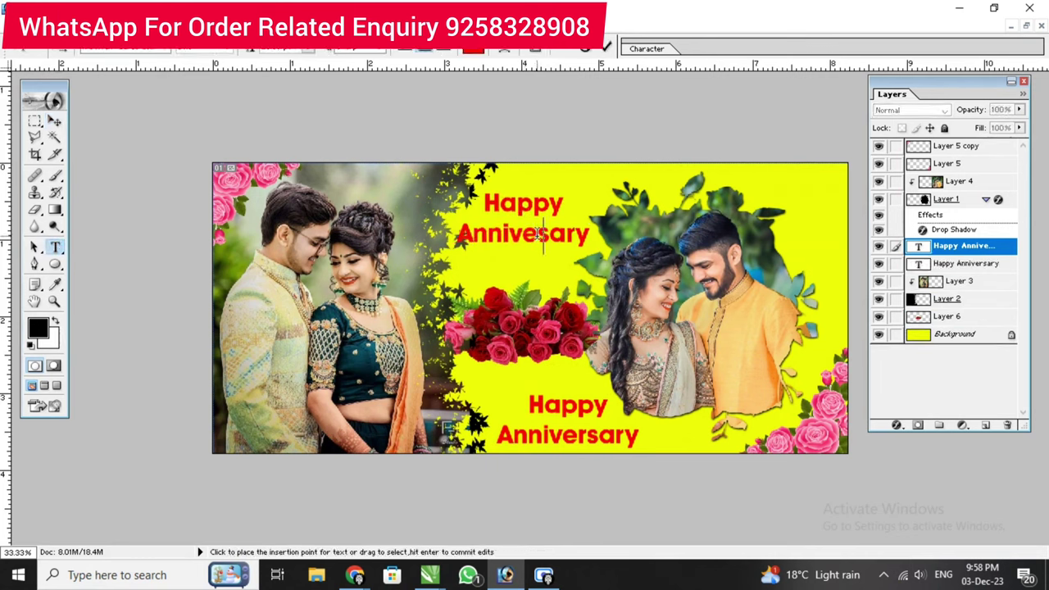
key(BackSpace)
key(BackSpace)
key(BackSpace)
key(BackSpace)
key(BackSpace)
key(BackSpace)
key(BackSpace)
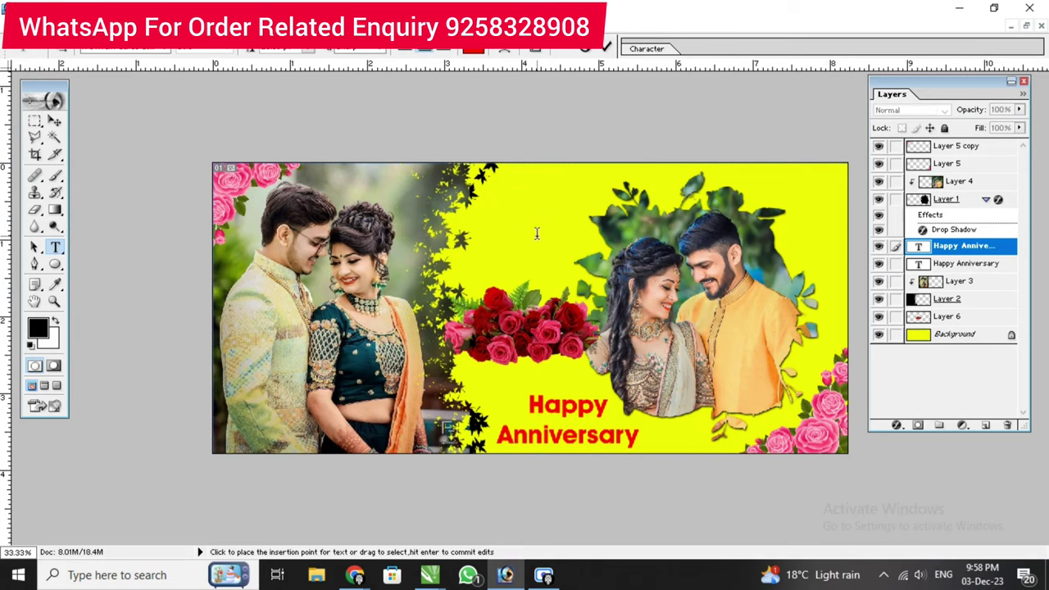
- Type 'Sweet Couple' into the emptied heading copy and commit it
text(SW)
key(BackSpace)
key(BackSpace)
text(weet)
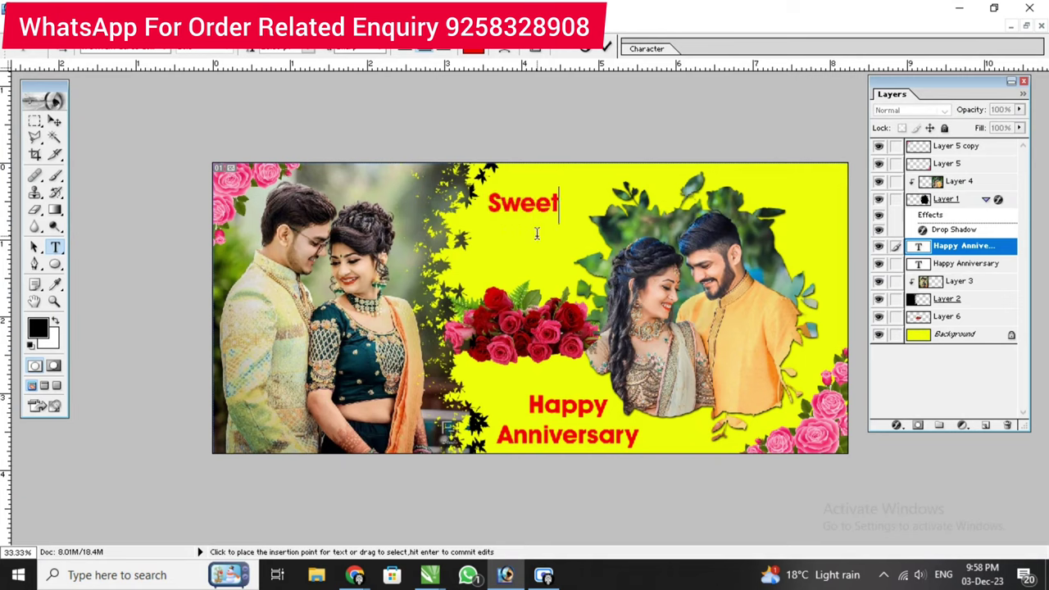
text( Couple)
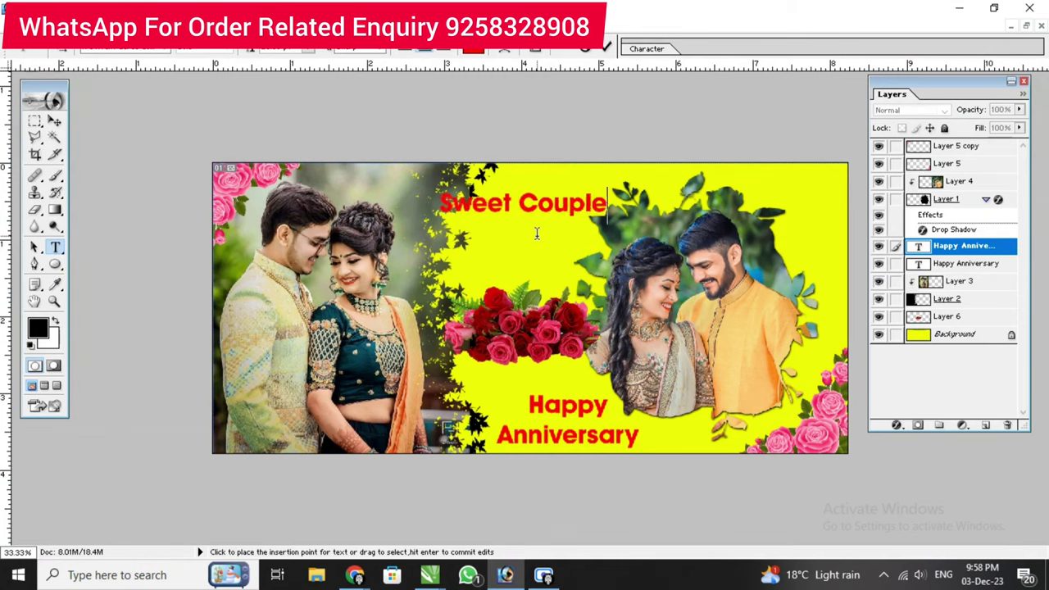
click(607, 47)
- Change the Sweet Couple text colour to a deep pinkish red
click(647, 49)
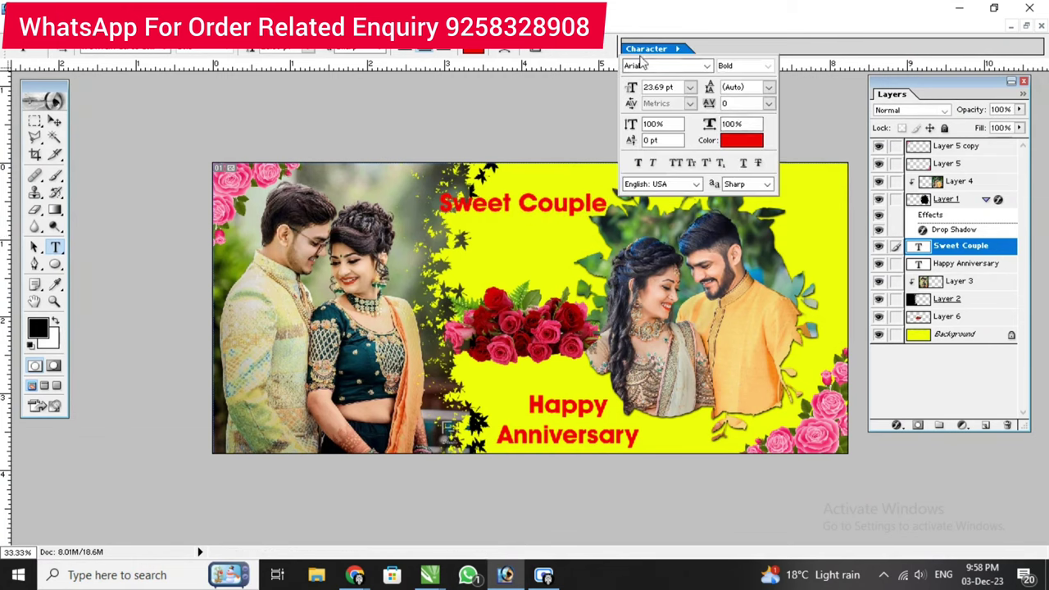
click(741, 140)
click(799, 413)
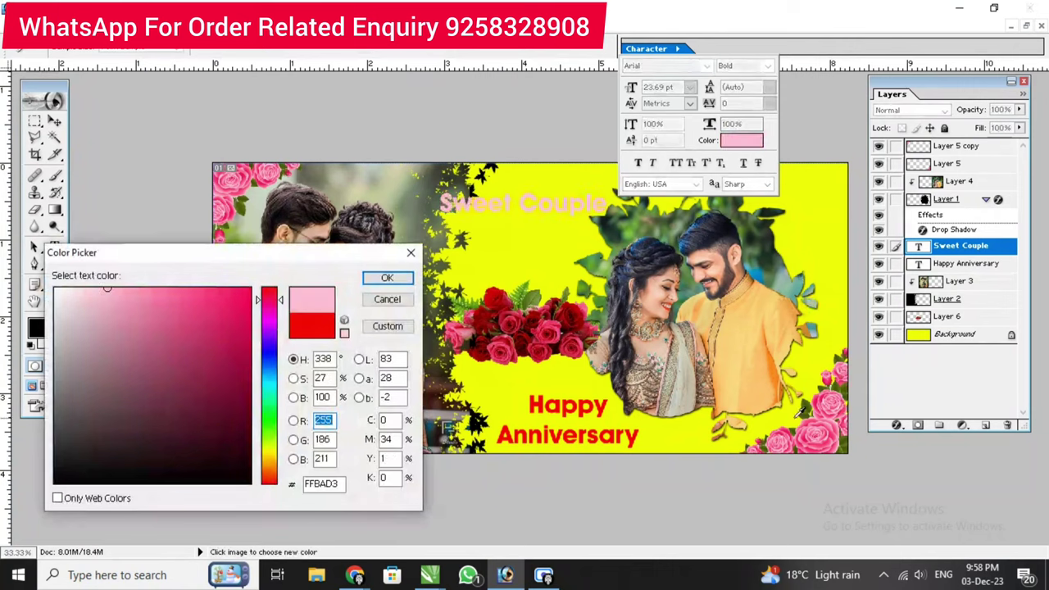
click(237, 325)
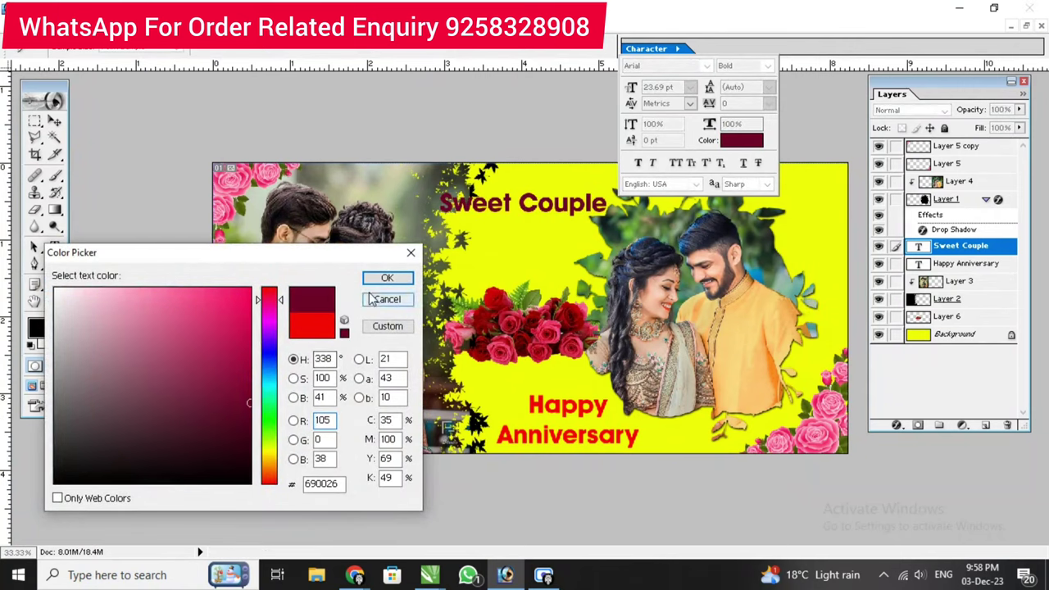
click(250, 302)
click(387, 278)
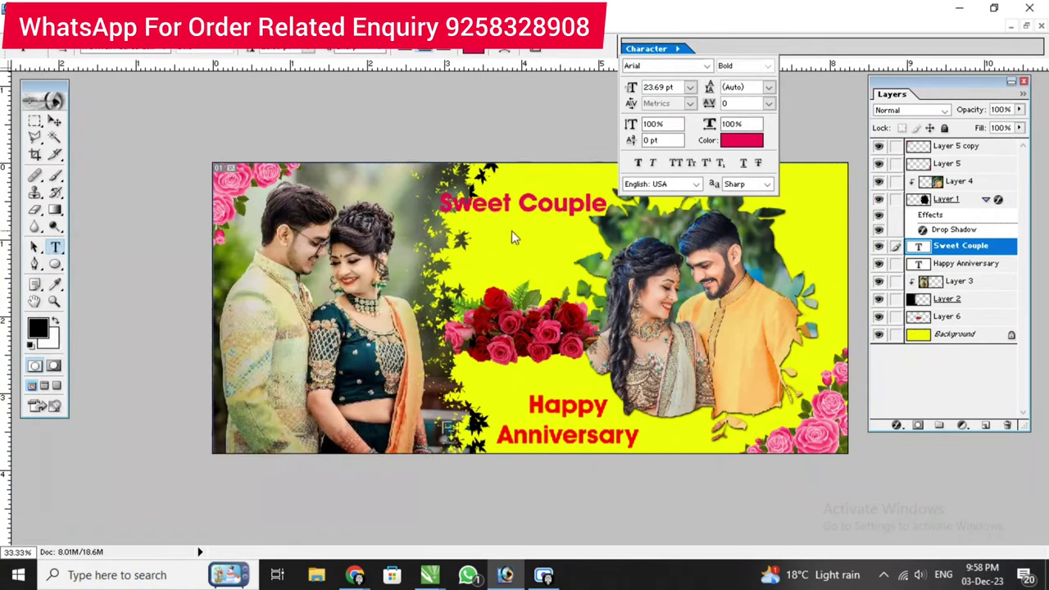
- Break Sweet Couple onto two lines before 'Couple'
click(525, 205)
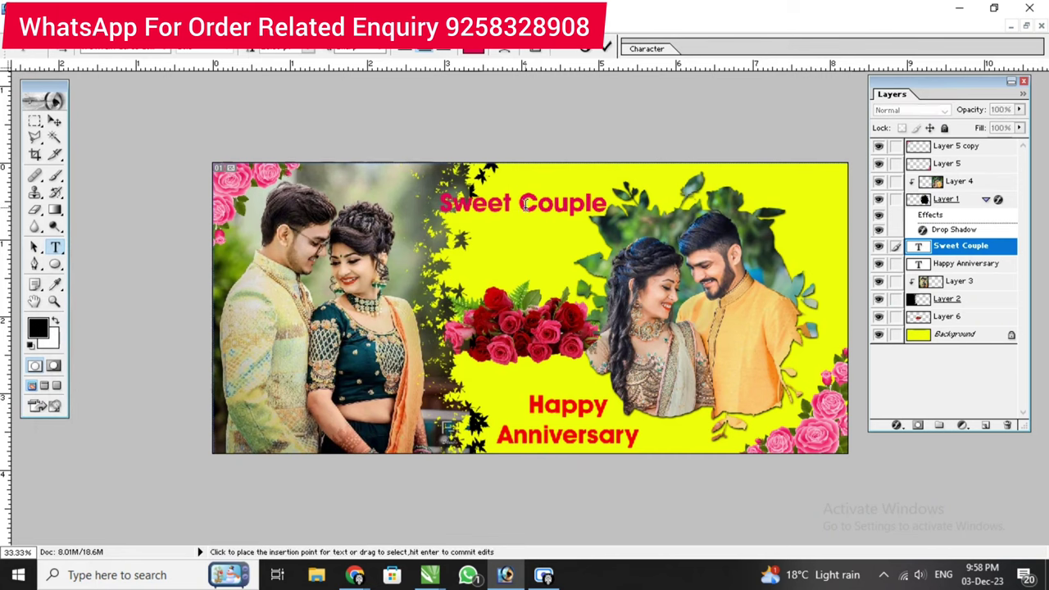
key(Return)
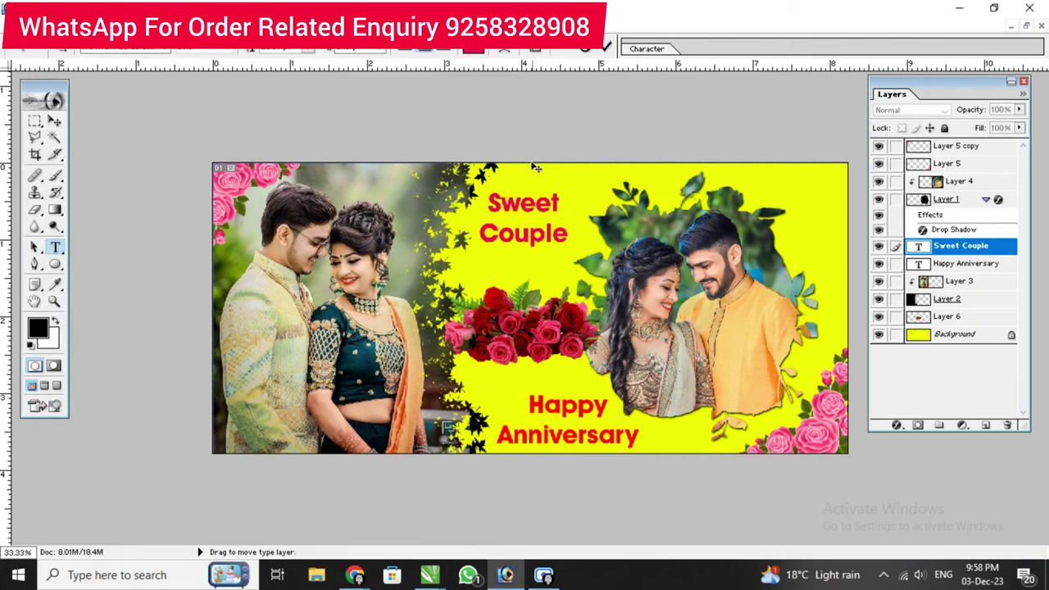
click(605, 48)
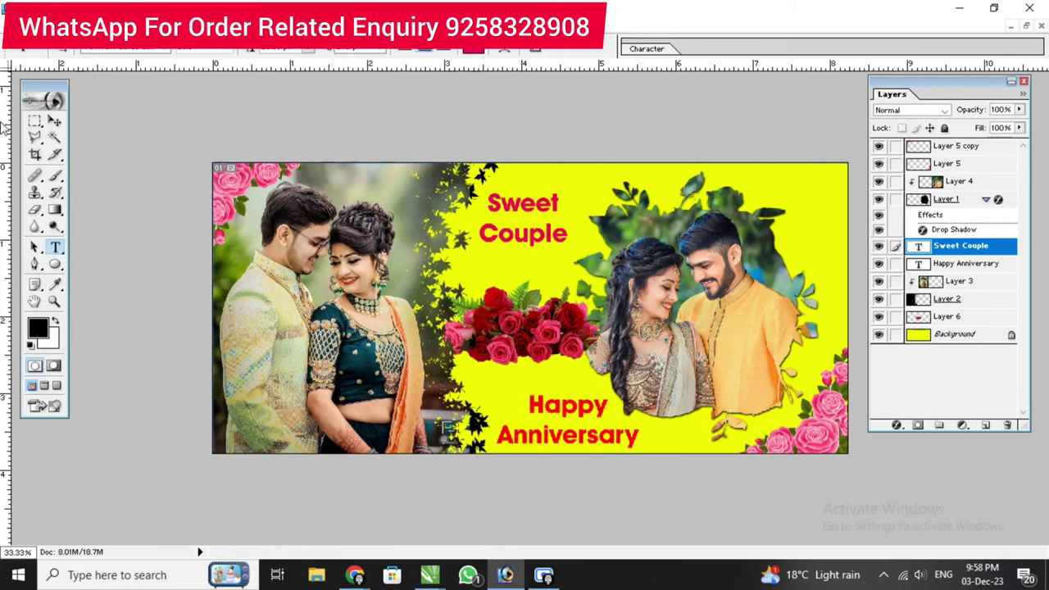
- Change the Sweet Couple font to the script Informal Roman
click(55, 121)
click(646, 48)
click(706, 65)
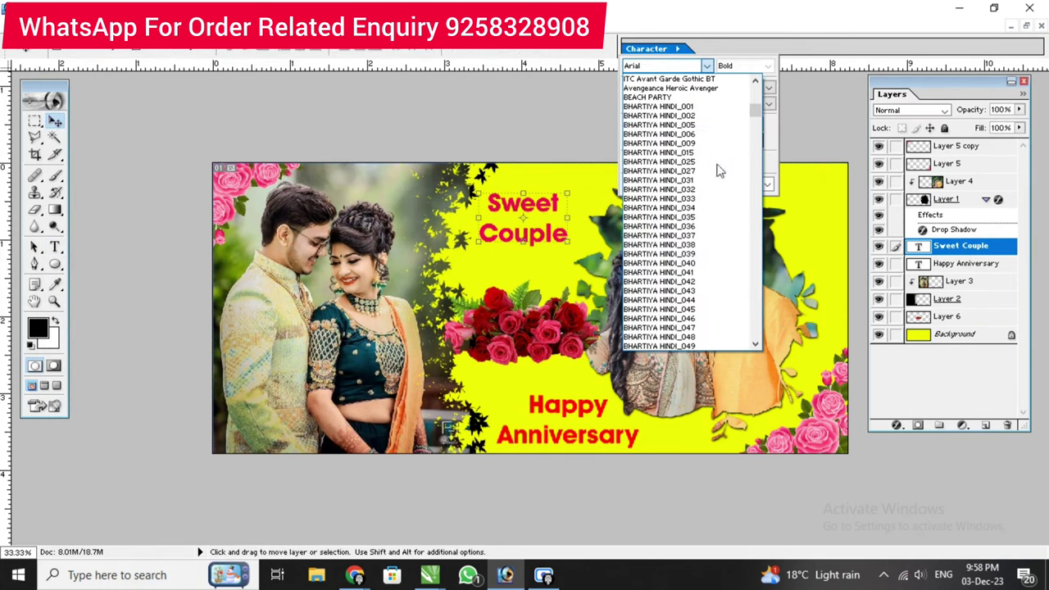
drag(754, 107, 762, 209)
scroll(762, 209, down, 3)
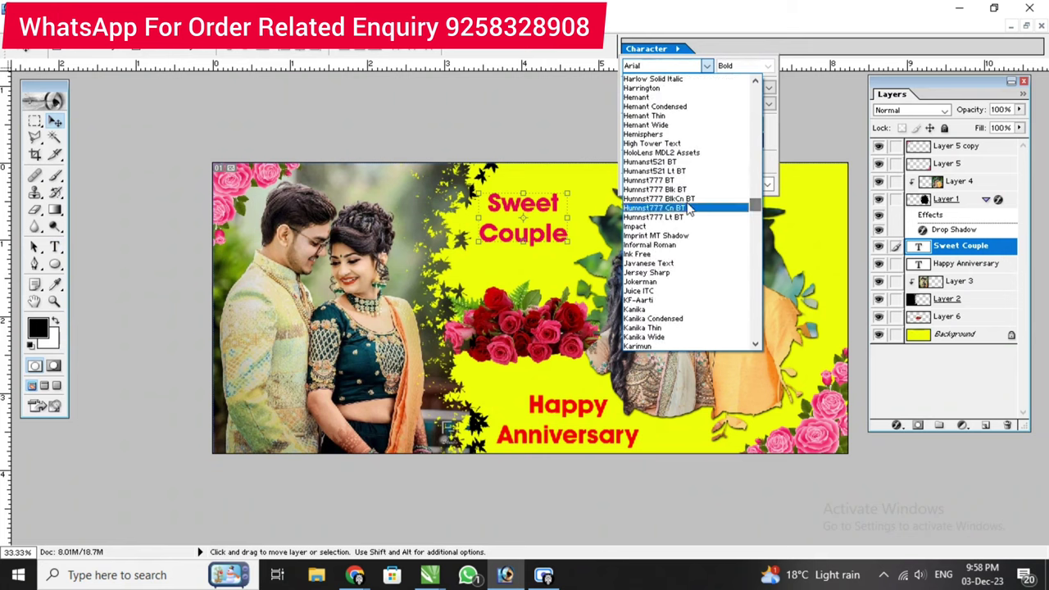
click(686, 205)
key(Down)
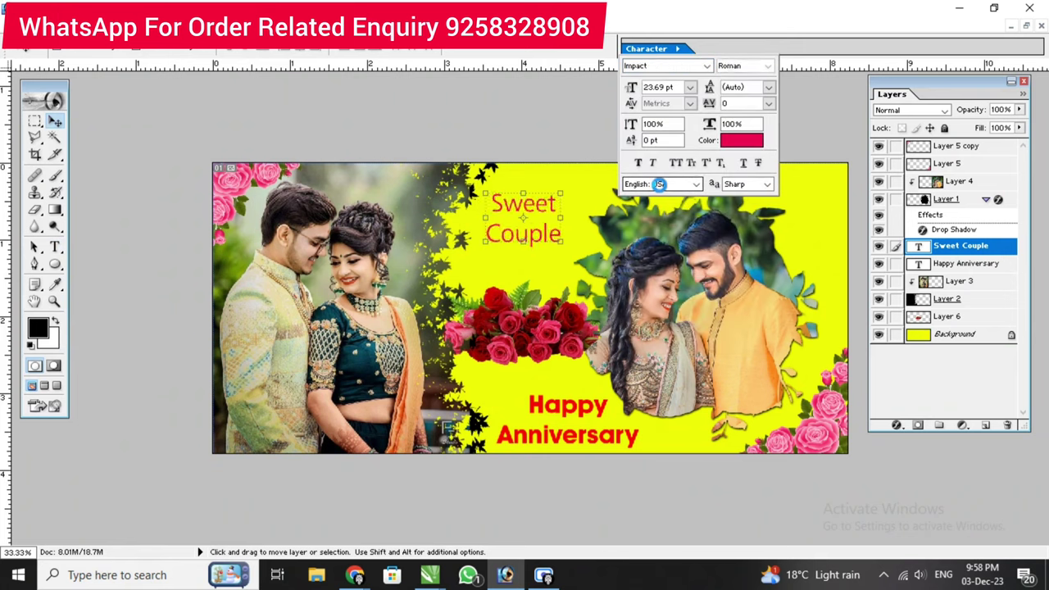
key(Down)
key(Down)
key(Down)
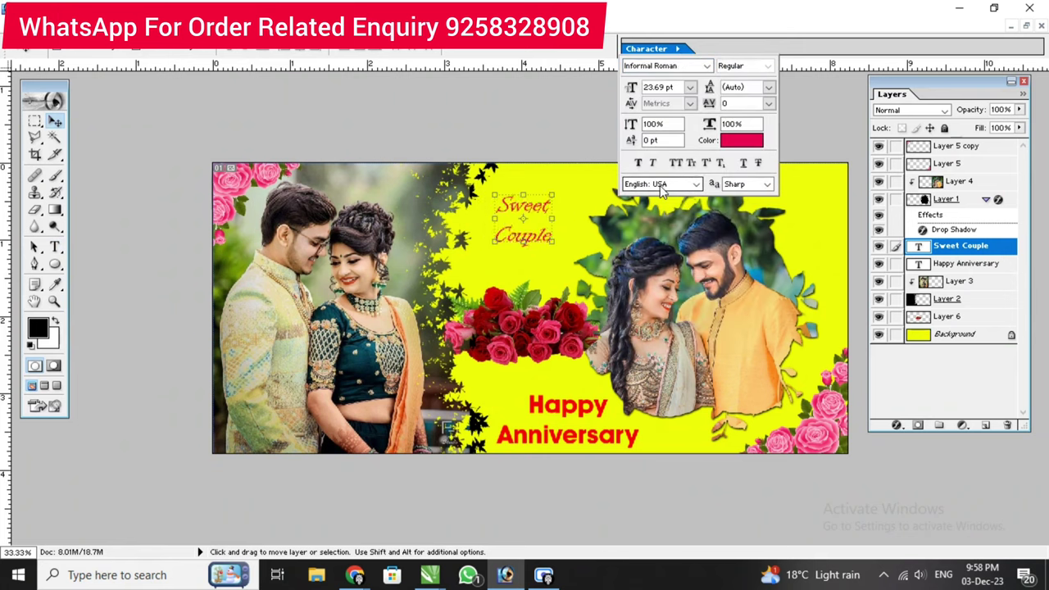
key(Return)
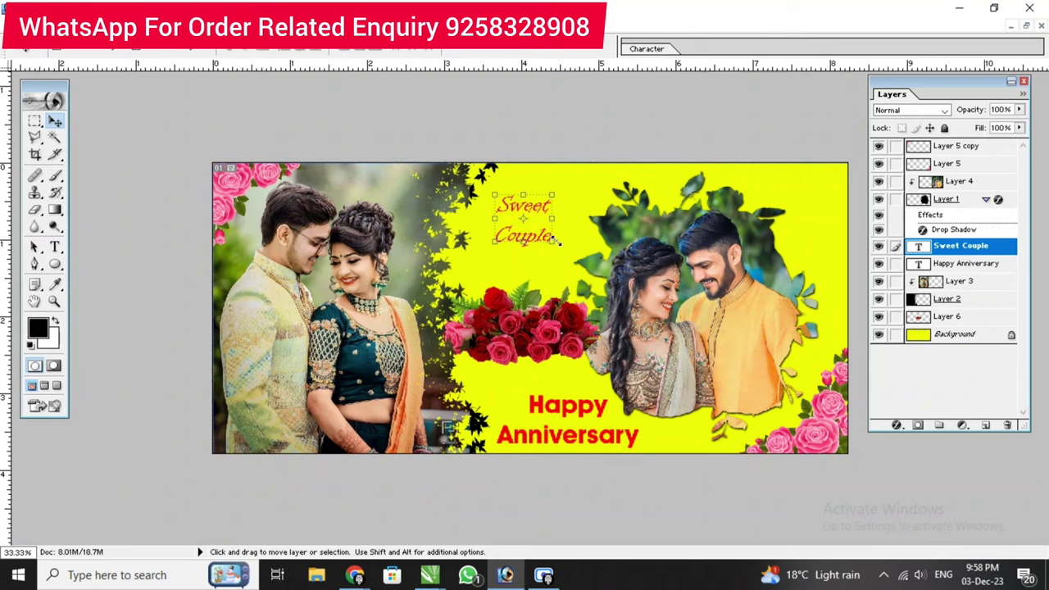
- Enlarge the Sweet Couple text above the roses and apply the transform
drag(554, 238, 578, 263)
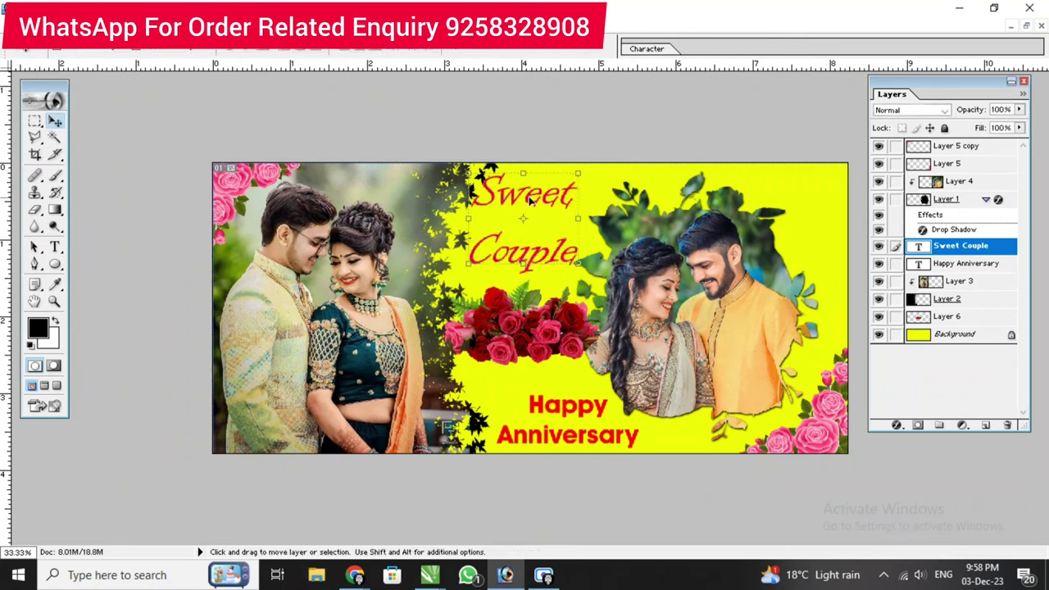
drag(530, 200, 534, 208)
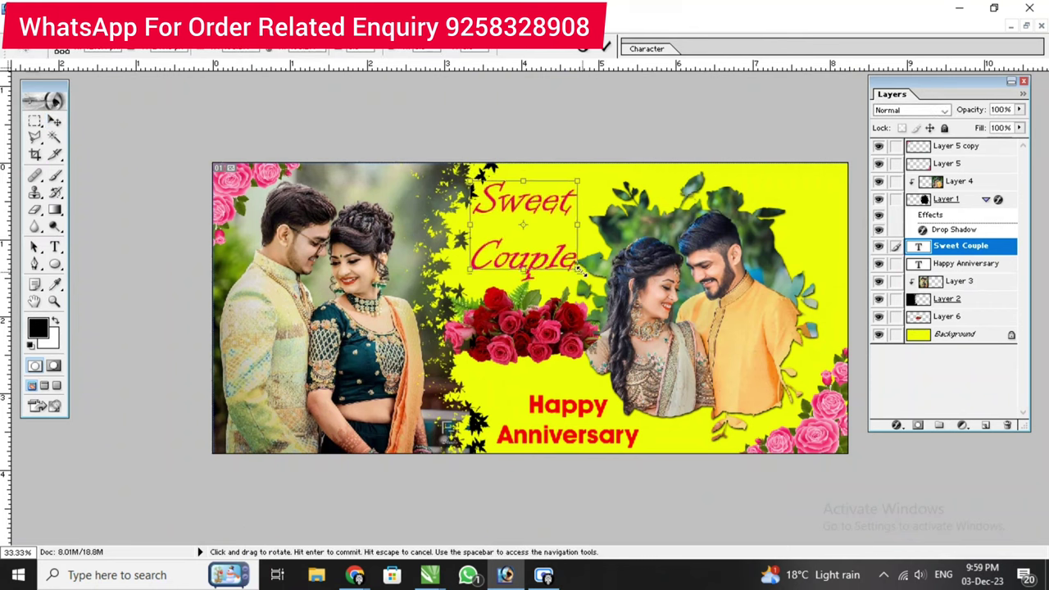
drag(579, 269, 570, 260)
click(609, 49)
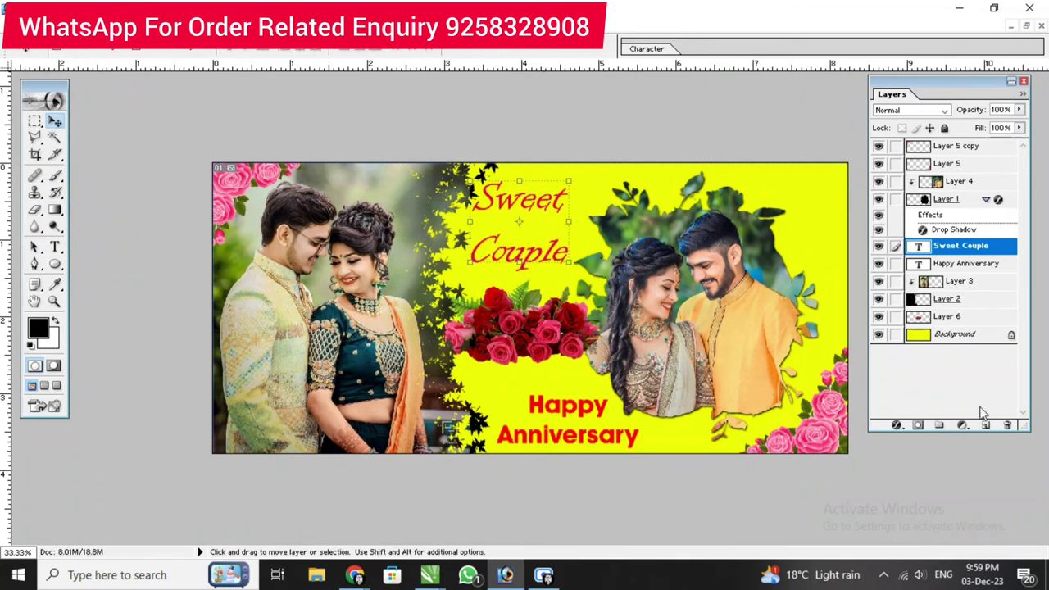
- Restore the accidentally deleted Layer 4 couple photo with undo
click(963, 336)
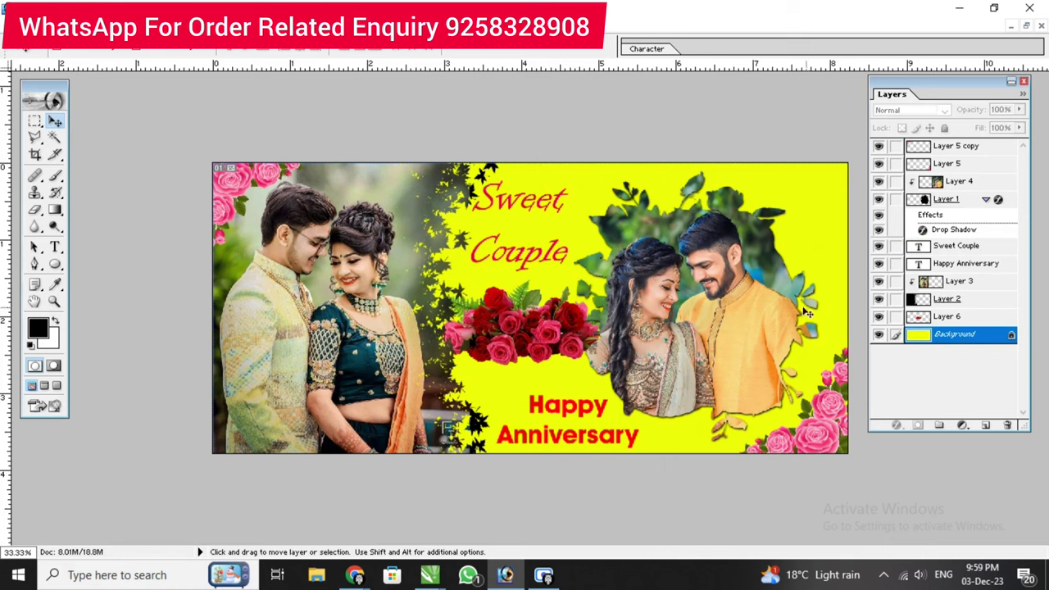
ctrl+click(717, 302)
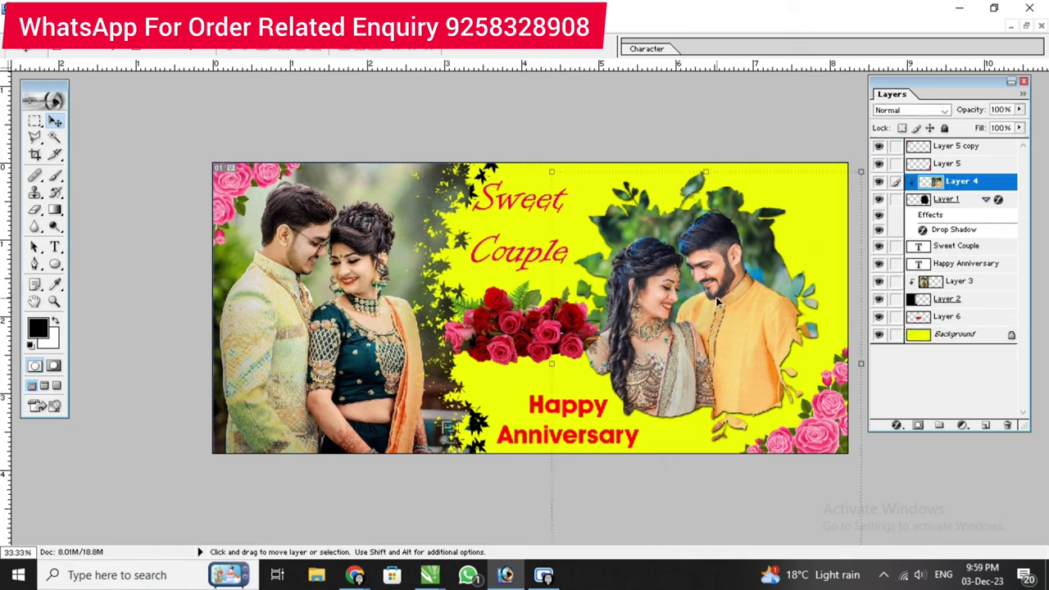
click(1007, 424)
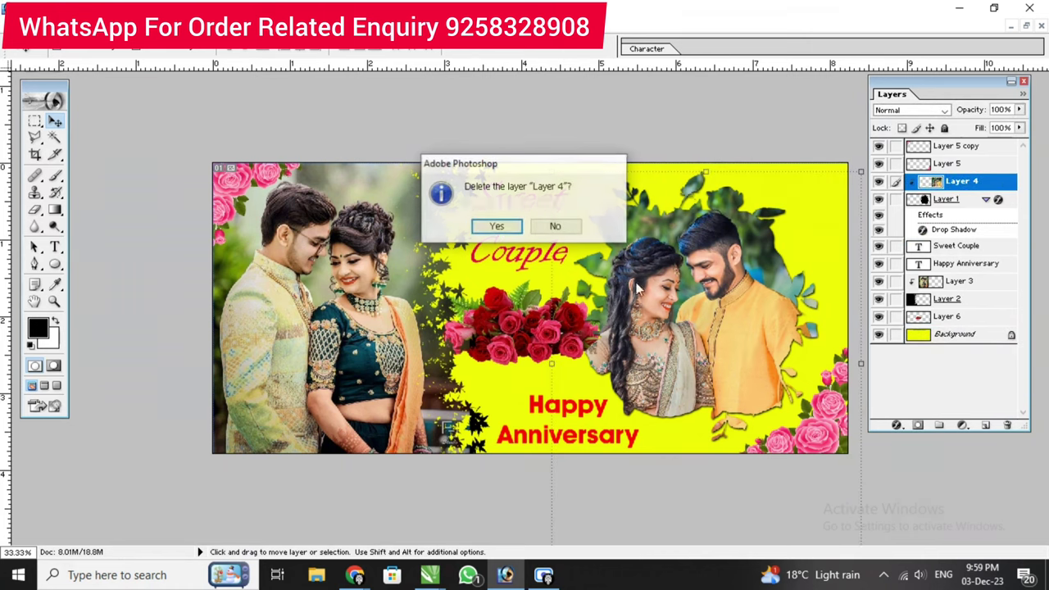
click(494, 222)
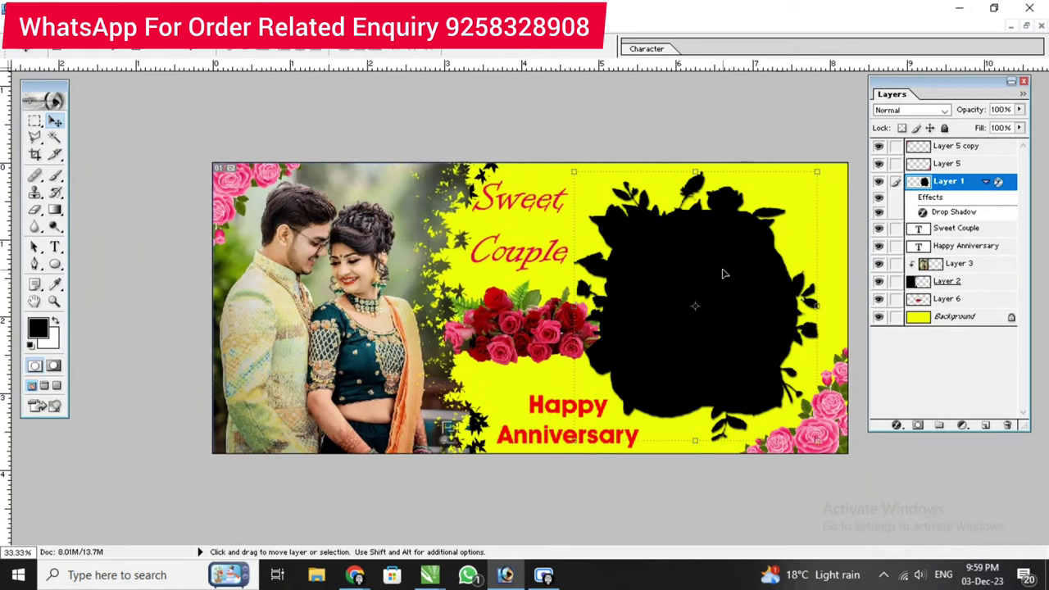
key(ctrl+z)
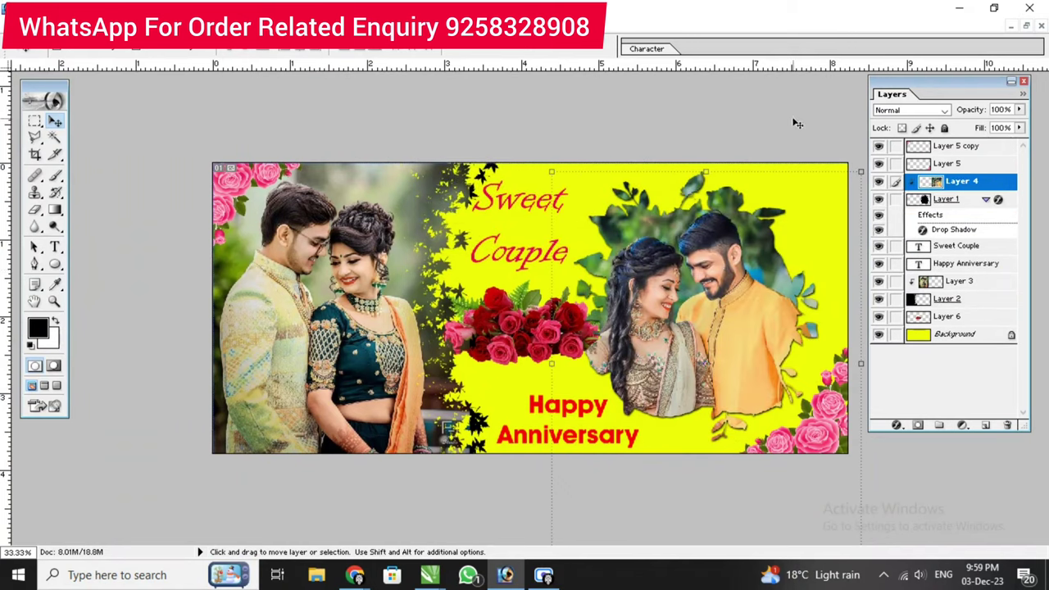
- Flatten all layers into one Background layer and bring up the New document dialog
click(972, 336)
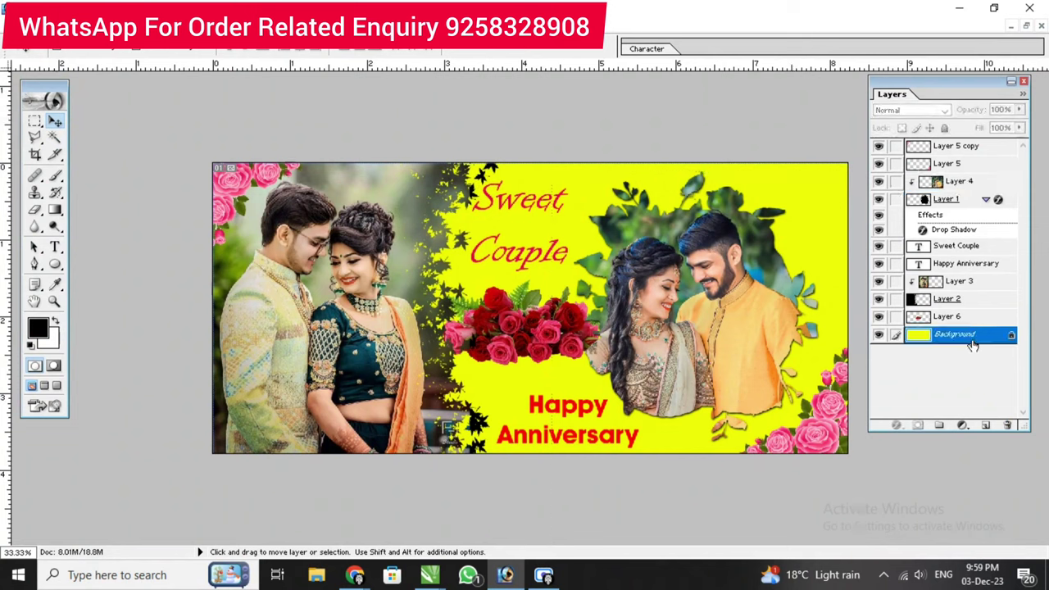
key(ctrl+shift+e)
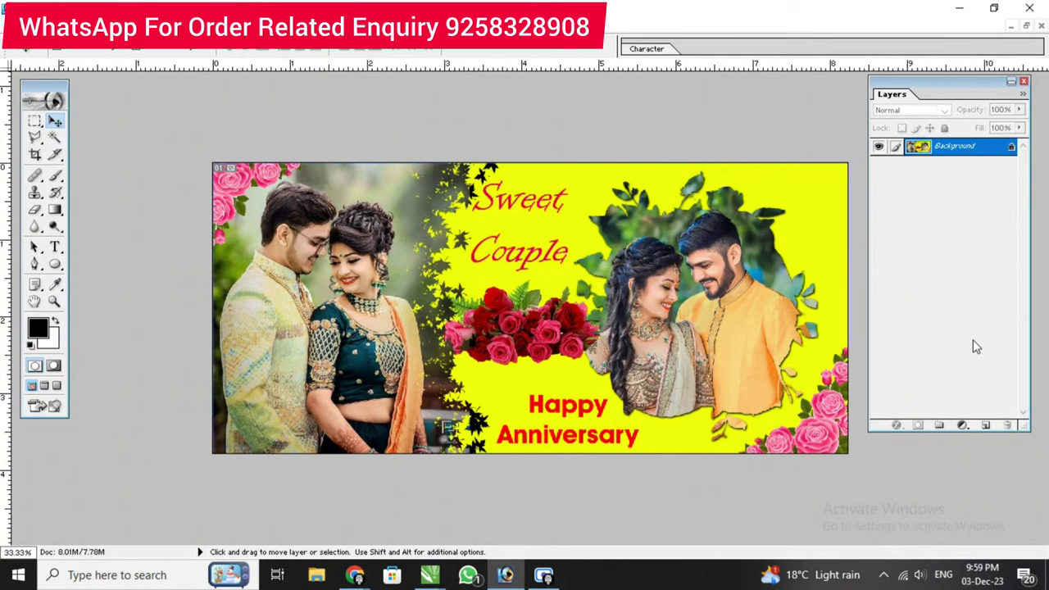
key(ctrl+n)
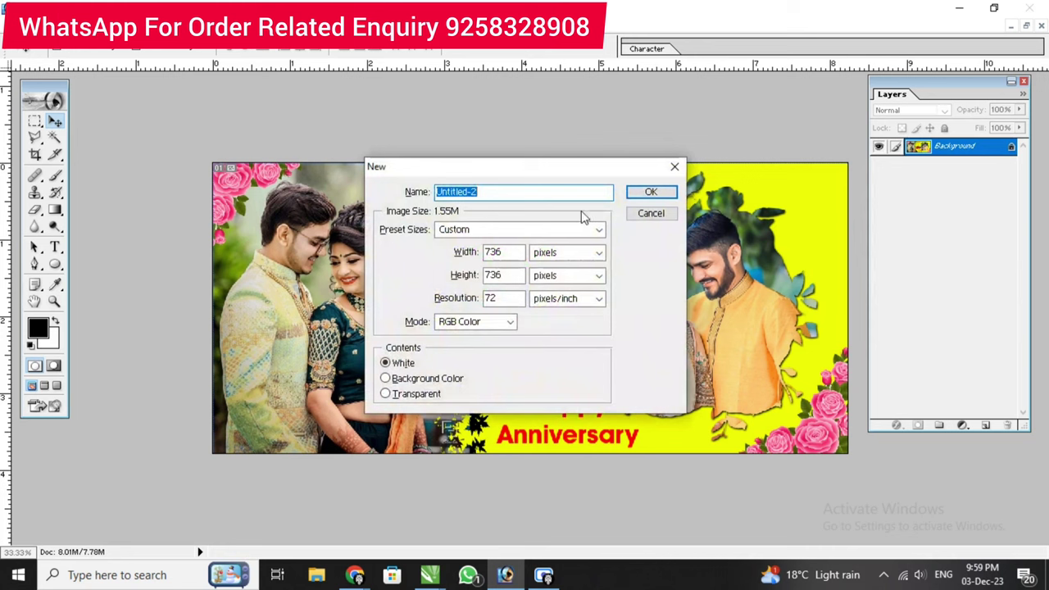
- Create a new A4 document at 300 pixels/inch
click(554, 231)
scroll(553, 235, down, 2)
click(491, 335)
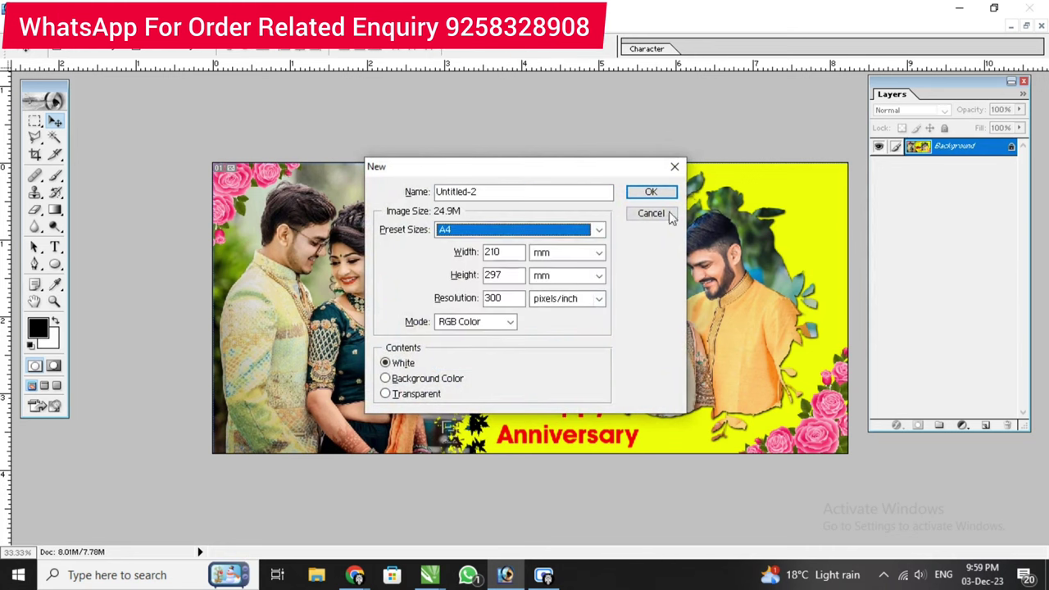
click(651, 193)
- Copy the flattened banner into the A4 page along its top edge and bring up Print
drag(82, 98, 620, 157)
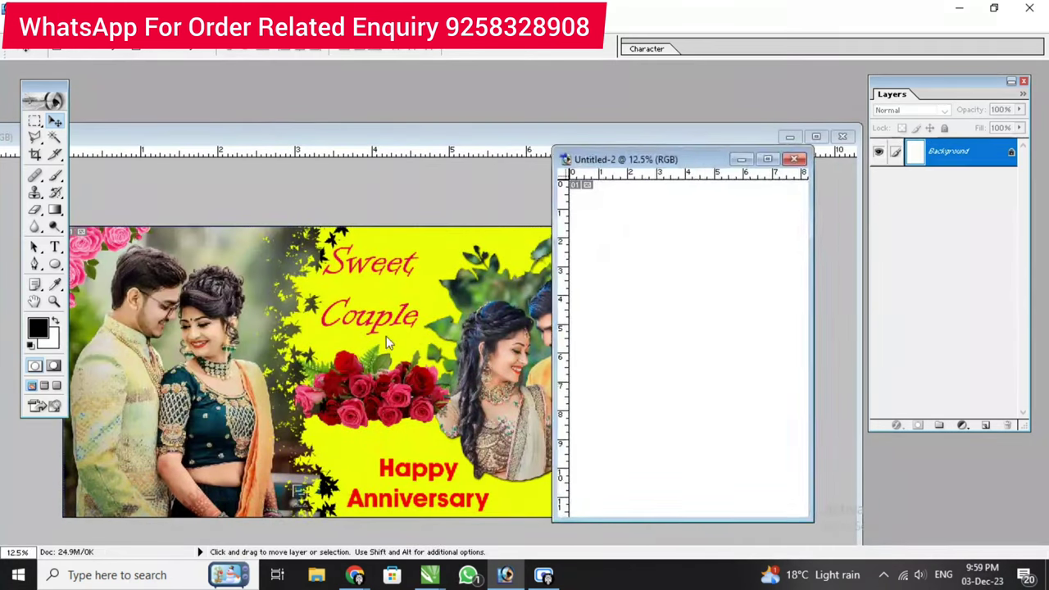
click(551, 156)
mouse_move(551, 136)
mouse_down()
mouse_move(611, 276)
mouse_move(614, 313)
mouse_up()
drag(613, 370, 672, 295)
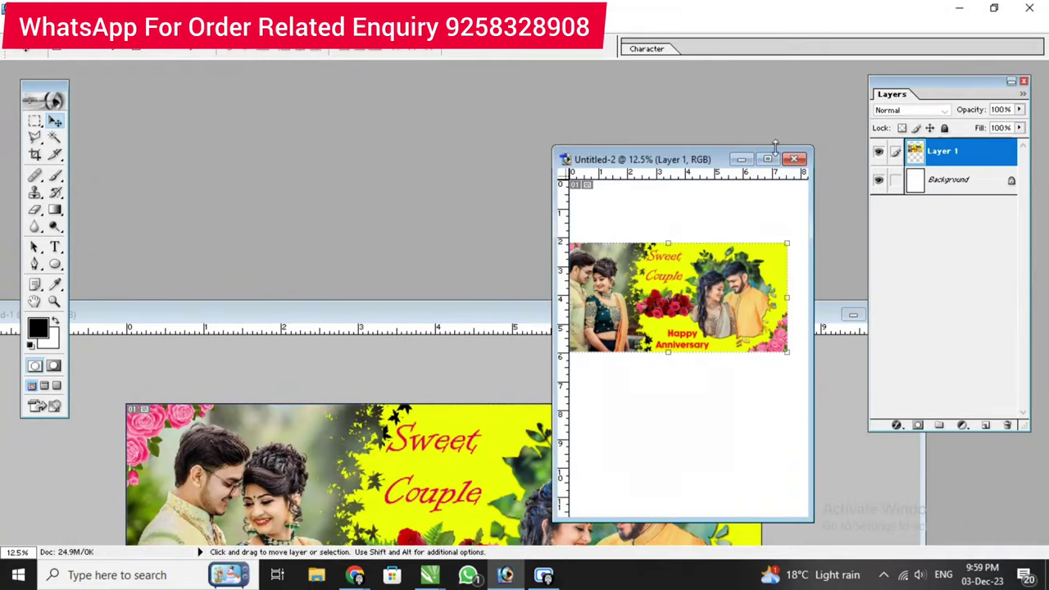
click(766, 159)
drag(549, 282, 562, 223)
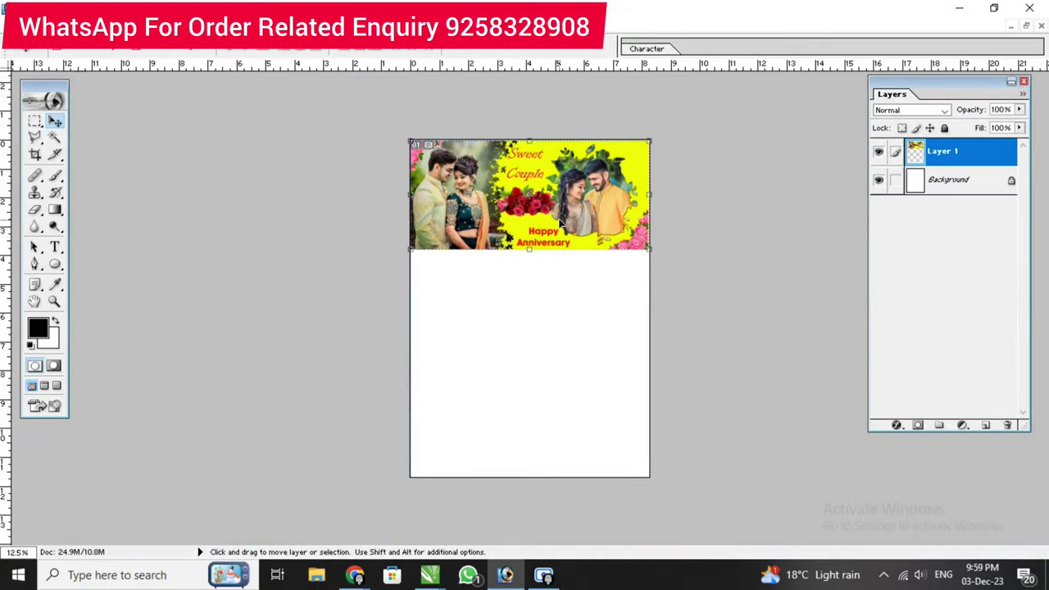
key(ctrl+p)
click(593, 201)
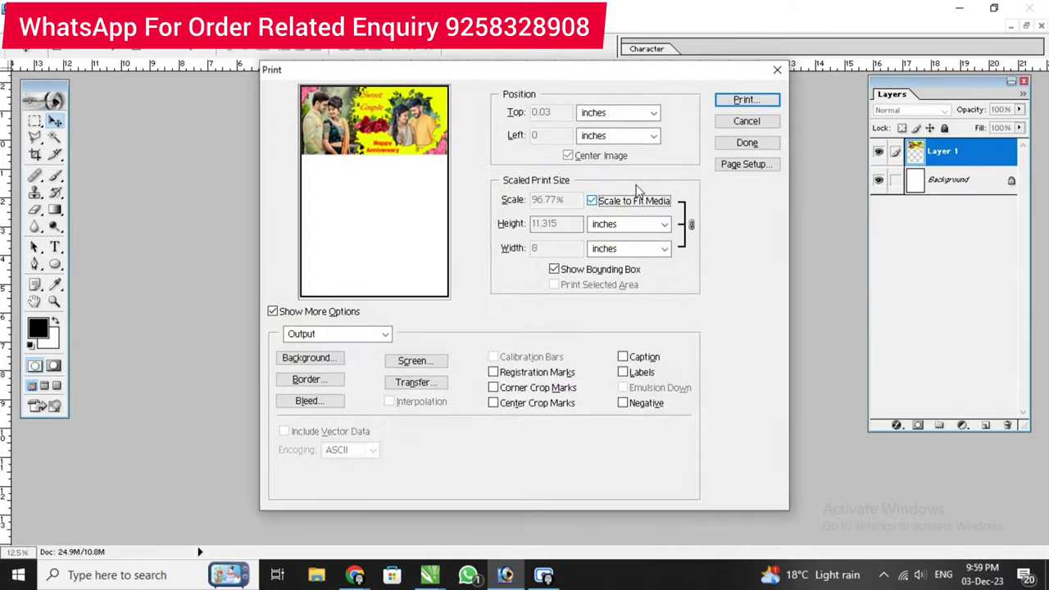
click(744, 167)
click(477, 426)
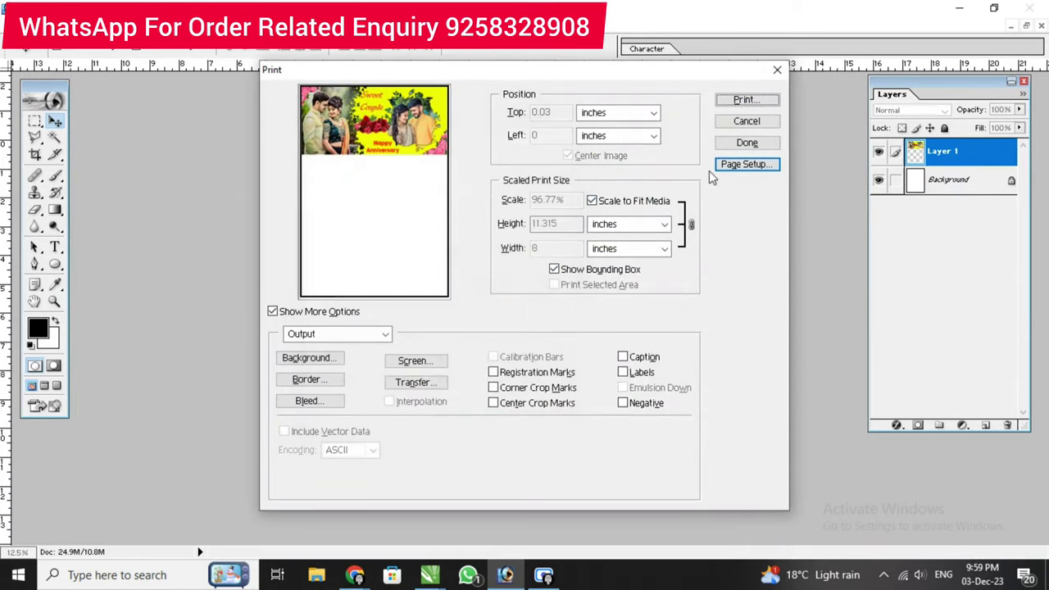
click(743, 100)
click(510, 107)
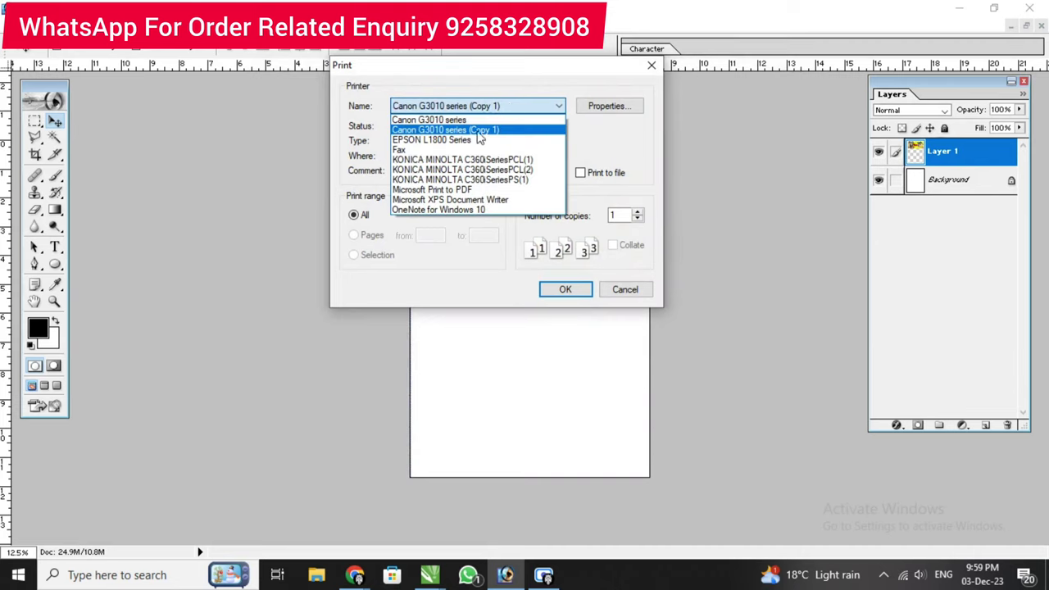
click(464, 141)
click(608, 105)
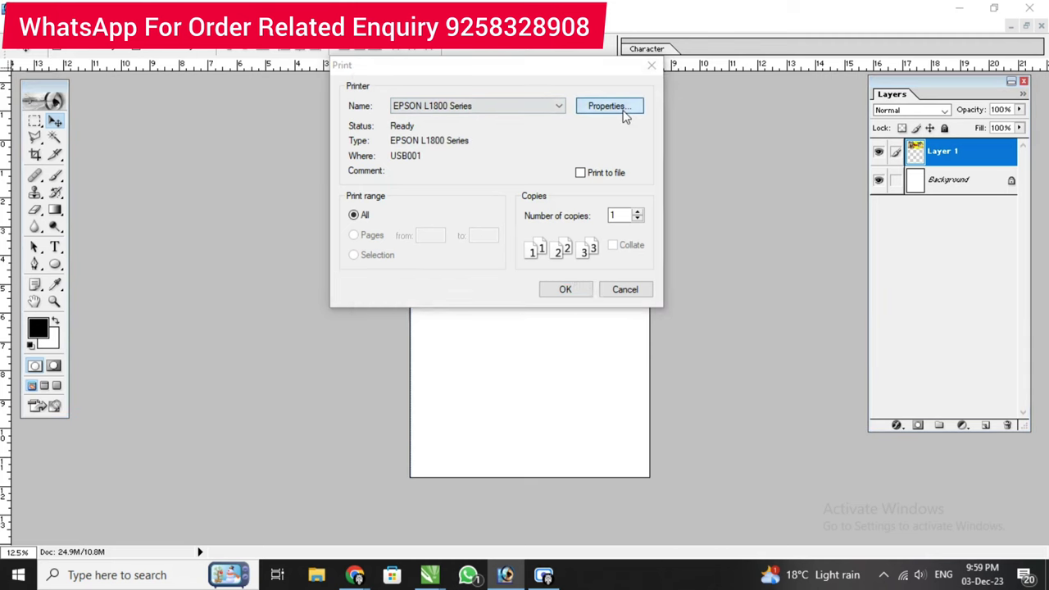
click(413, 107)
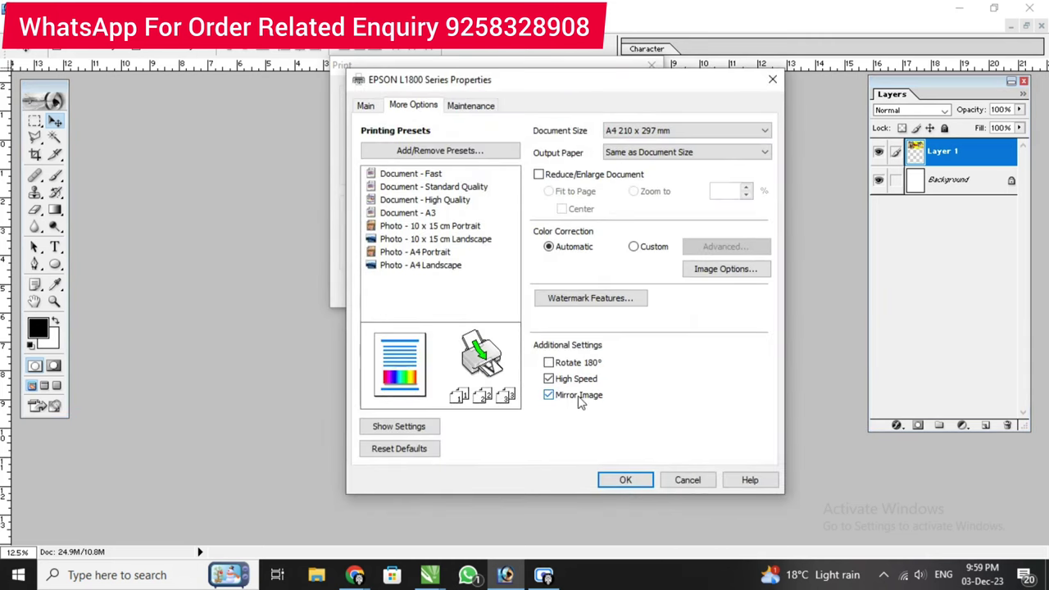
click(366, 105)
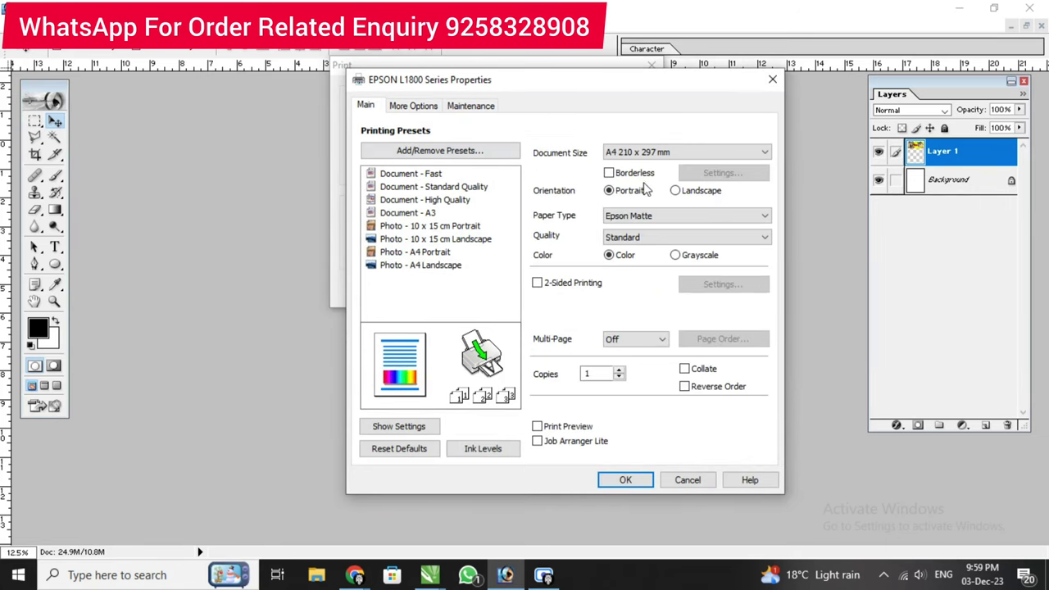
click(623, 480)
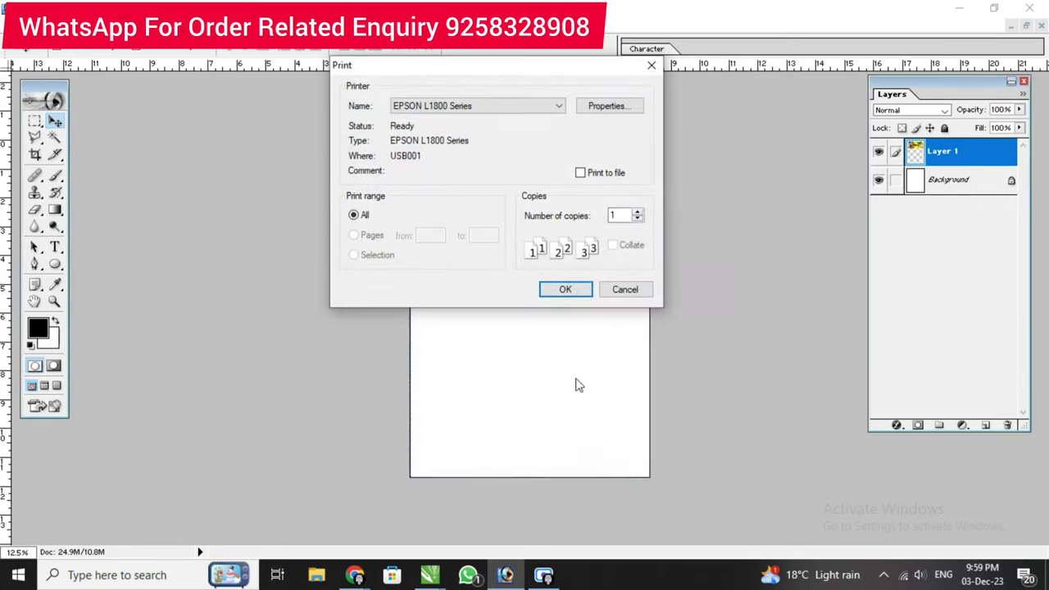
click(631, 291)
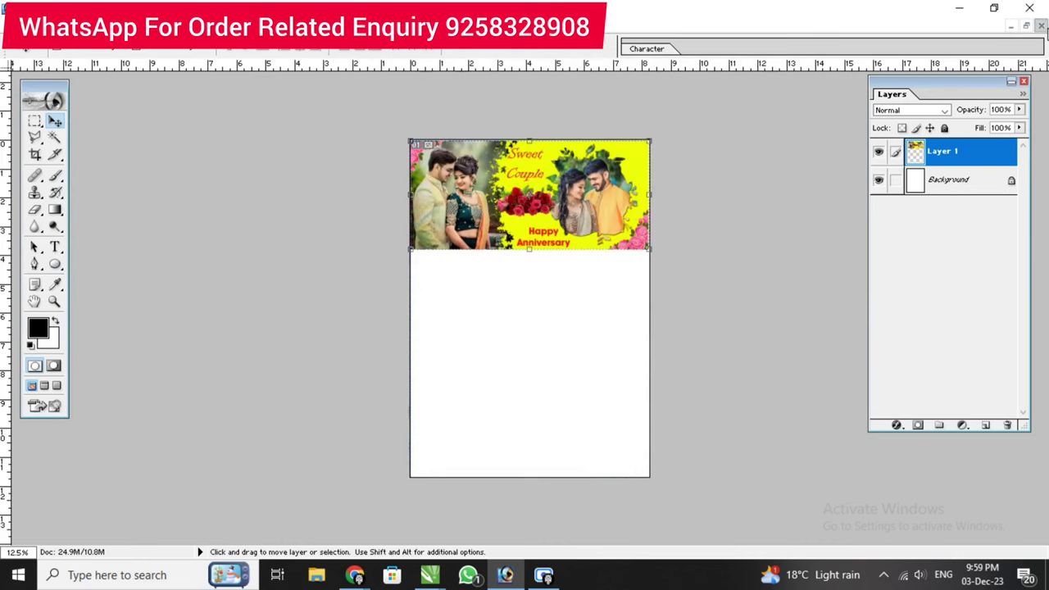
click(1040, 25)
- Close the Untitled-2 A4 document without saving changes
click(551, 226)
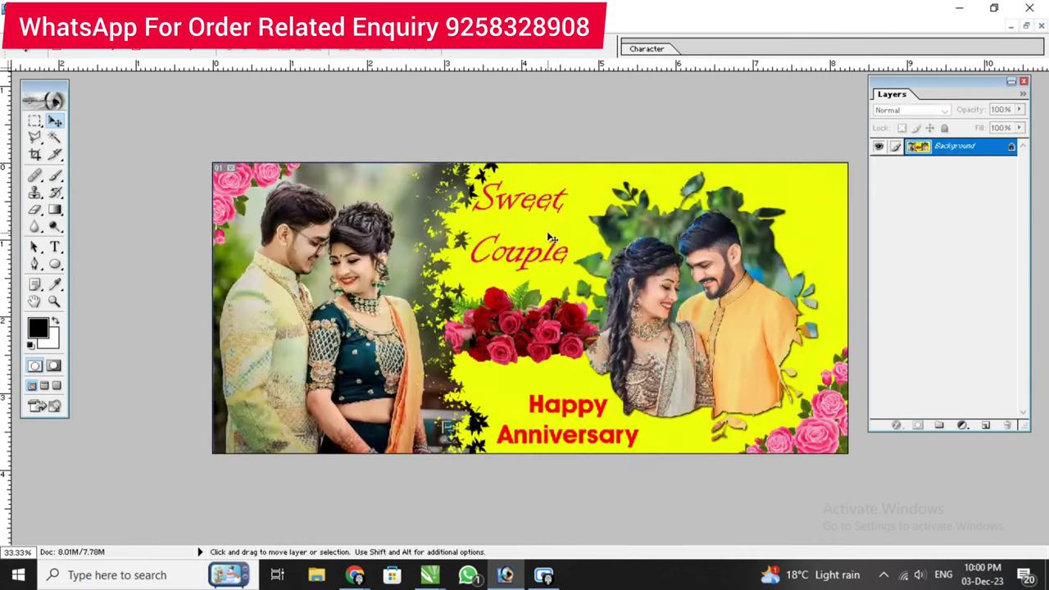